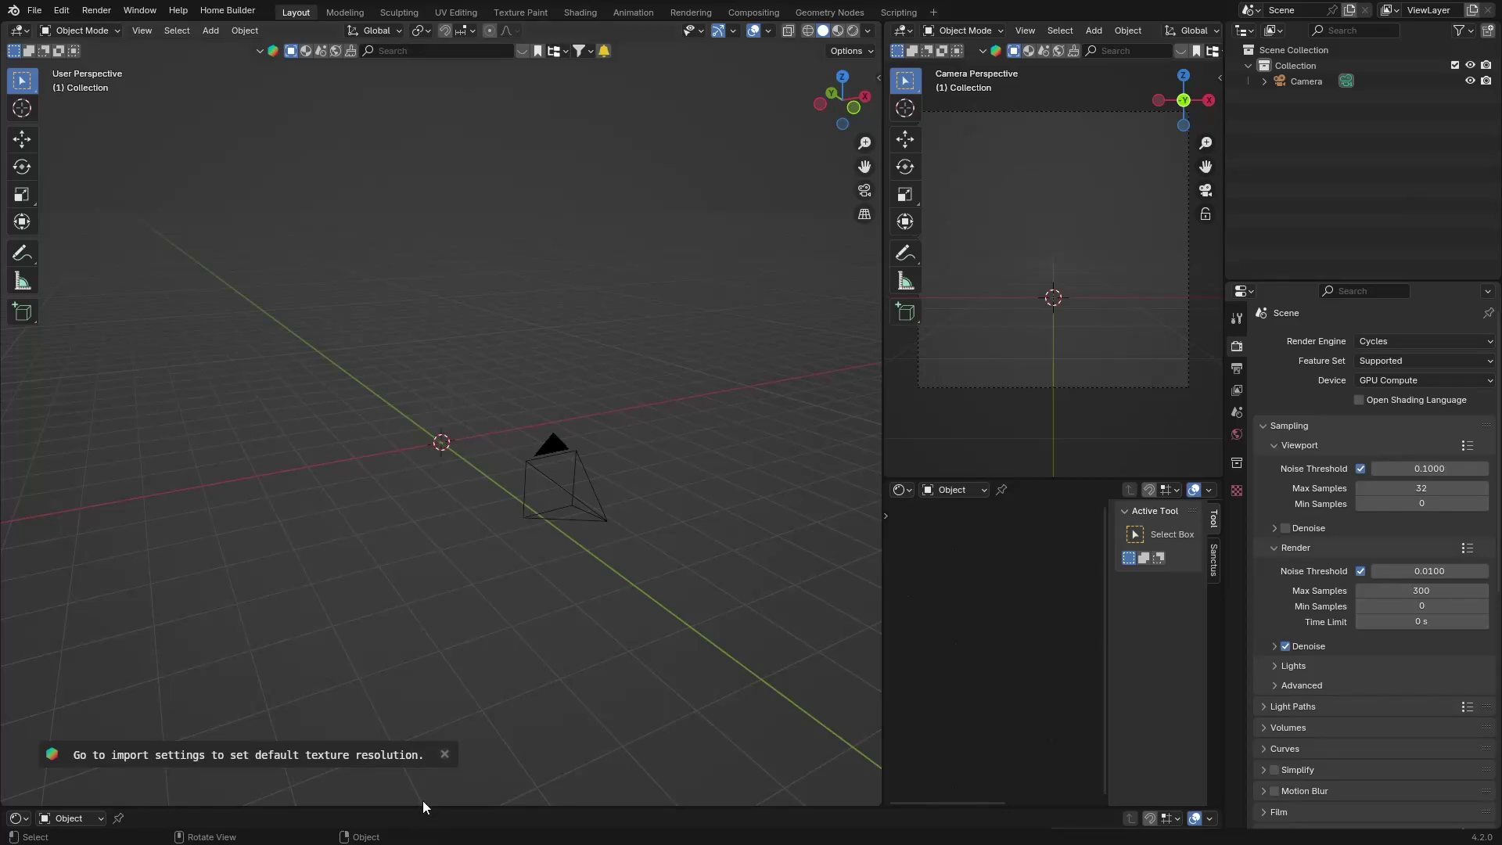
# - Close the toast about default texture resolution in import settings
pyautogui.click(444, 754)
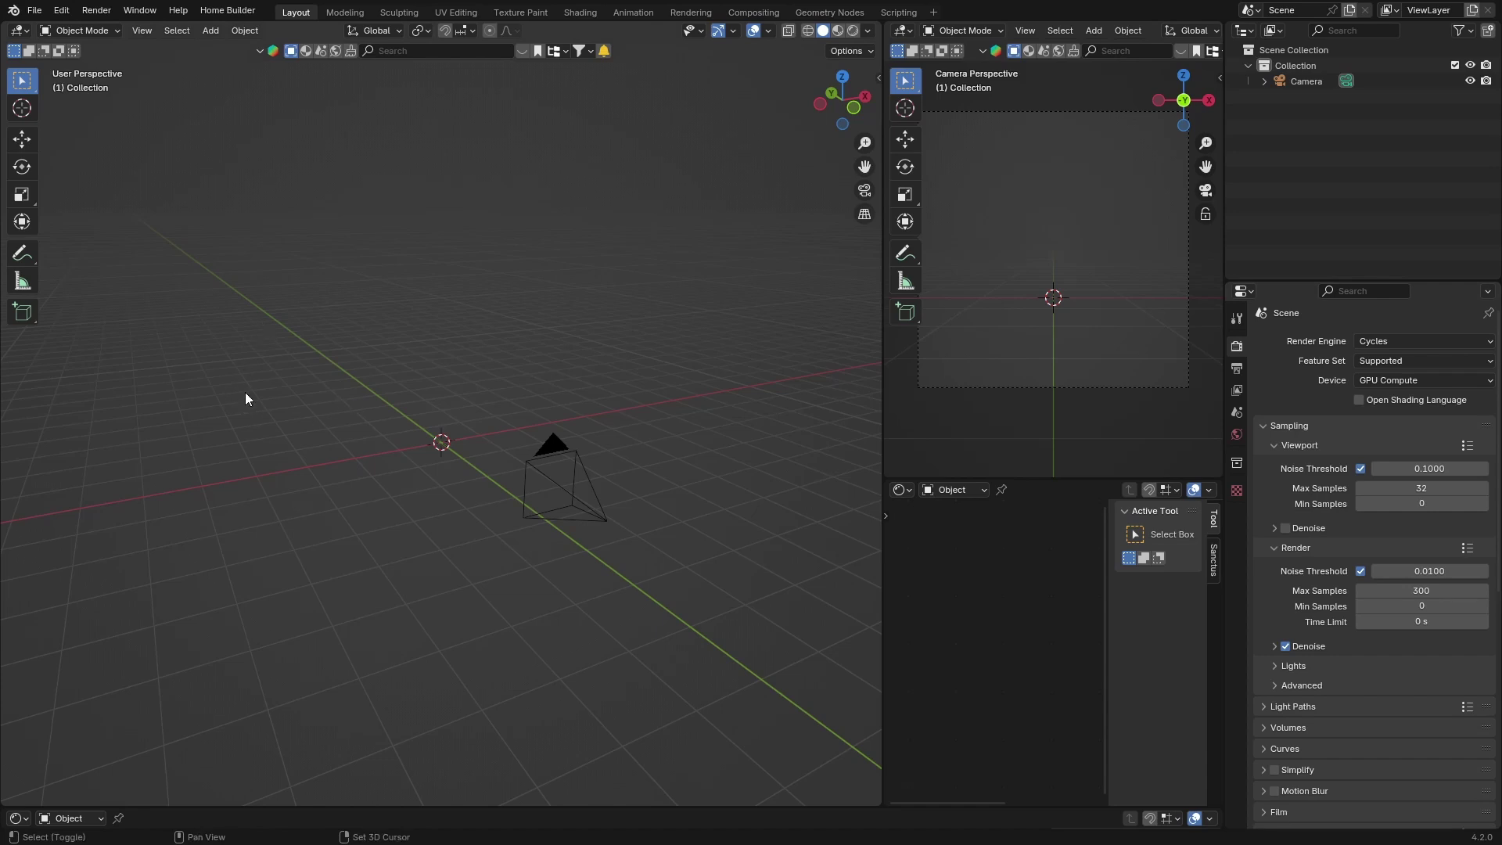
# - Add a mesh plane and scale it up to cover a large area
pyautogui.hotkey('shift', 'a')
pyautogui.moveTo(202, 432)
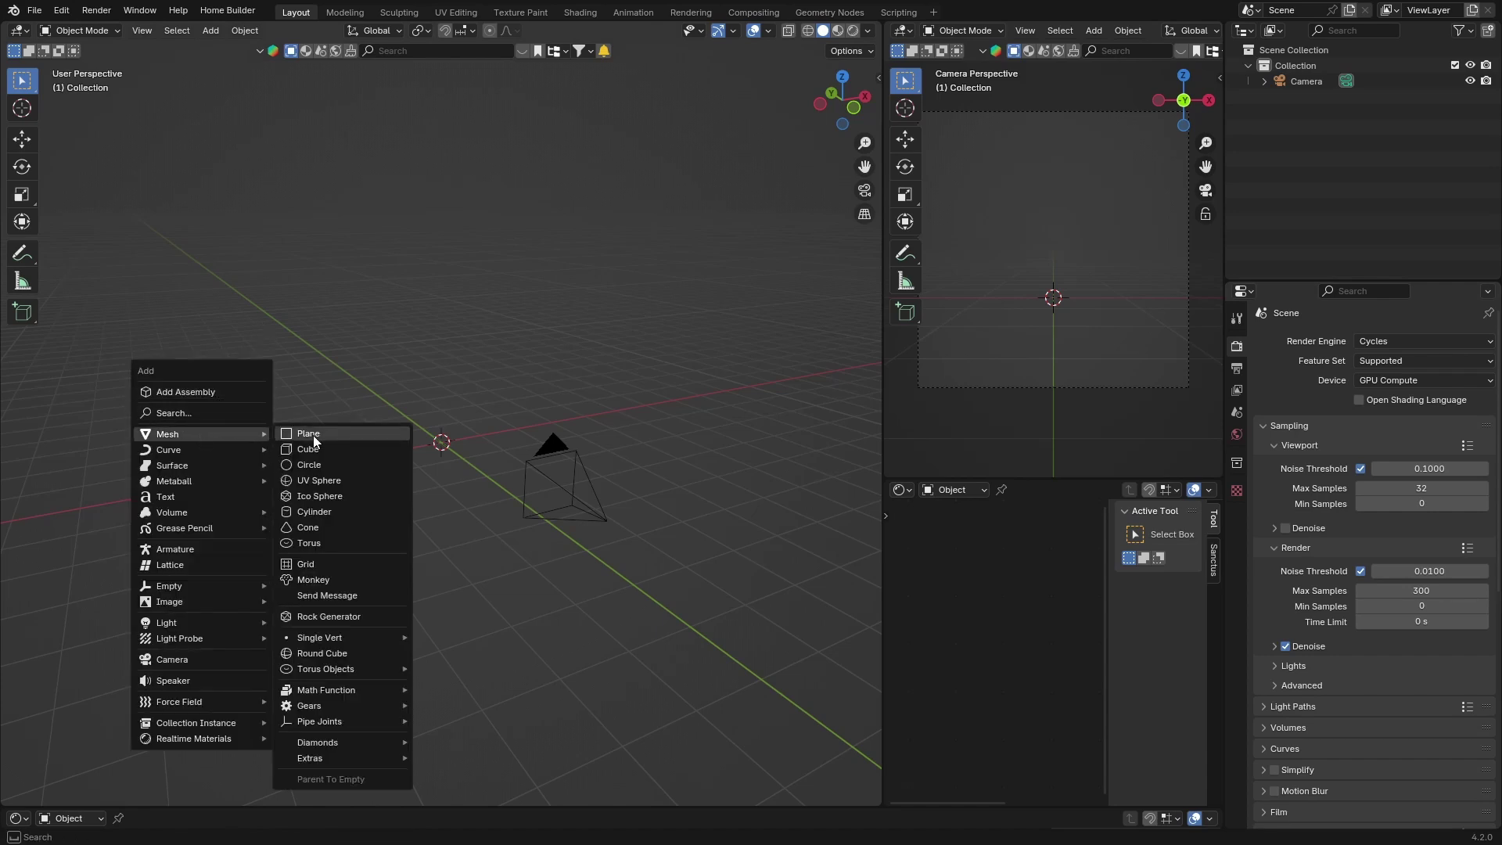
pyautogui.click(313, 435)
pyautogui.press('s')
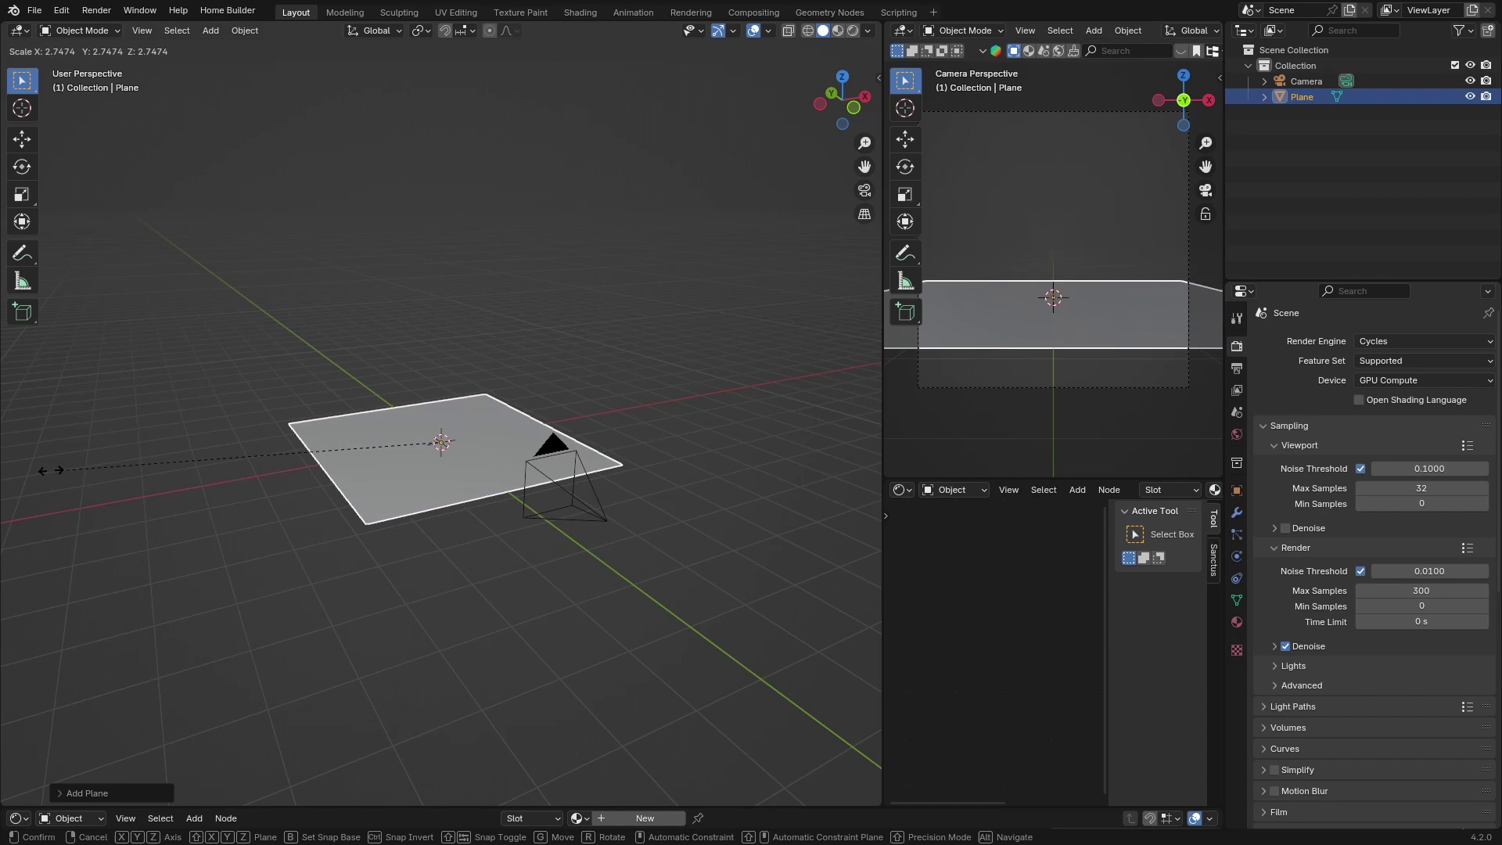
pyautogui.click(519, 521)
# - Subdivide the plane with 50 cuts into a dense grid and return to Object Mode
pyautogui.press('Tab')
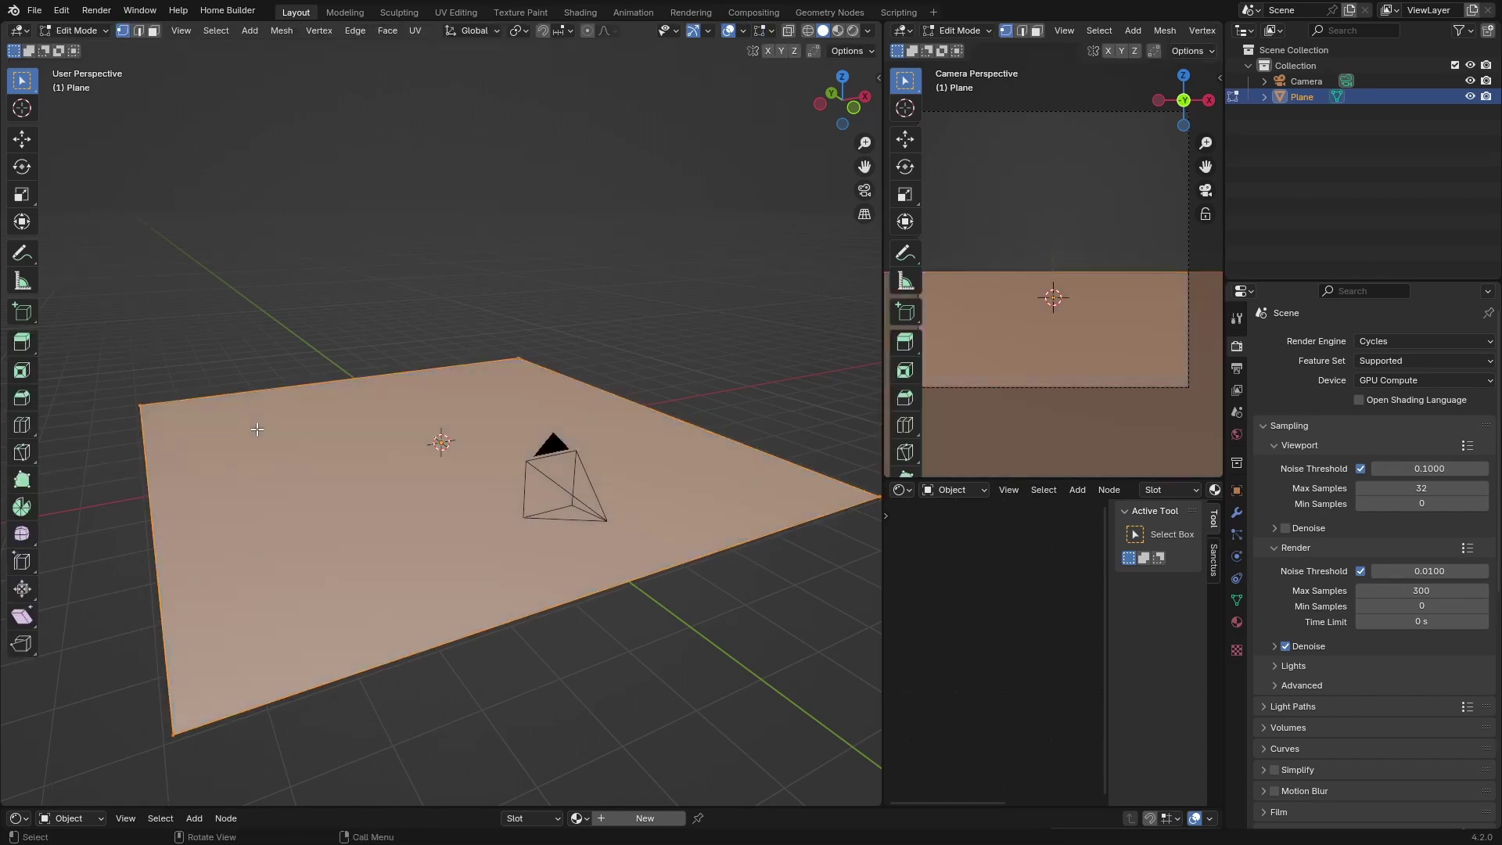
pyautogui.rightClick(257, 430)
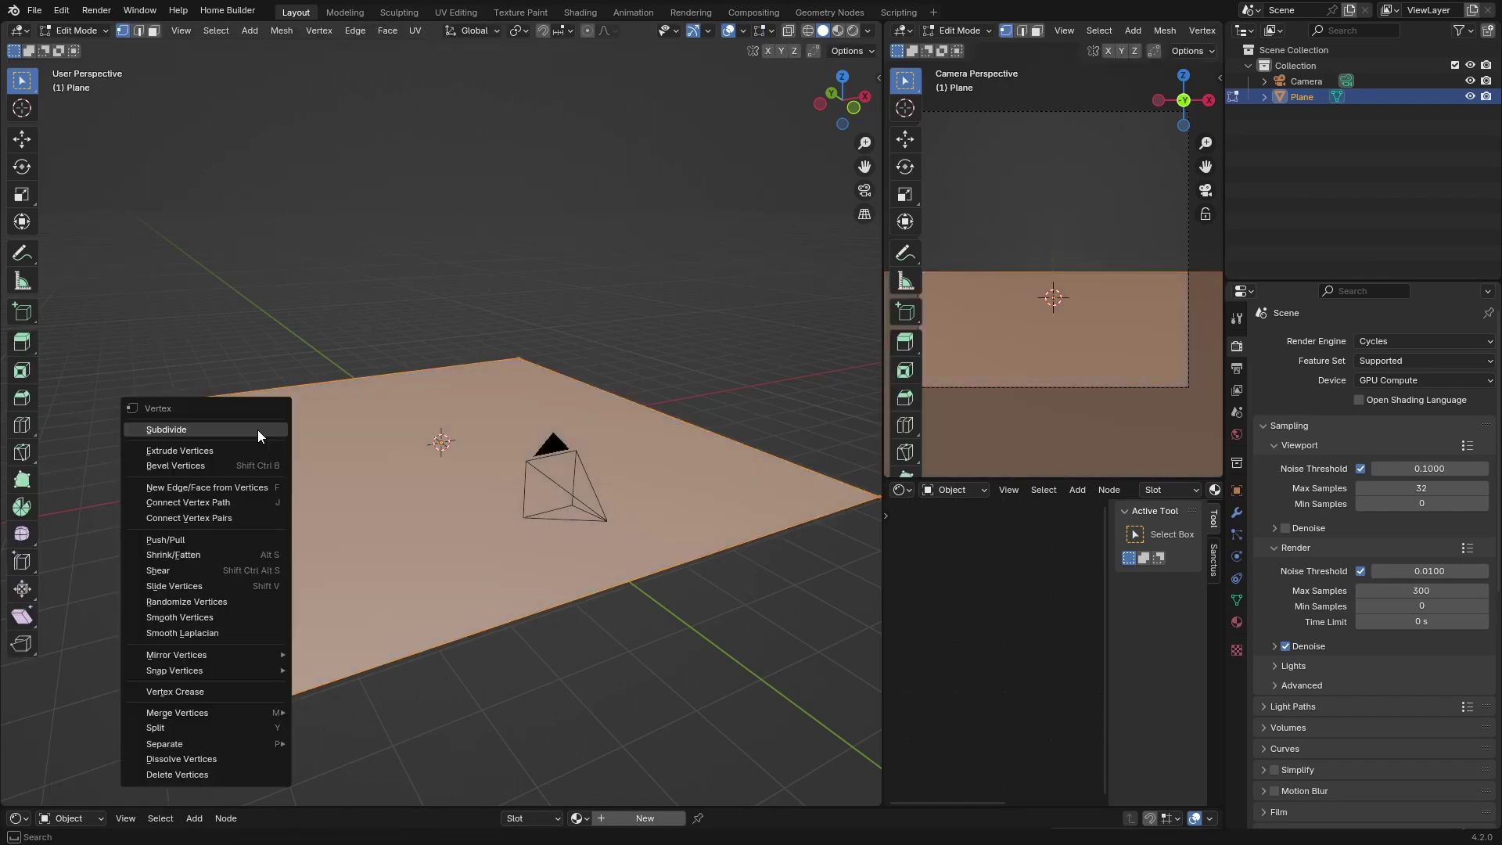
pyautogui.click(257, 429)
pyautogui.click(81, 787)
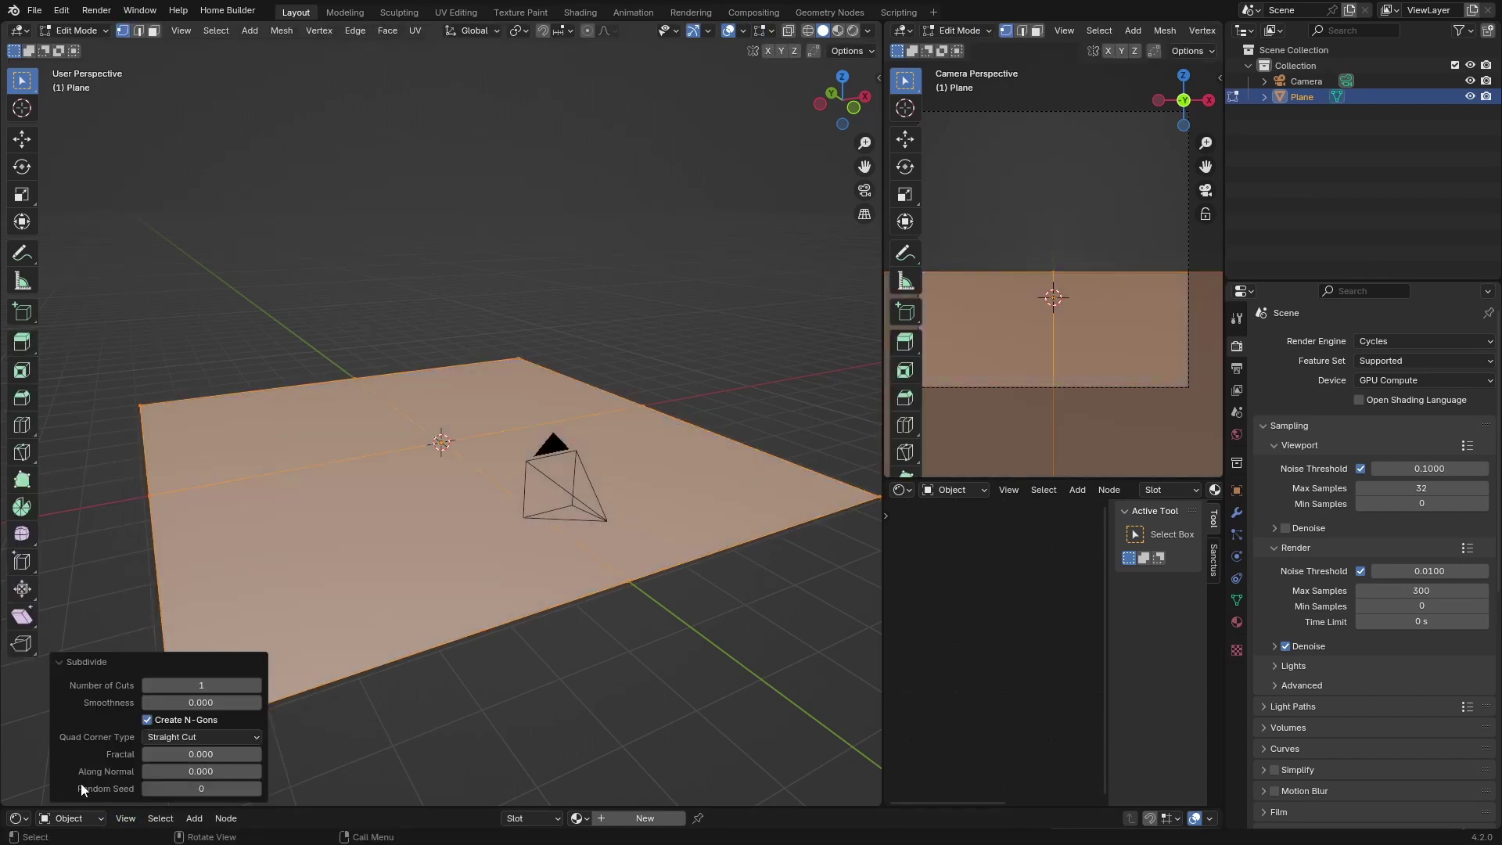
pyautogui.click(190, 685)
pyautogui.write('50')
pyautogui.press('Return')
pyautogui.press('Tab')
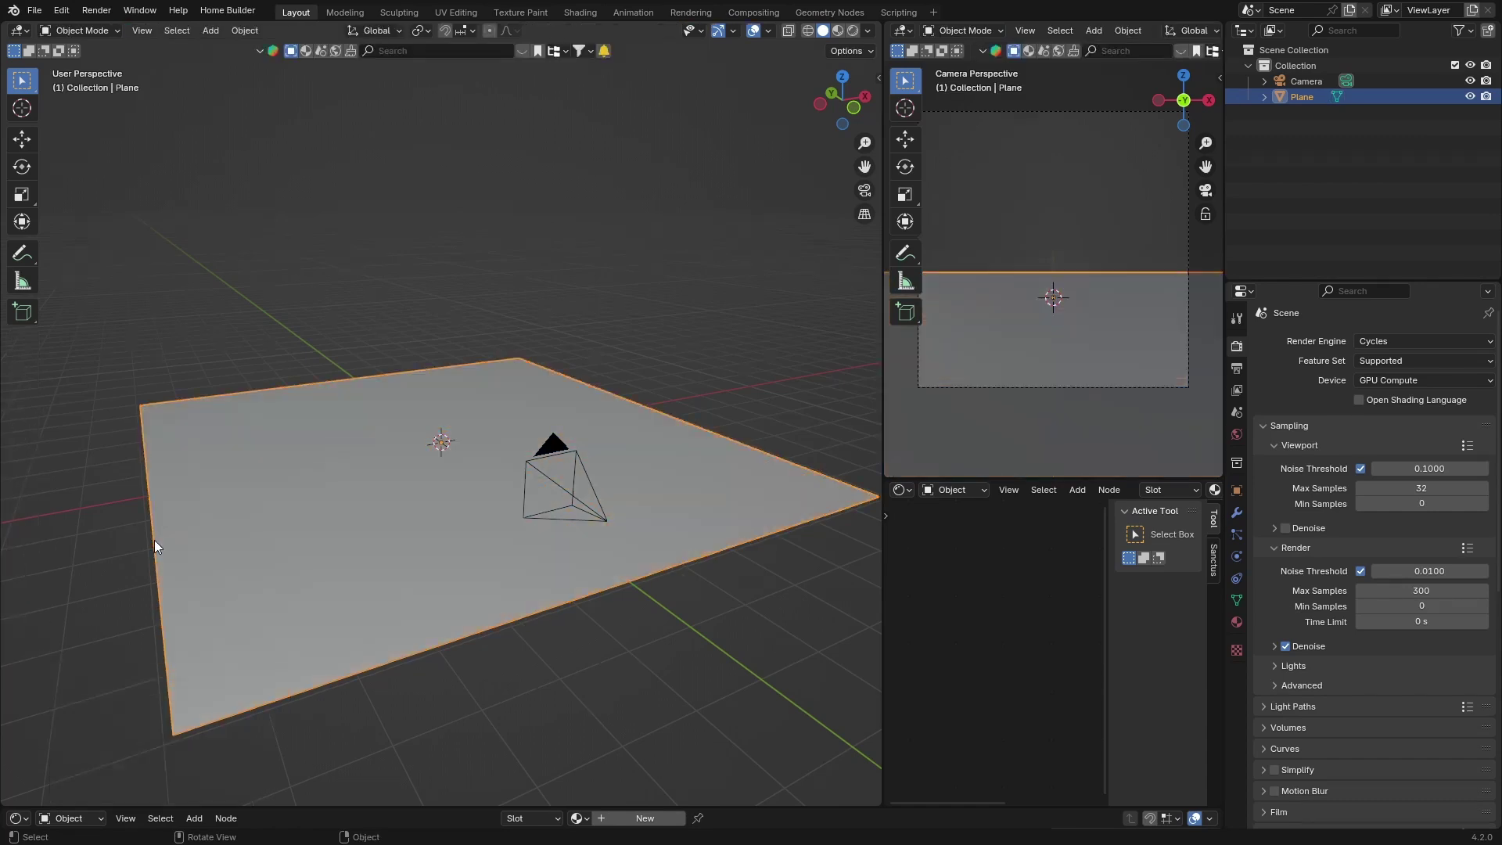
# - Enter Edit Mode on the plane with proportional editing on and all vertices deselected
pyautogui.press('Tab')
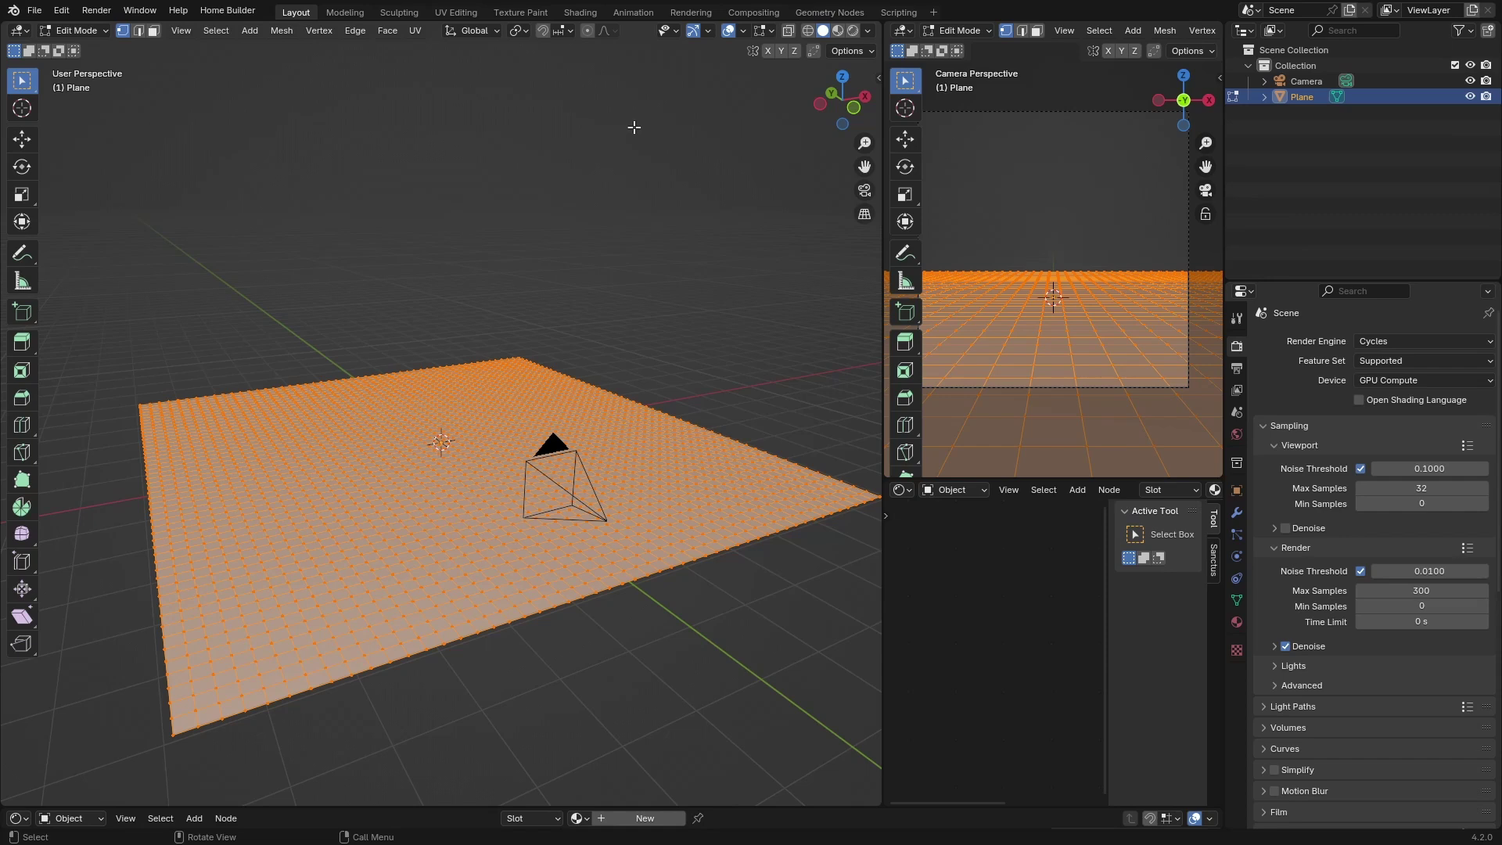
pyautogui.click(587, 30)
pyautogui.moveTo(518, 156); pyautogui.dragTo(358, 454, button='middle')
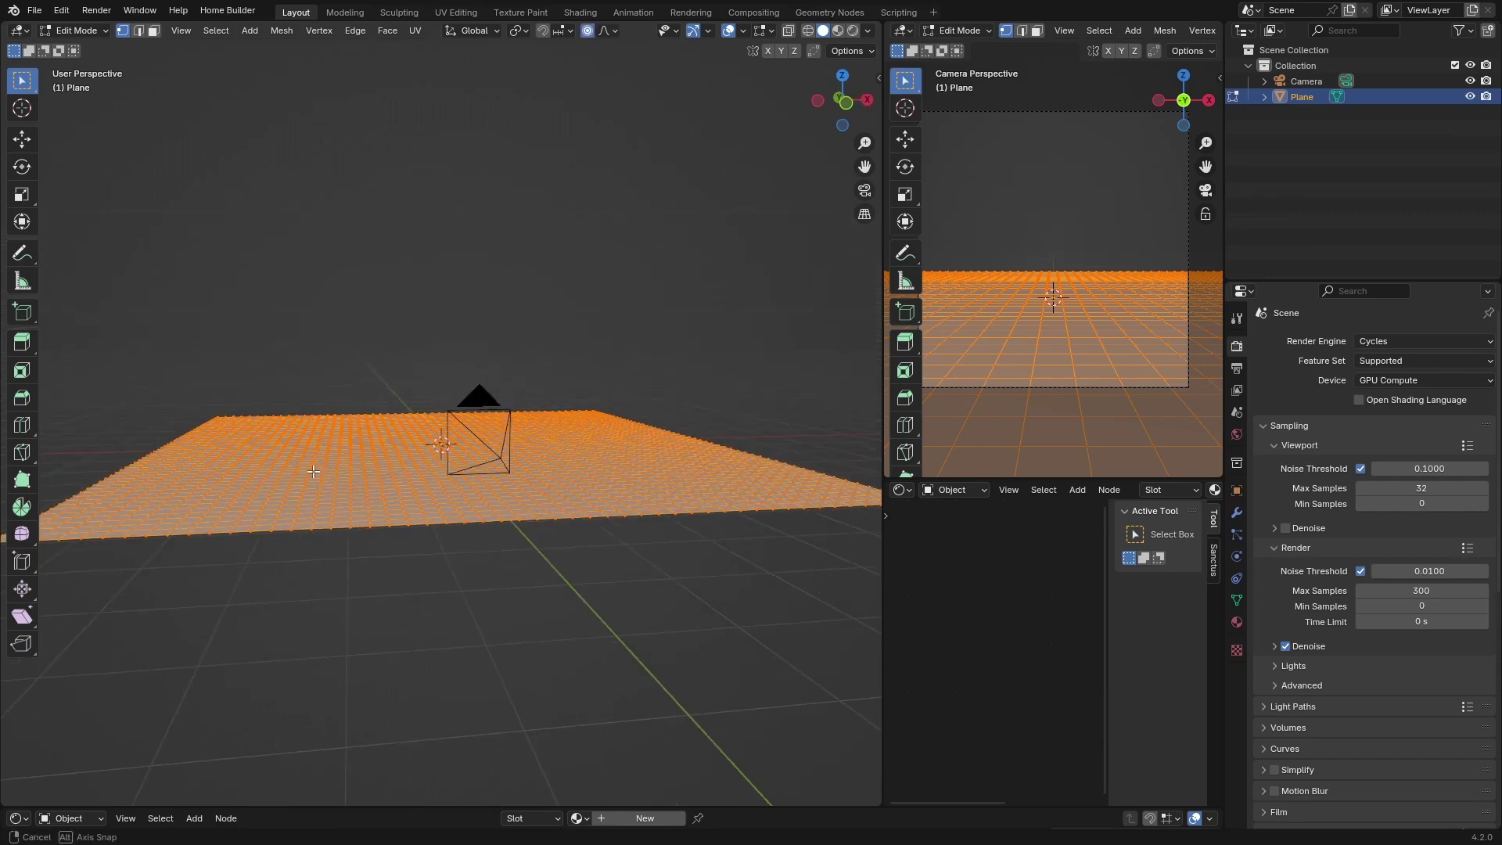
pyautogui.hotkey('alt', 'a')
# - Raise two smooth bumps in the middle of the grid using proportional falloff
pyautogui.press('g')
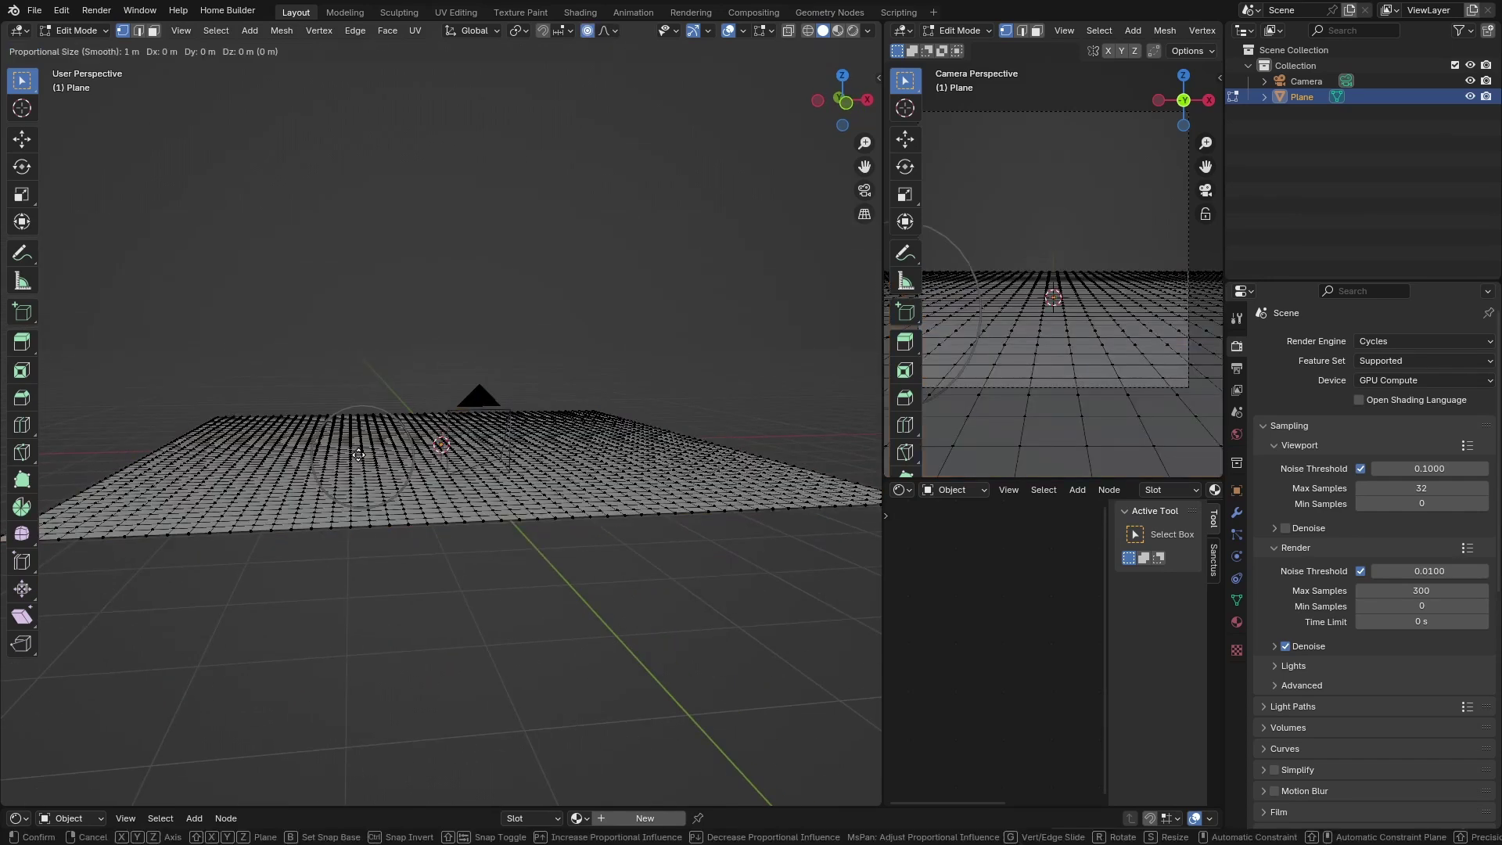
pyautogui.scroll(-2, 359, 454)
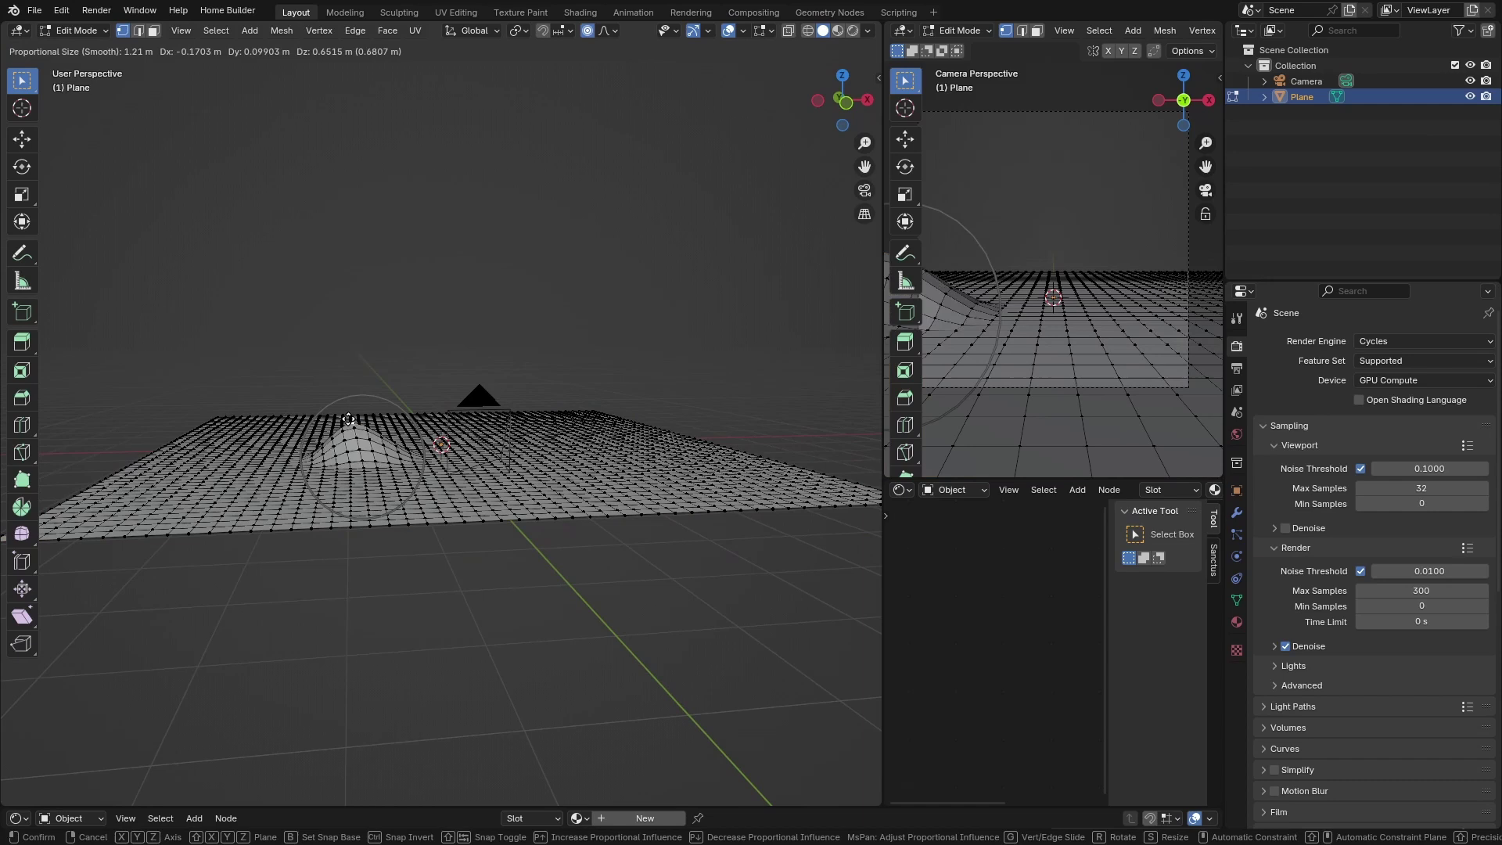
pyautogui.scroll(6, 359, 454)
pyautogui.scroll(-15, 365, 451)
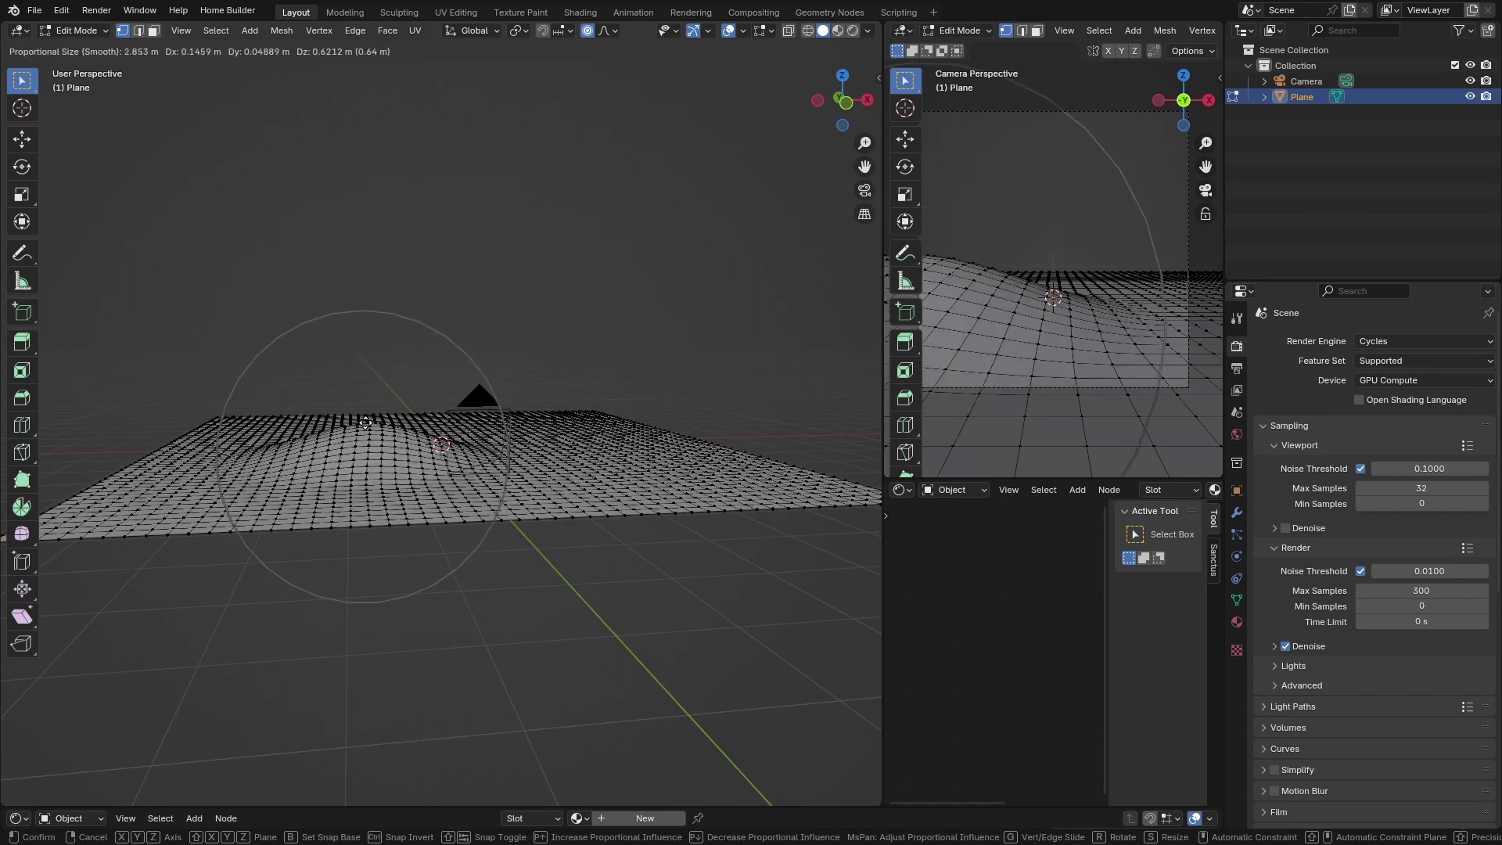
pyautogui.click(366, 423)
pyautogui.click(425, 421)
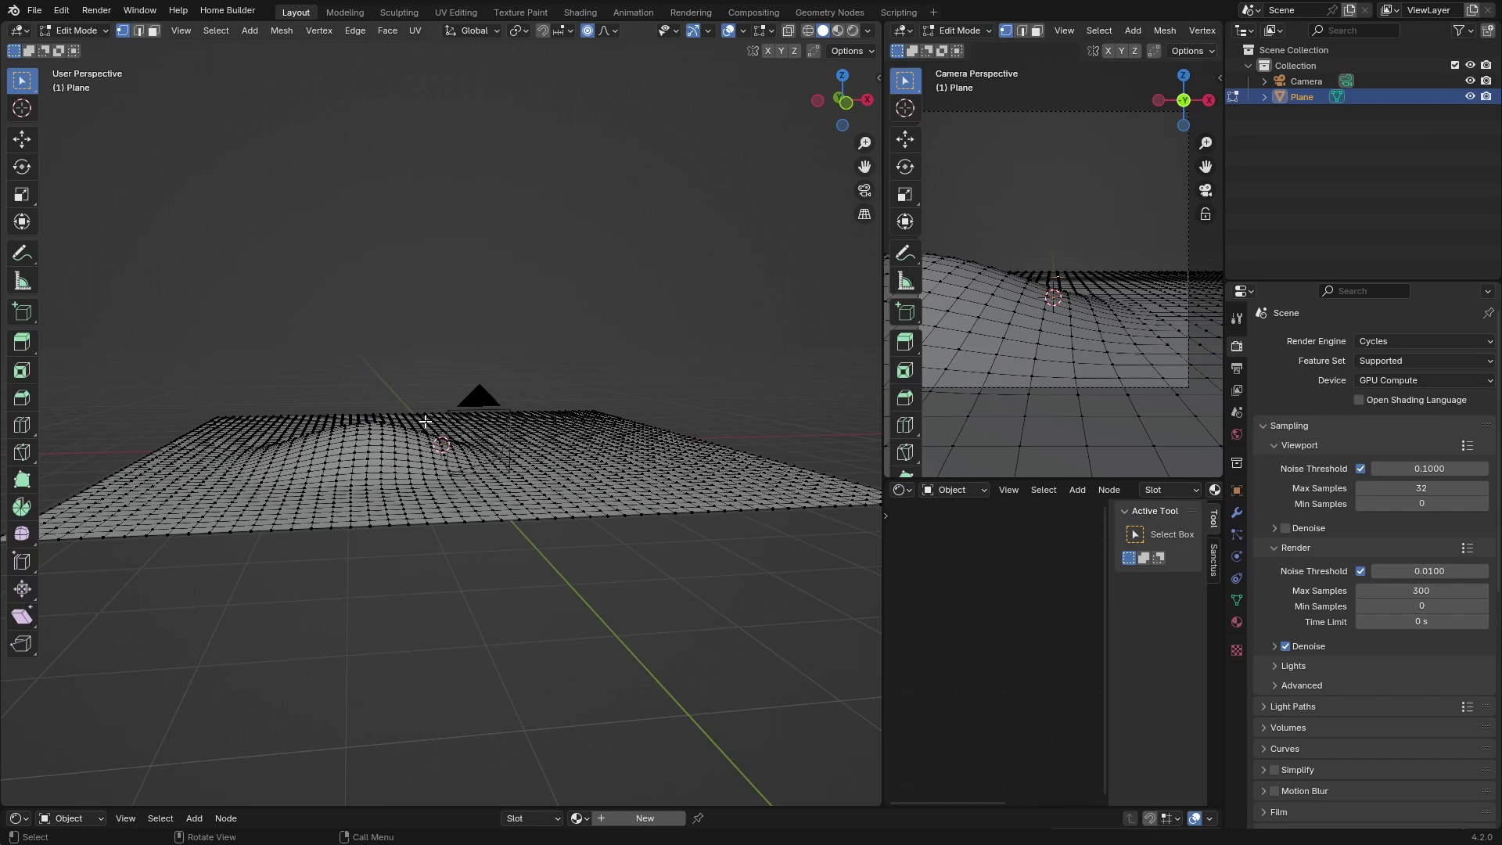
pyautogui.press('g')
pyautogui.click(425, 397)
# - Raise a narrow column of vertices near the front and lower the back peak
pyautogui.moveTo(424, 397); pyautogui.dragTo(490, 489, button='middle')
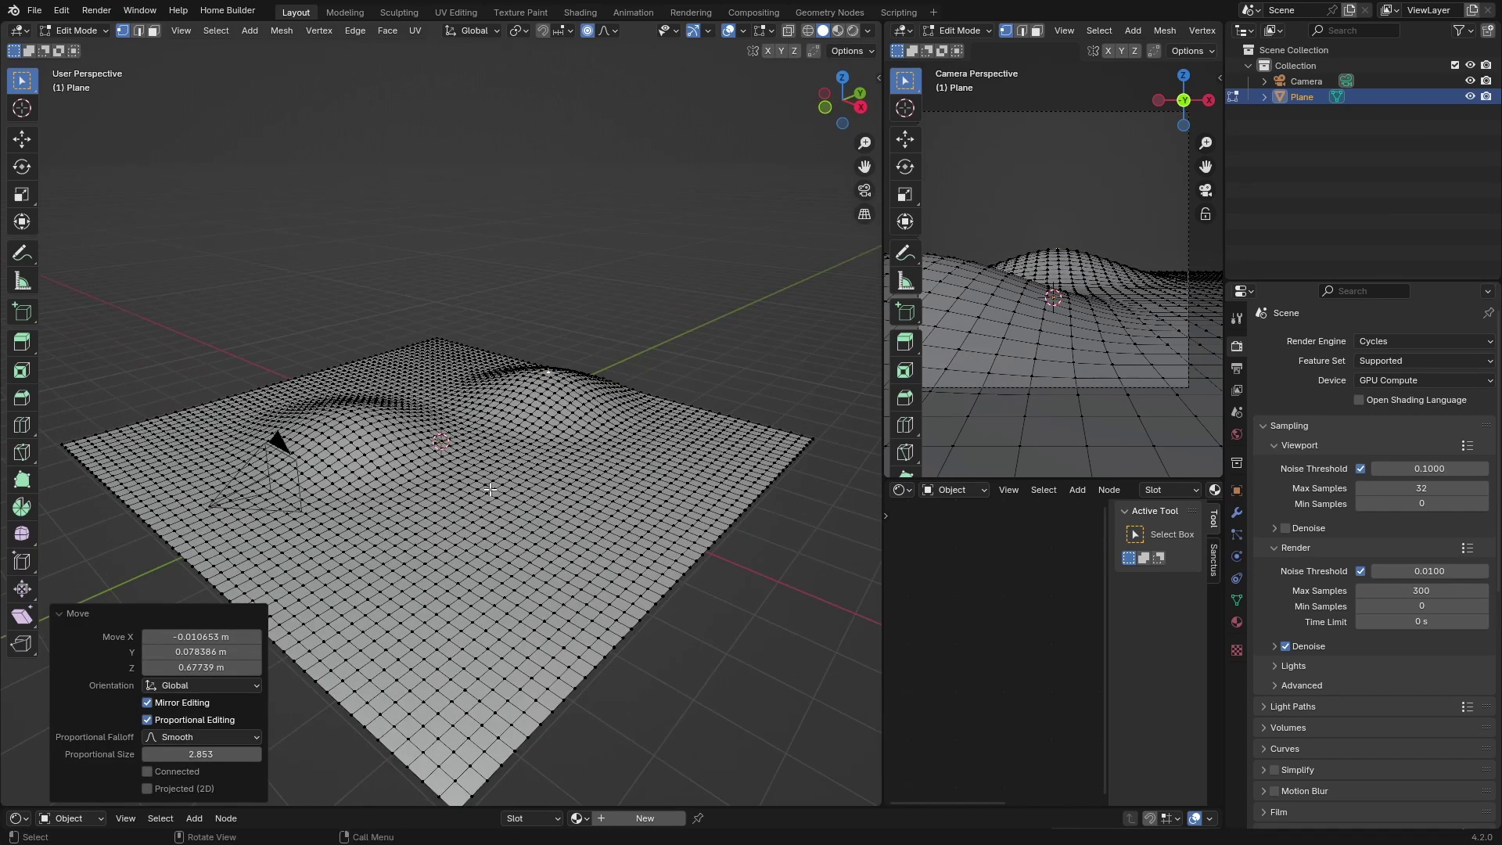
pyautogui.moveTo(490, 489); pyautogui.dragTo(456, 620)
pyautogui.press('g')
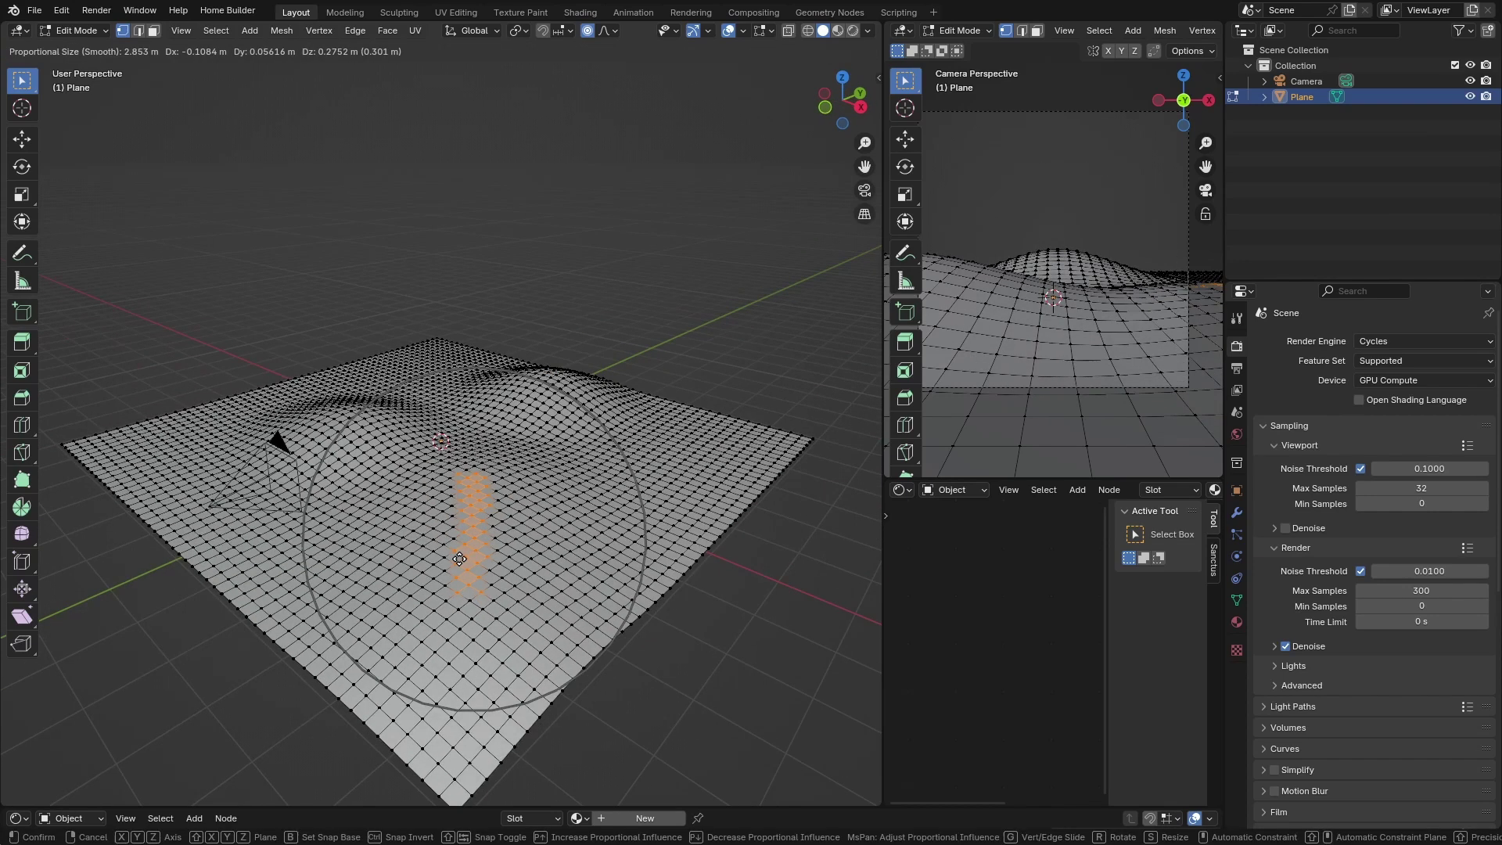
pyautogui.click(426, 571)
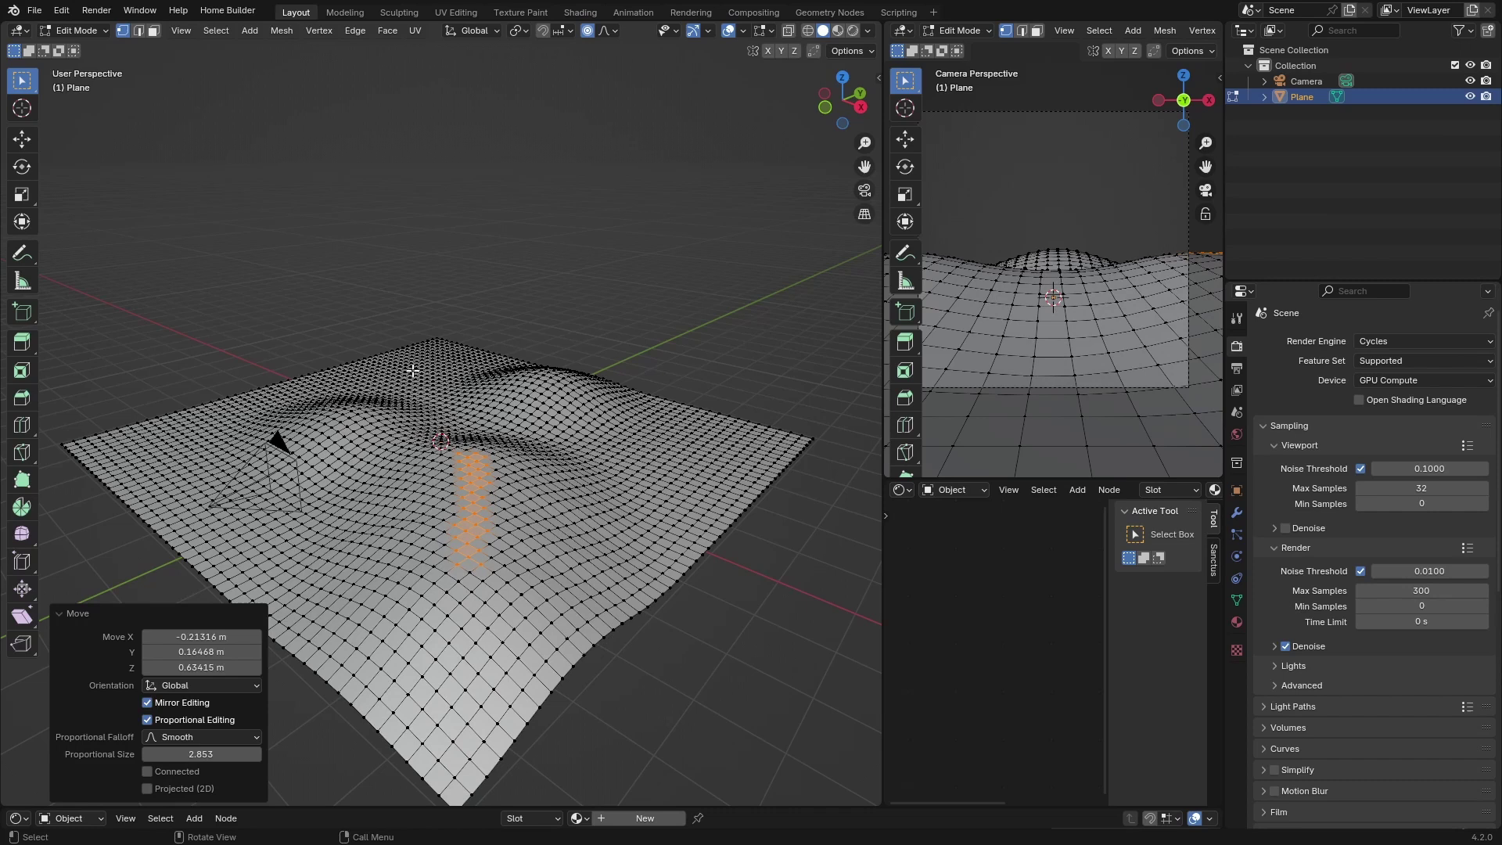
pyautogui.click(436, 380)
pyautogui.press('g')
pyautogui.scroll(4, 435, 381)
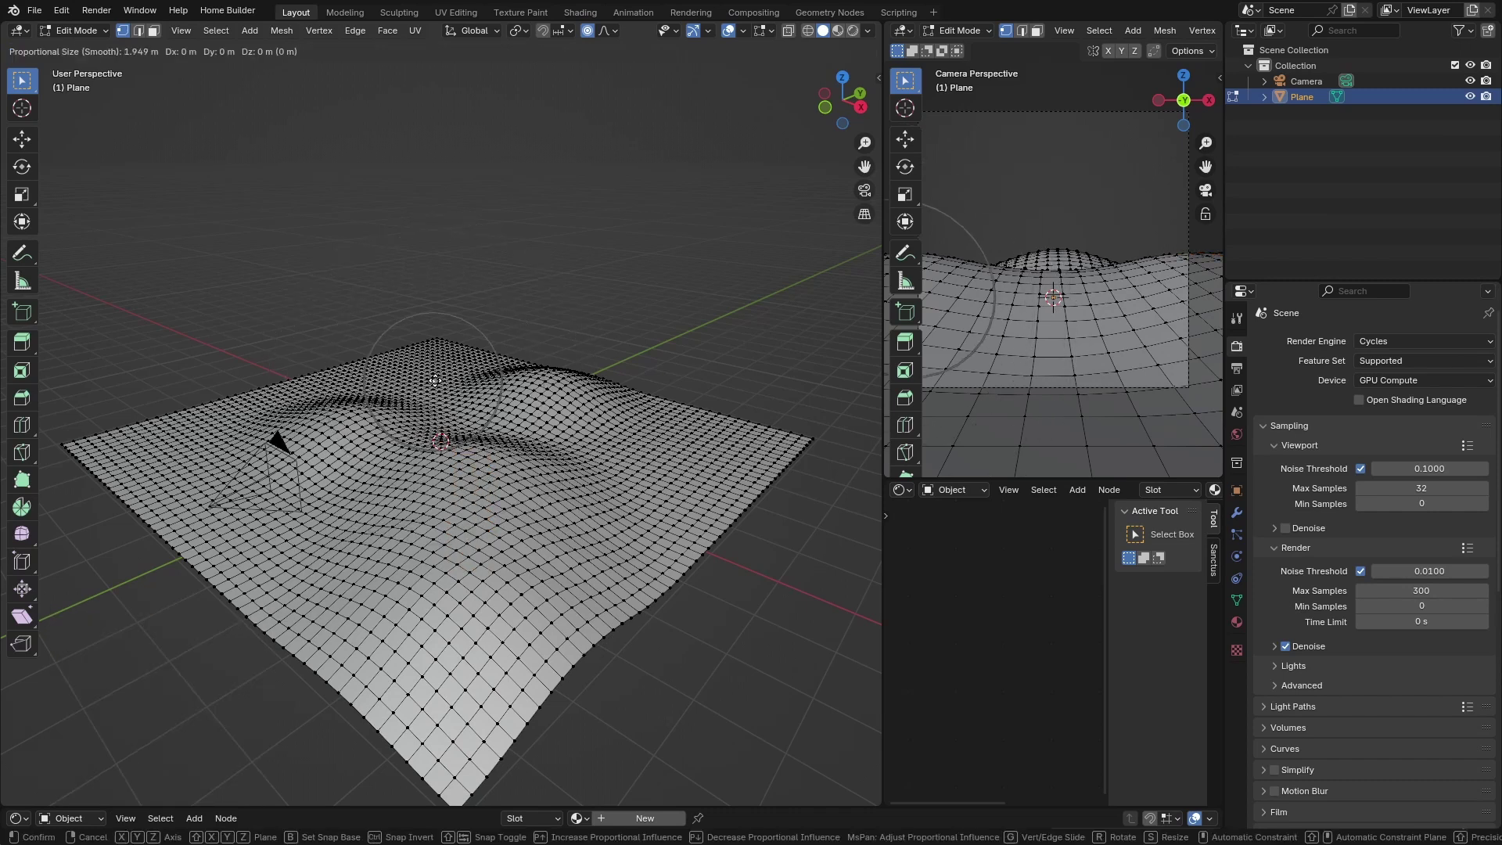
pyautogui.scroll(-1, 435, 365)
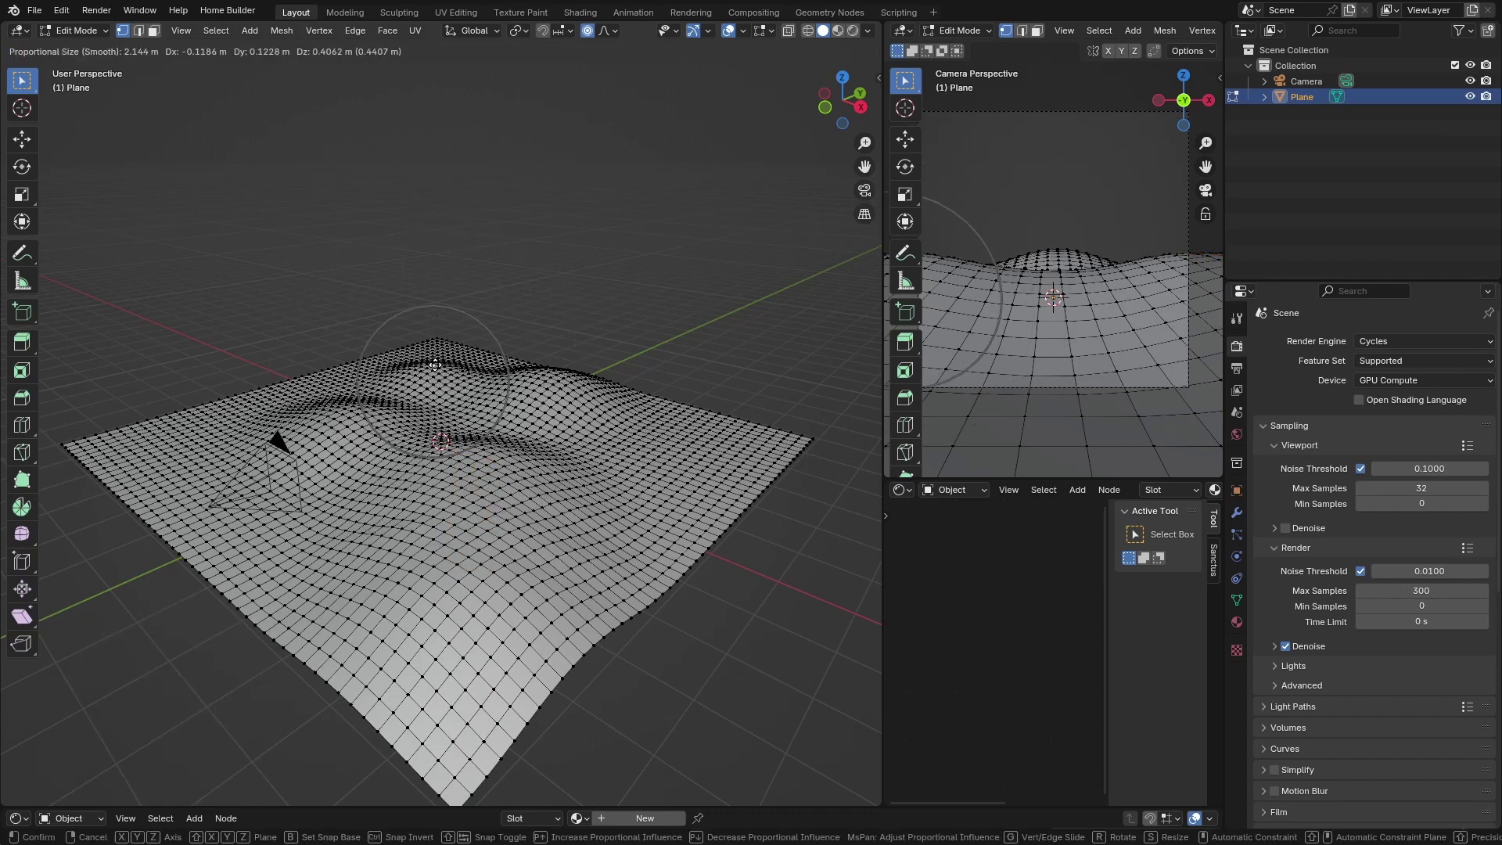
pyautogui.click(435, 365)
# - Reshape the right edge, raise the left edge and adjust the front corner, then exit Edit Mode
pyautogui.click(711, 494)
pyautogui.press('g')
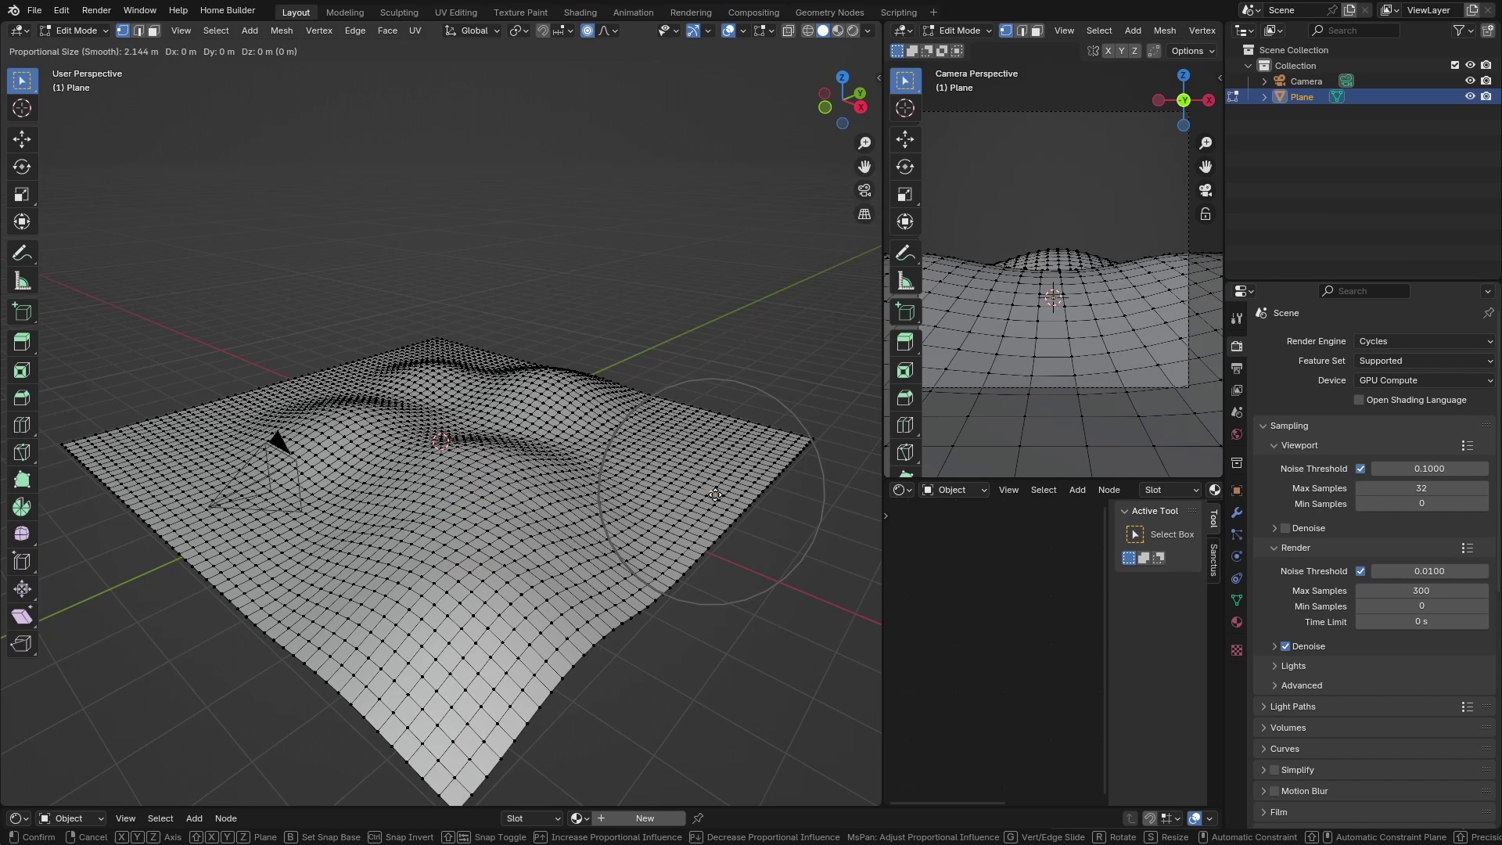
pyautogui.scroll(-4, 711, 494)
pyautogui.click(704, 447)
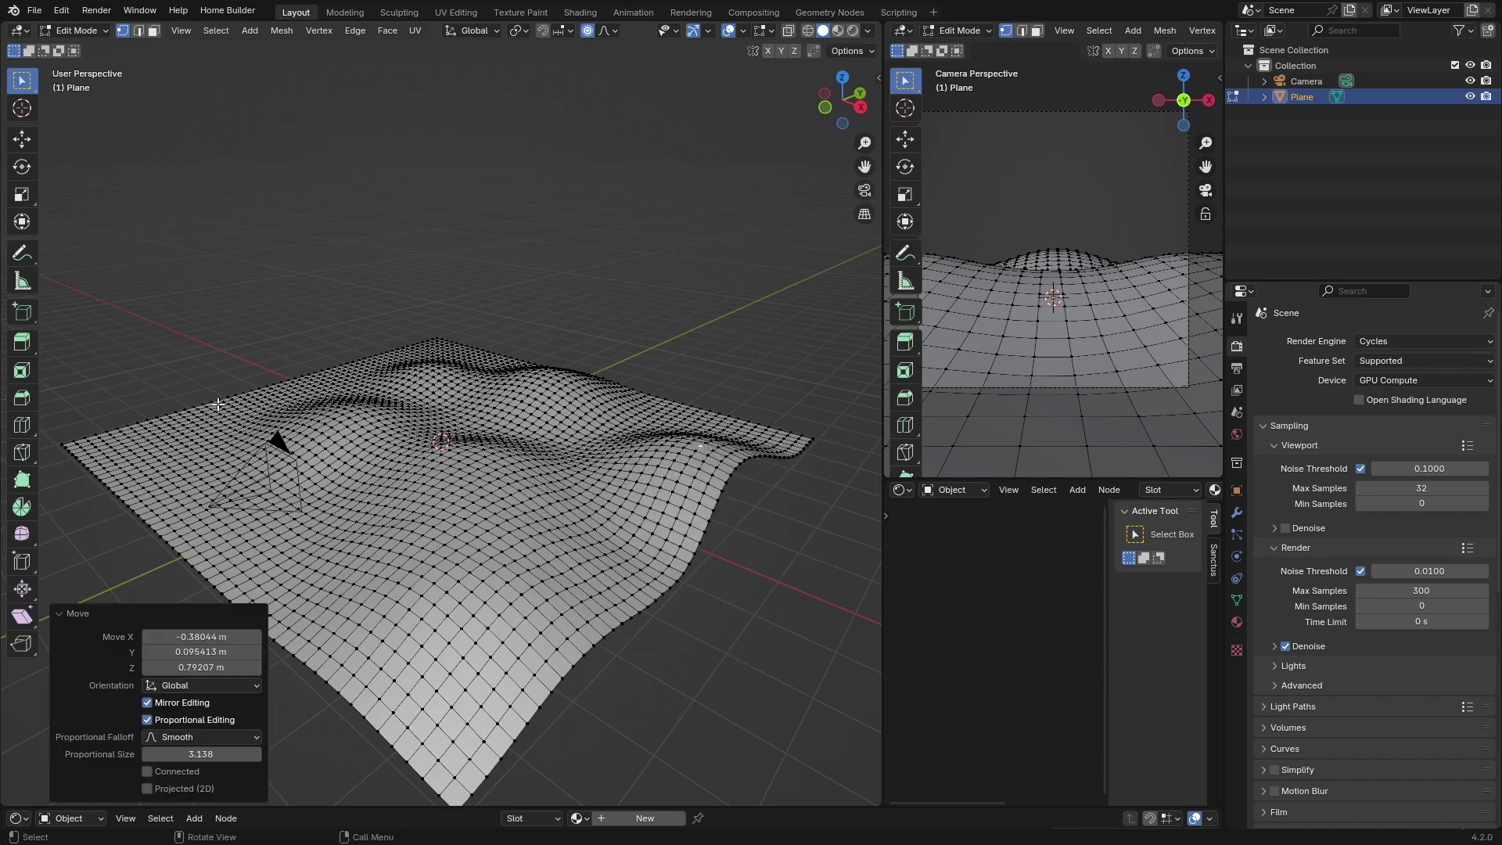
pyautogui.click(195, 436)
pyautogui.press('g')
pyautogui.click(189, 390)
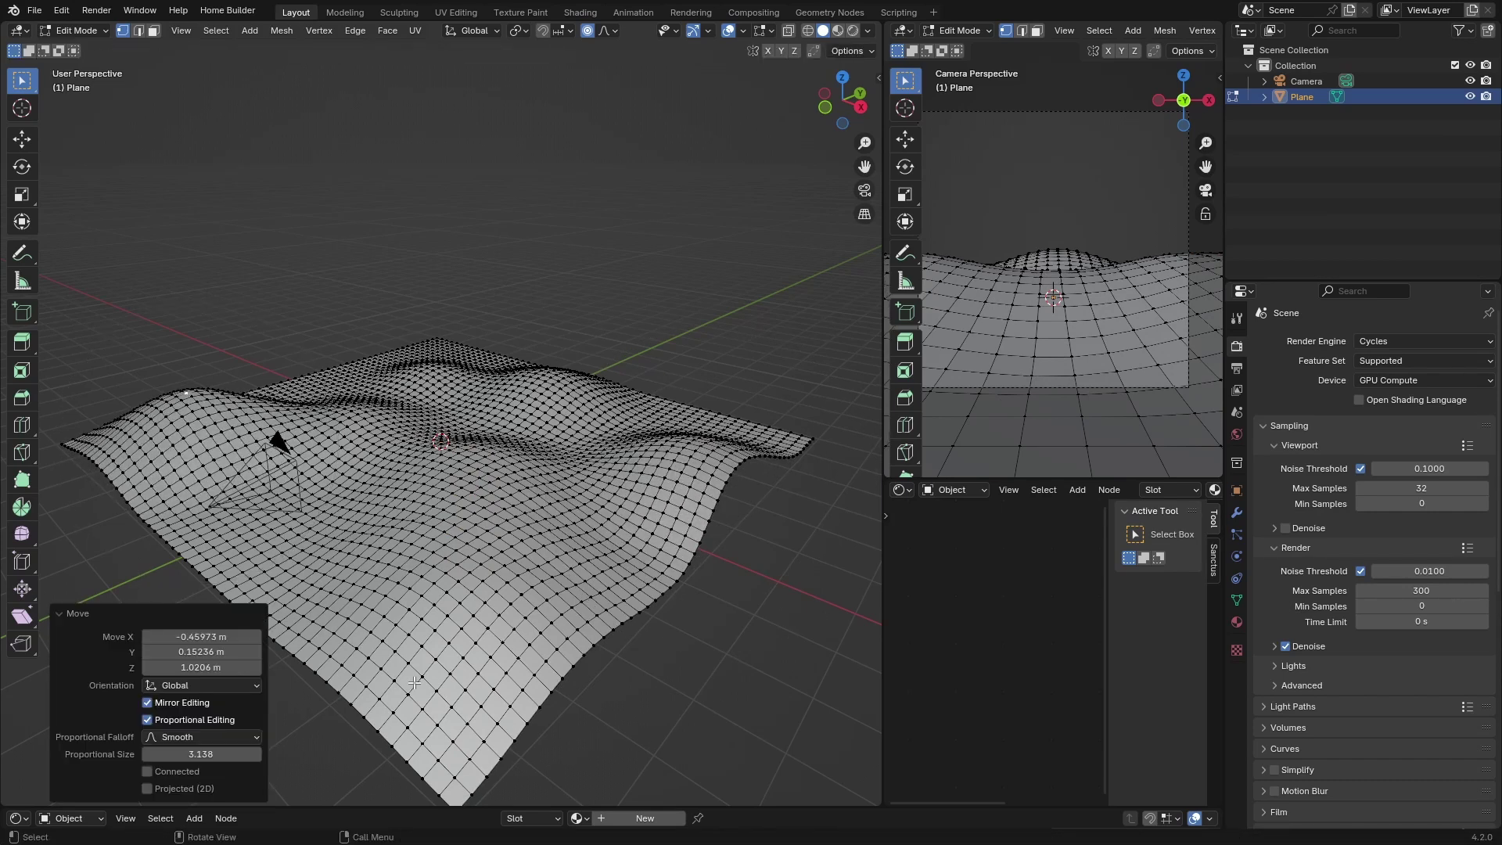
pyautogui.click(414, 682)
pyautogui.press('g')
pyautogui.click(416, 649)
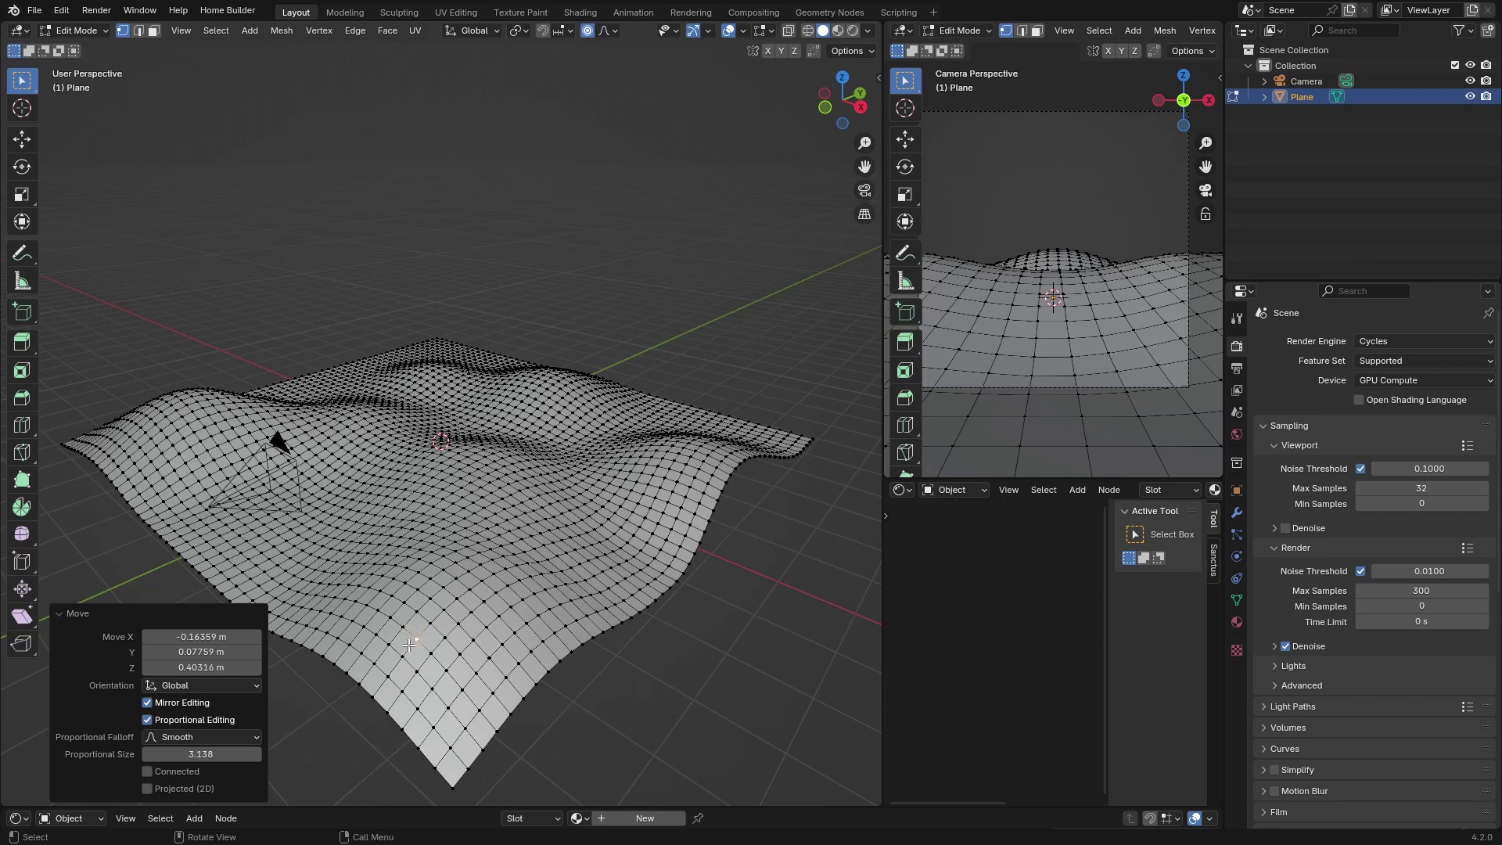
pyautogui.click(417, 639)
pyautogui.press('Tab')
# - Shade the hill plane smooth
pyautogui.rightClick(443, 443)
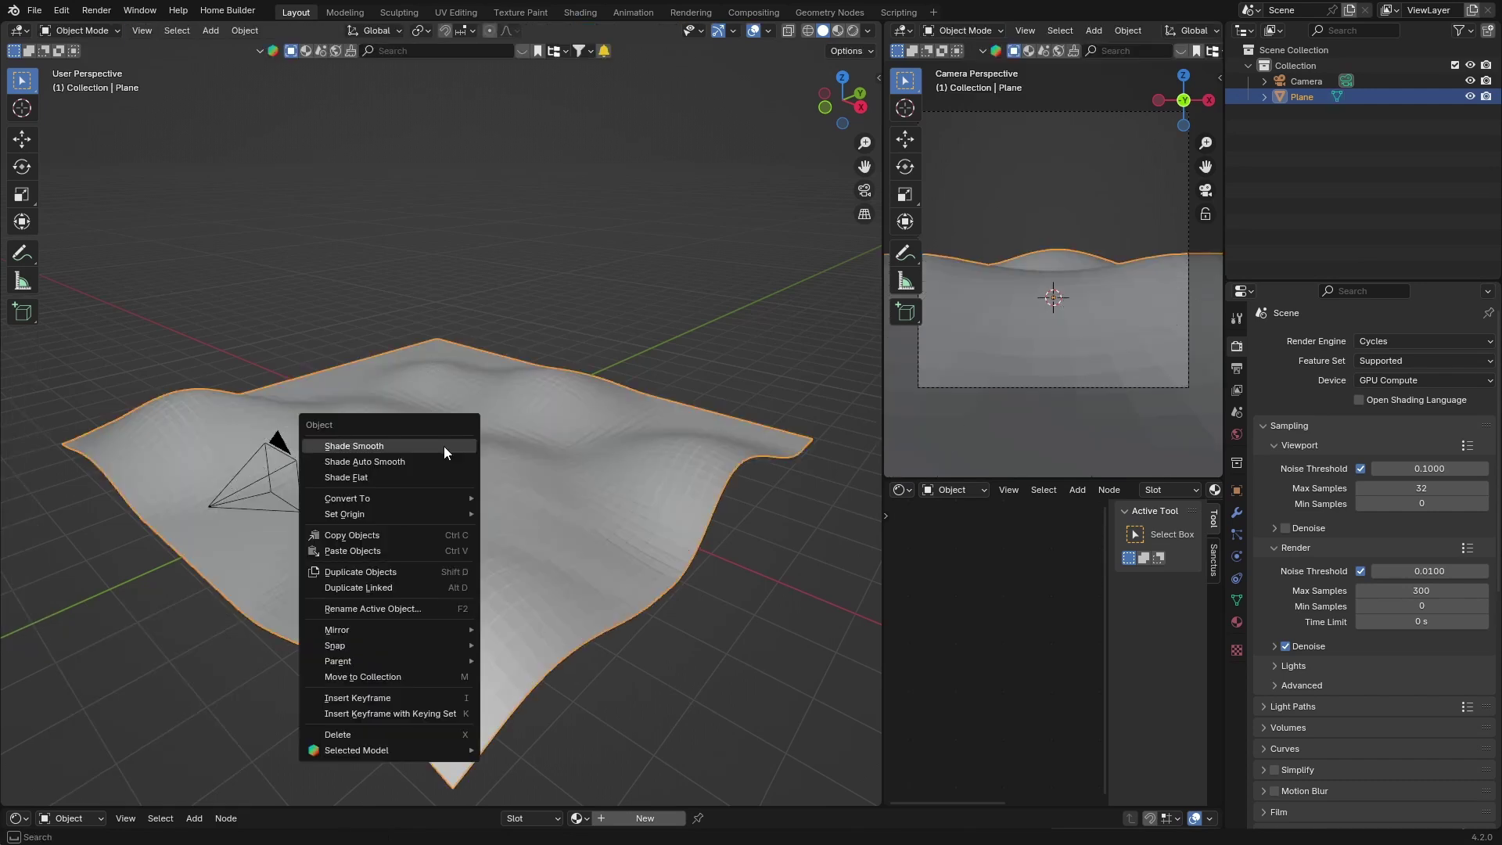
pyautogui.rightClick(546, 445)
pyautogui.click(546, 440)
pyautogui.moveTo(491, 539); pyautogui.dragTo(481, 471, button='middle')
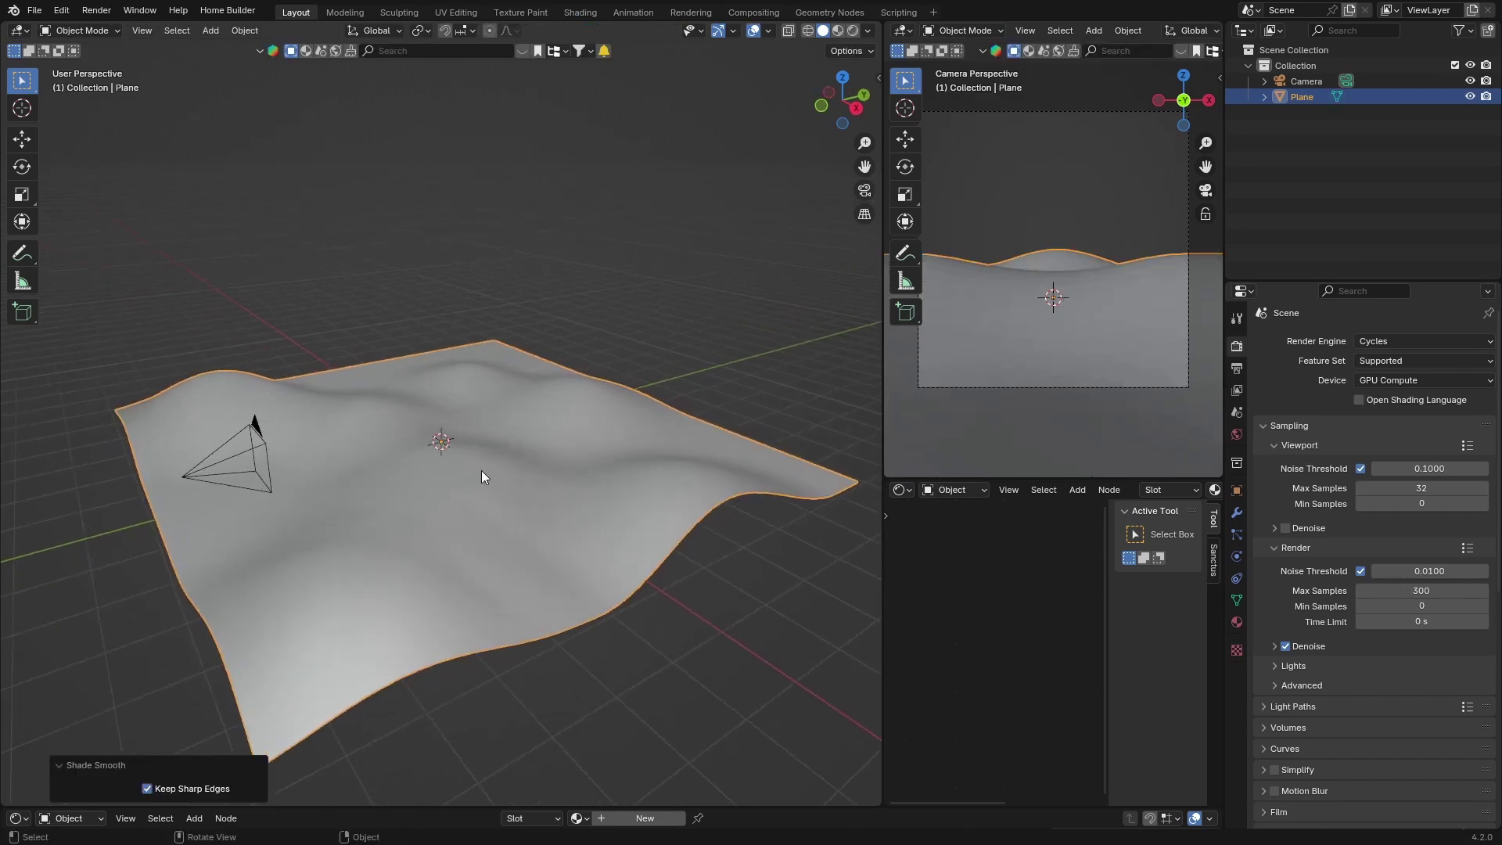
# - Select the terrain plane and switch the sidebar to the polygoniq botaniq tab
pyautogui.click(868, 80)
pyautogui.press('n')
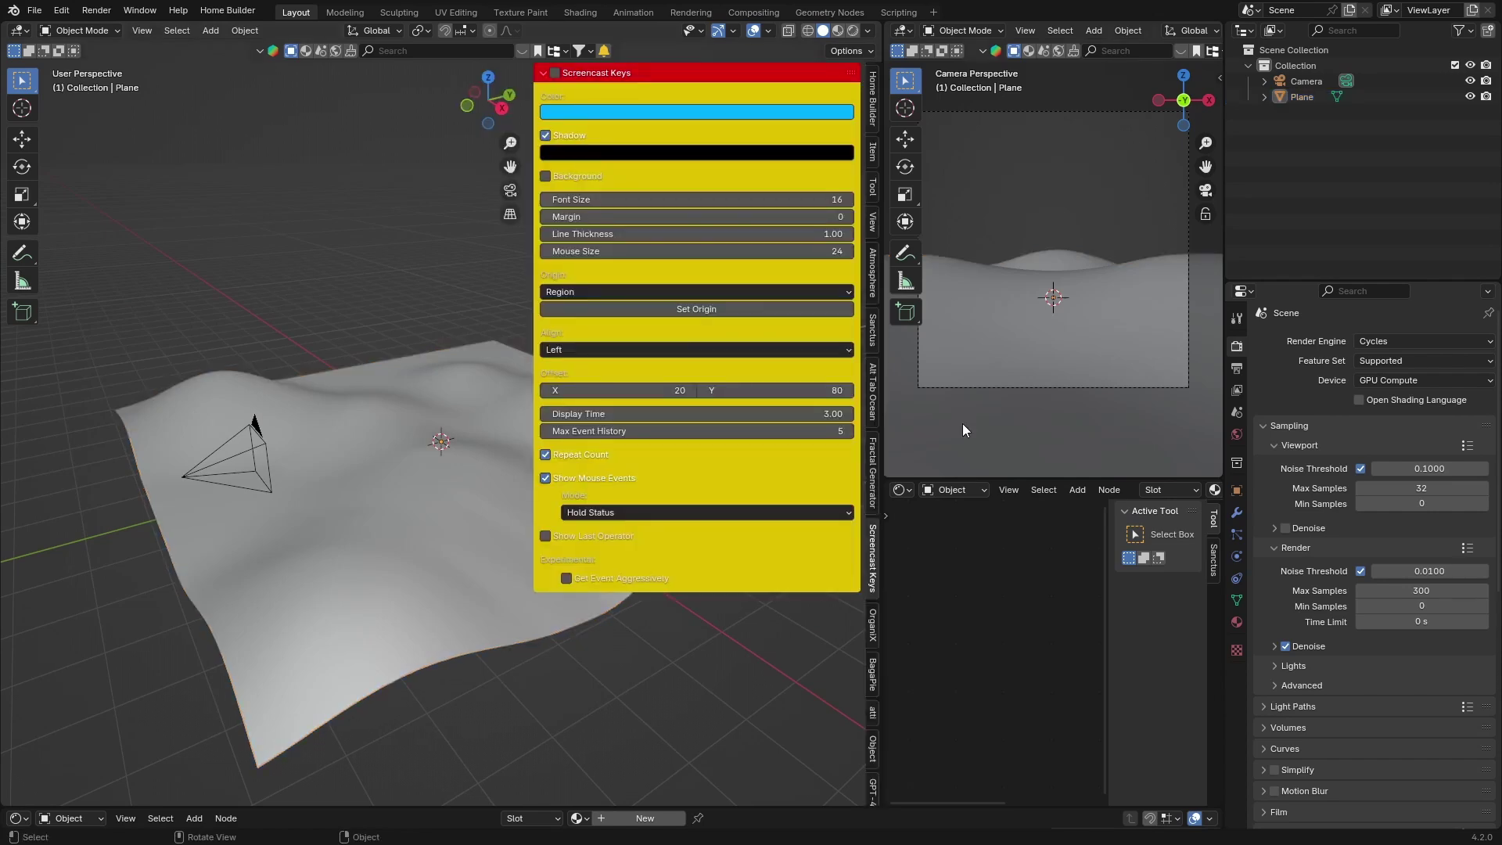
pyautogui.scroll(-5, 868, 772)
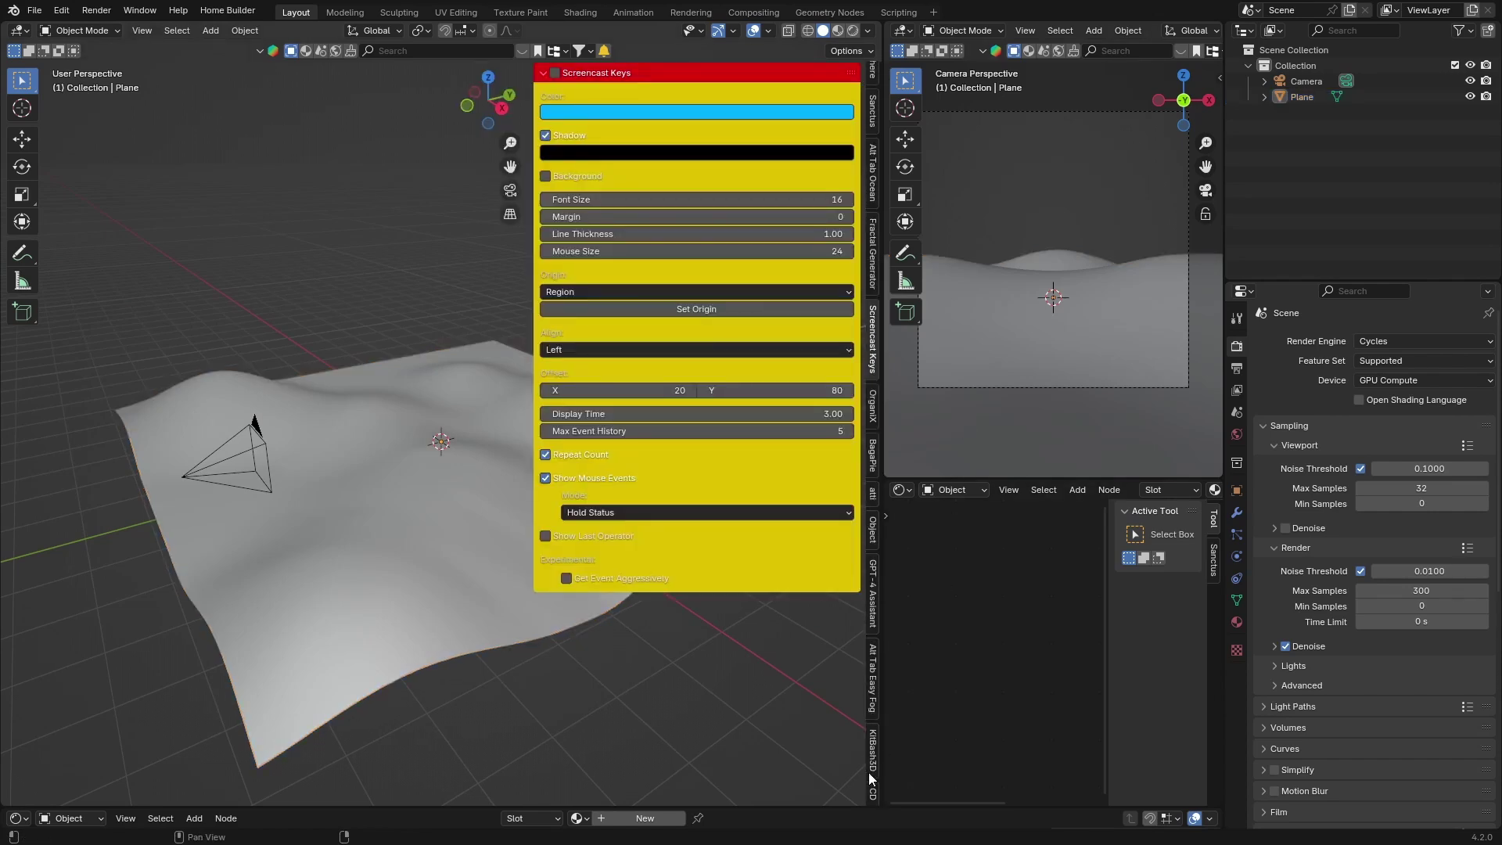
pyautogui.scroll(-5, 868, 772)
pyautogui.scroll(-4, 865, 760)
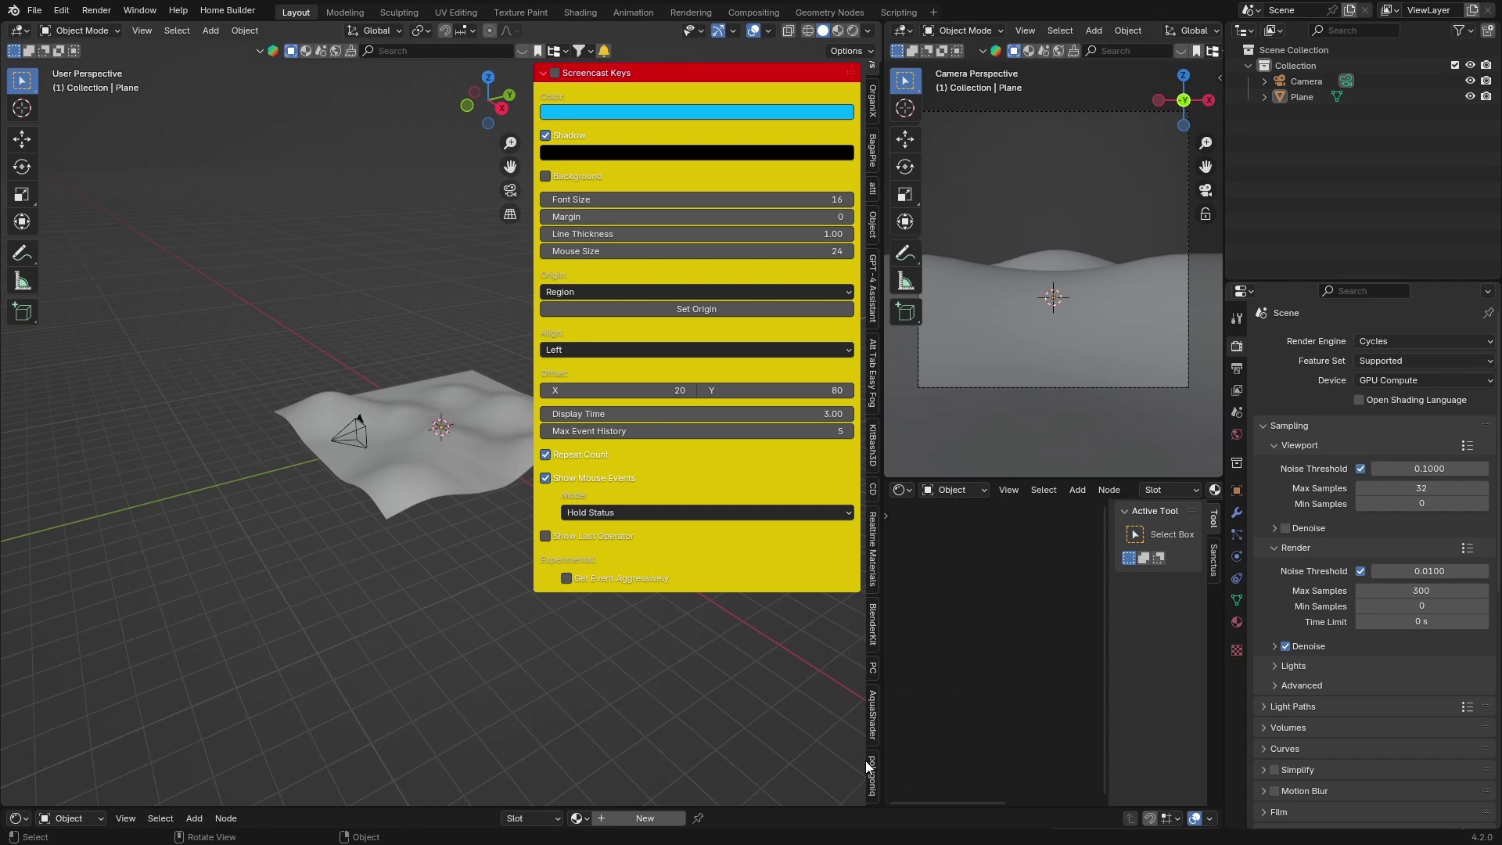
pyautogui.scroll(5, 783, 665)
pyautogui.click(407, 523)
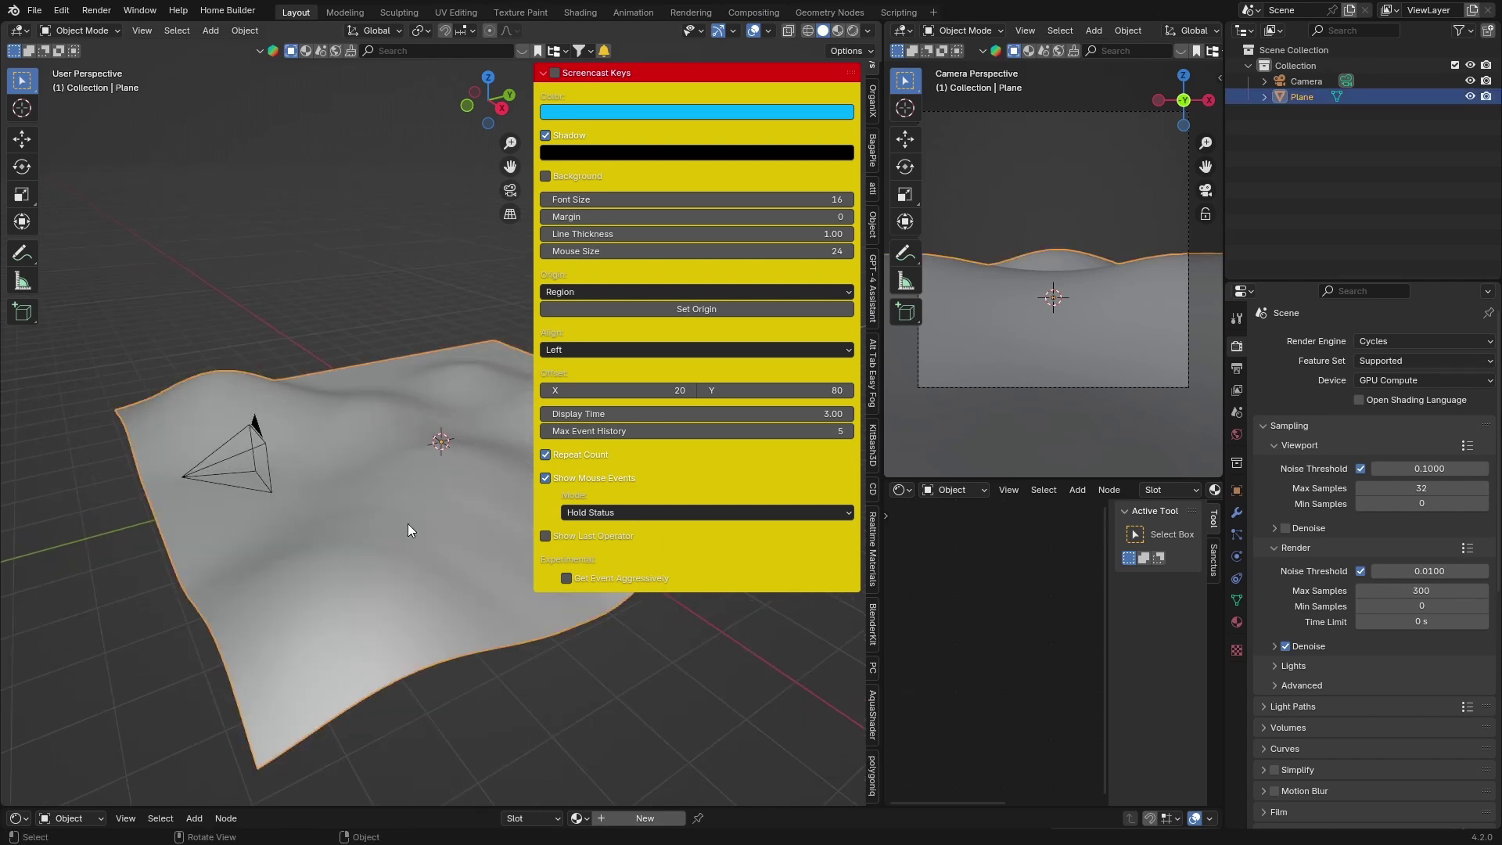
pyautogui.click(869, 757)
# - Scatter the pps_Grass_With-flowers_D botaniq asset across the terrain plane
pyautogui.click(626, 110)
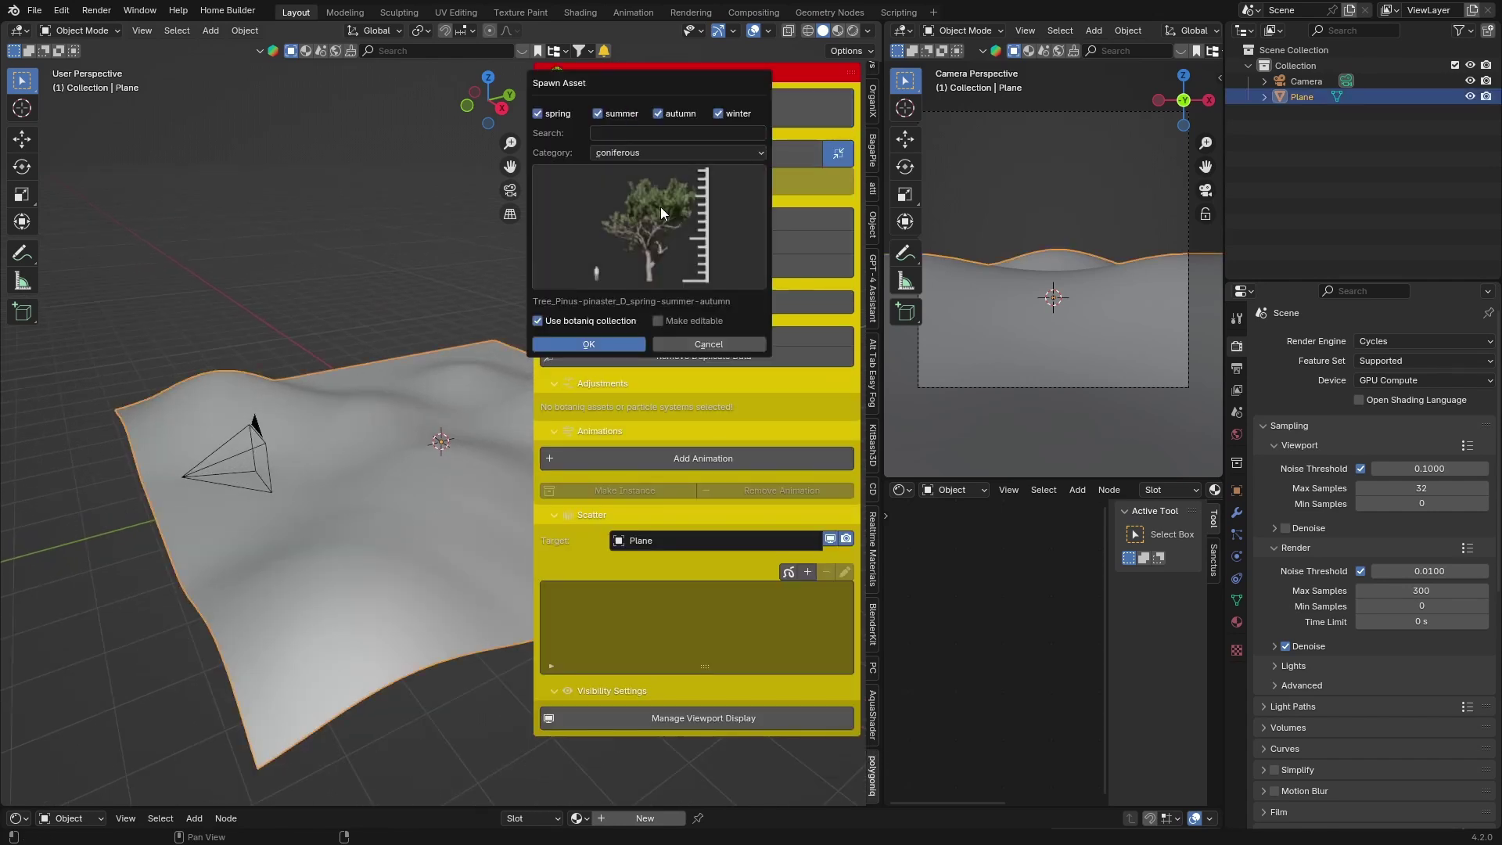
pyautogui.click(807, 572)
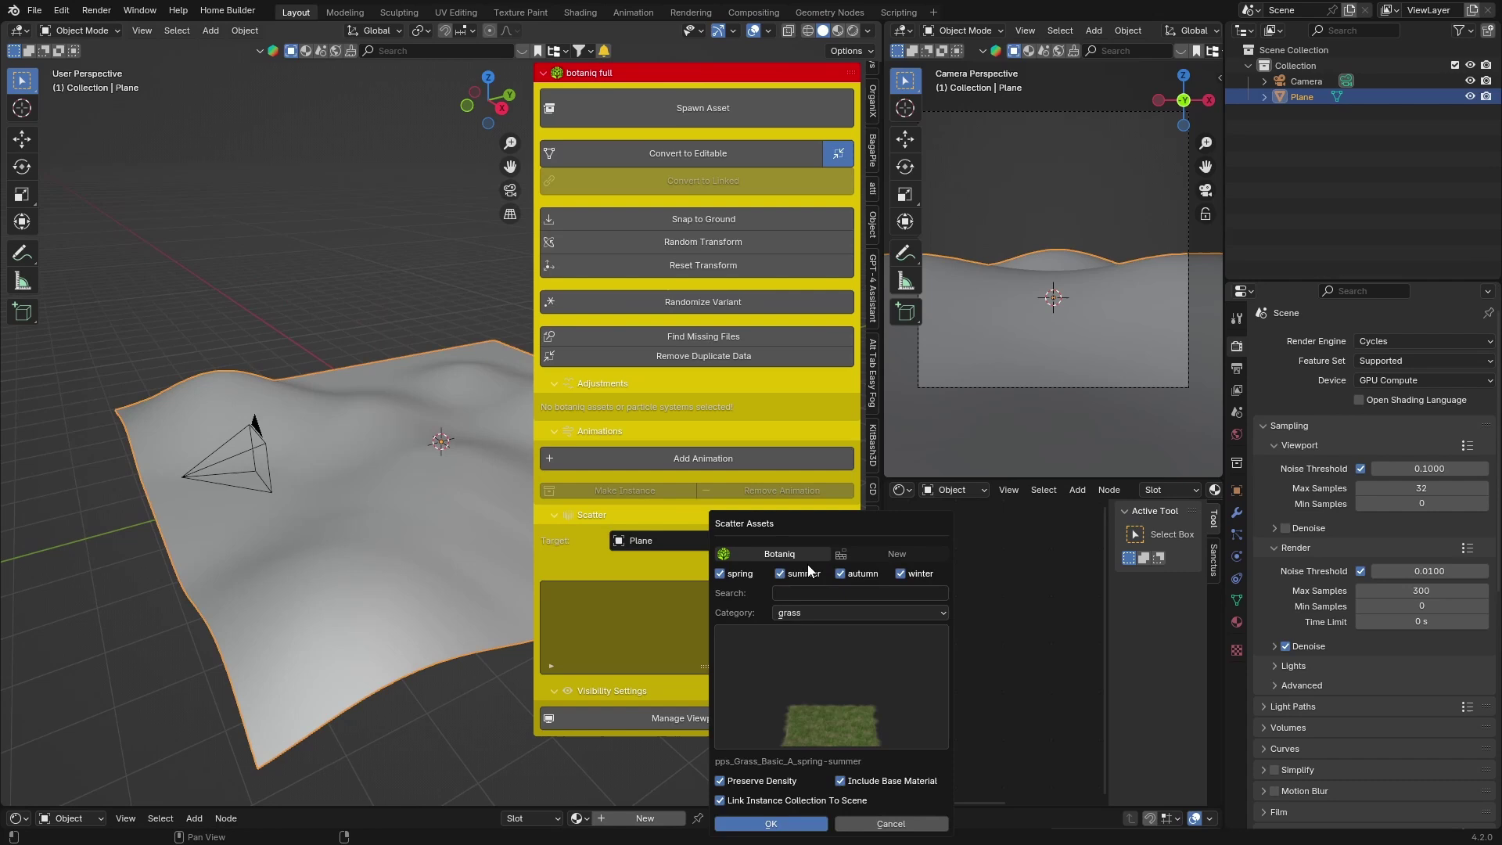
pyautogui.click(812, 728)
pyautogui.click(1396, 470)
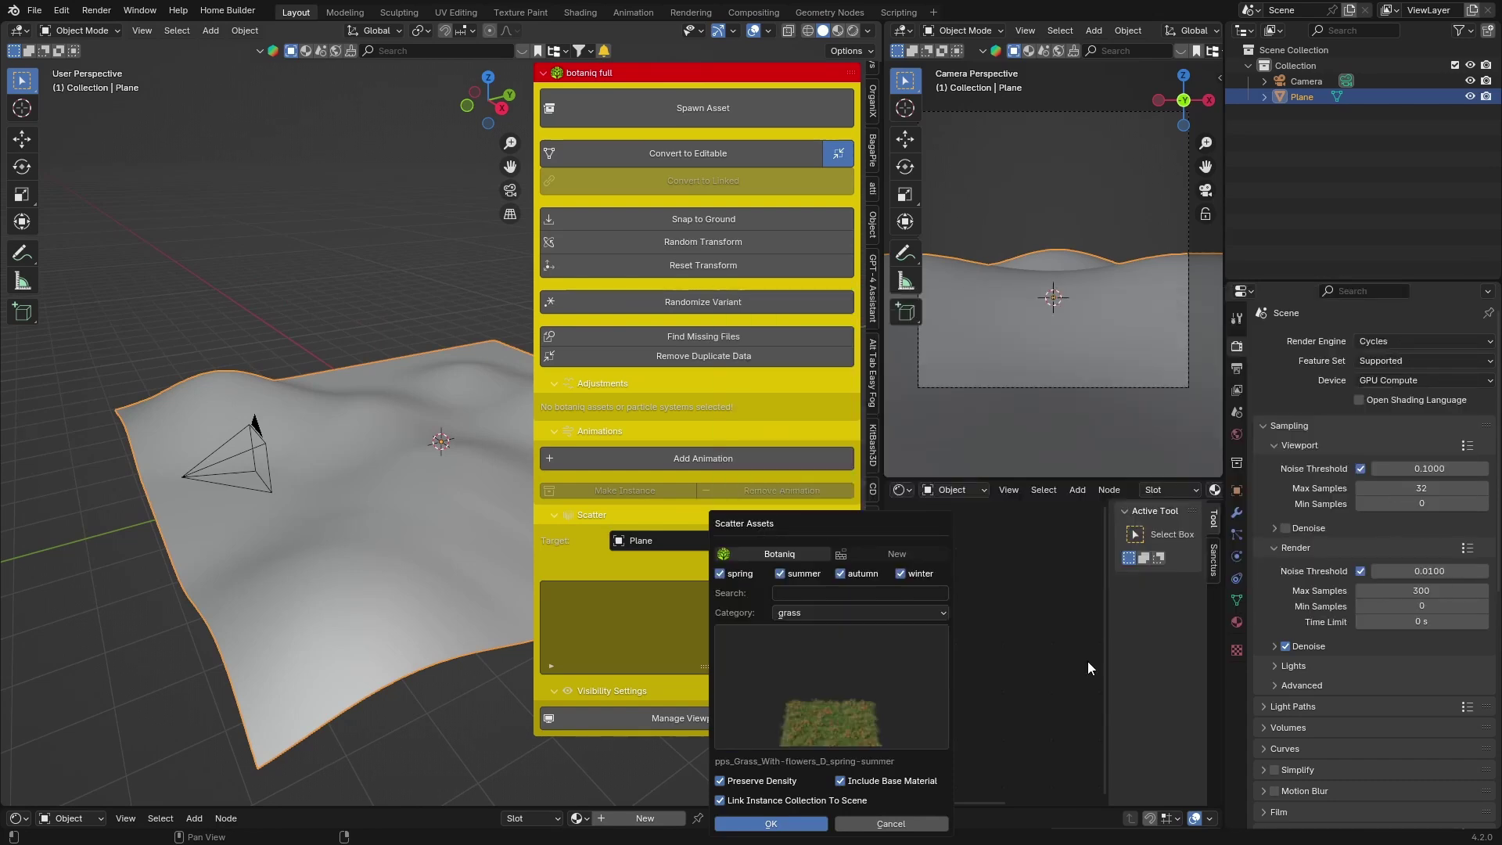
pyautogui.click(769, 824)
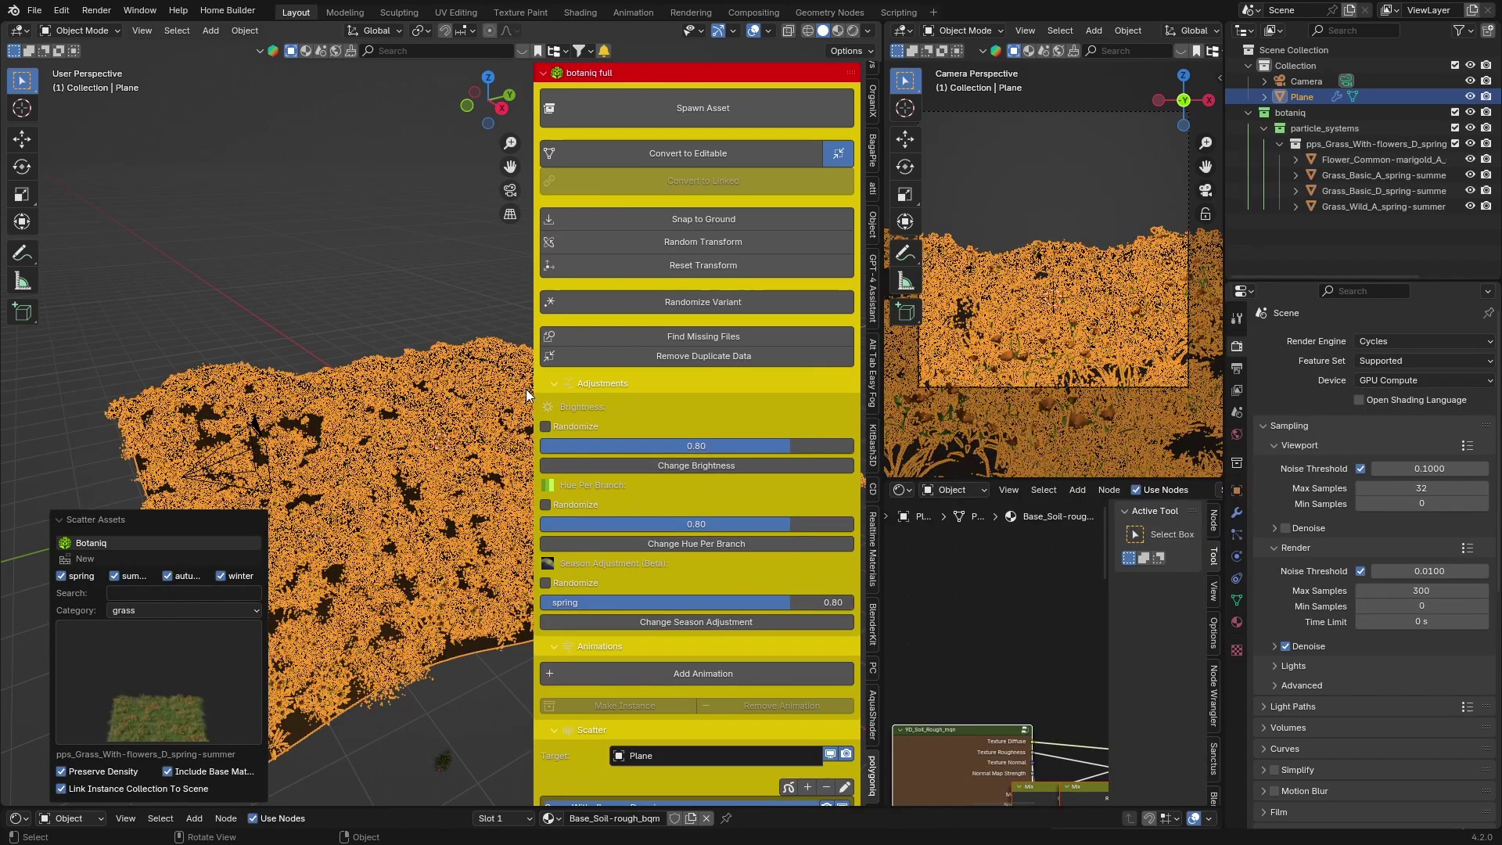
pyautogui.moveTo(532, 388); pyautogui.dragTo(856, 395)
pyautogui.click(723, 296)
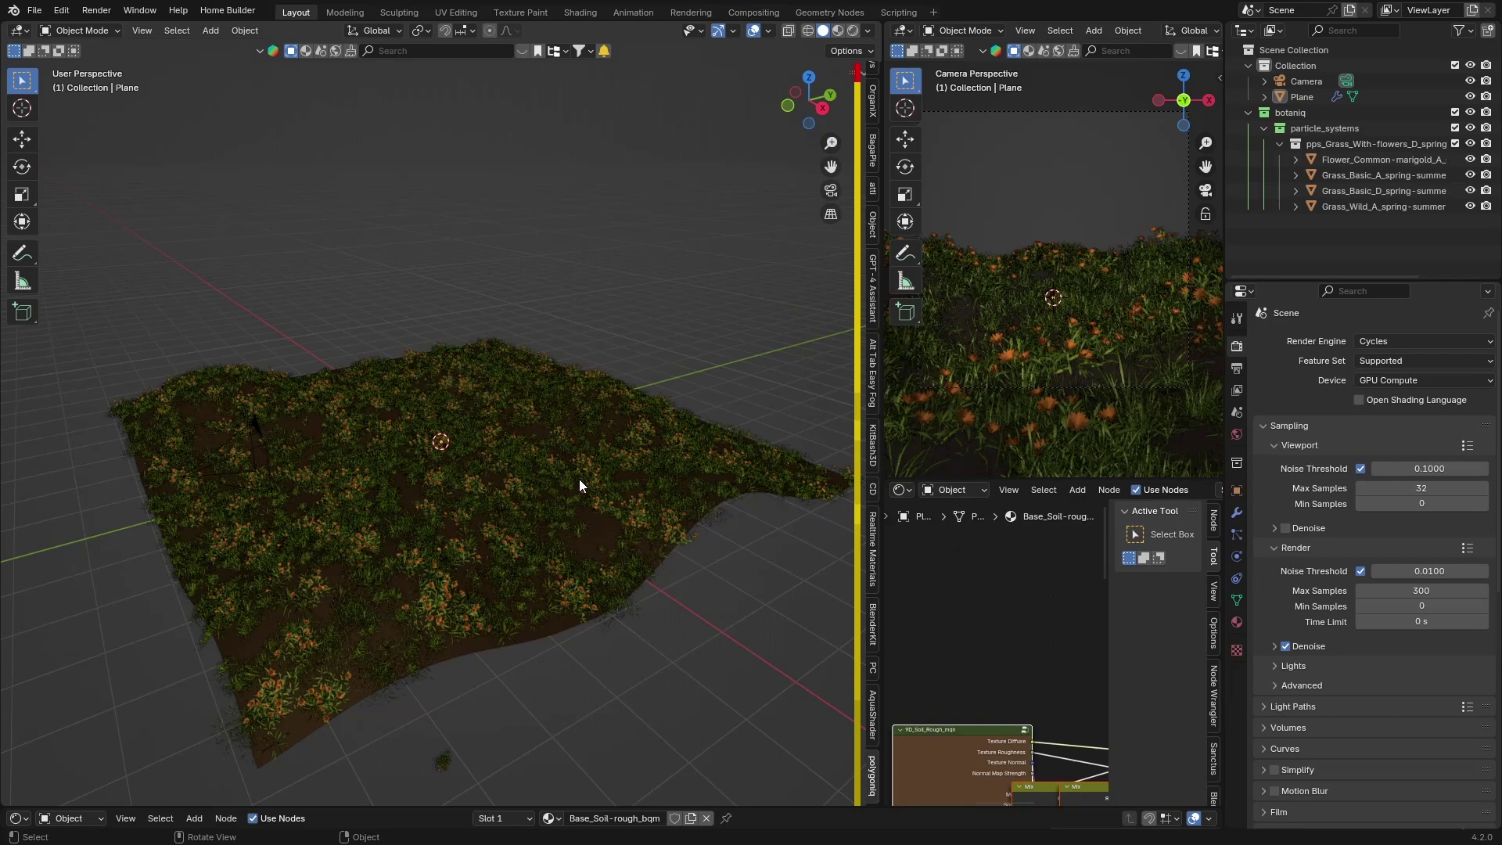
pyautogui.moveTo(579, 479); pyautogui.dragTo(533, 458, button='middle')
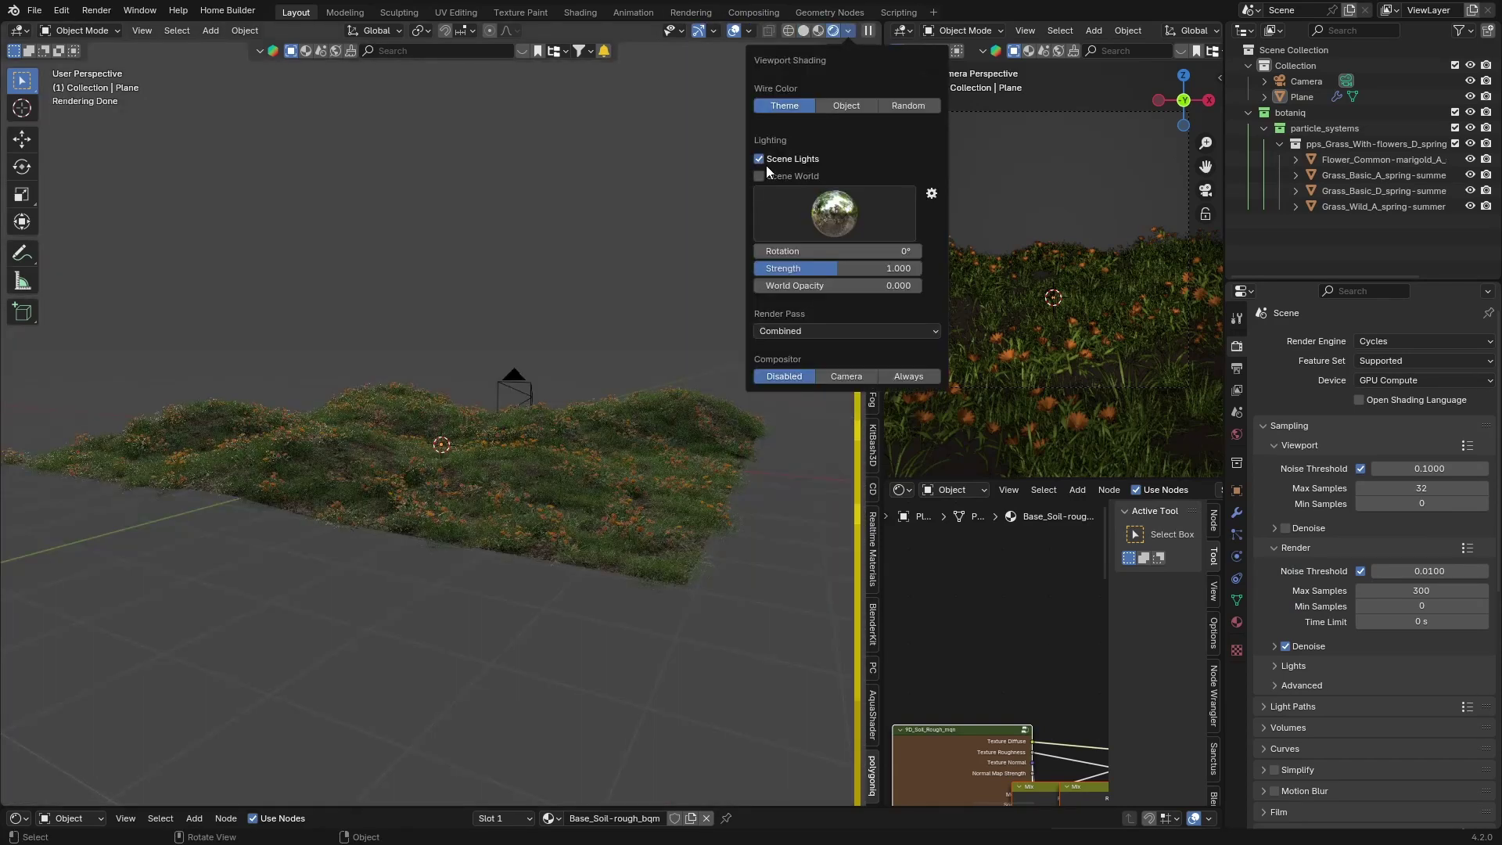
# - Preview the hills in rendered shading and bring up the World Color node menu
pyautogui.click(760, 175)
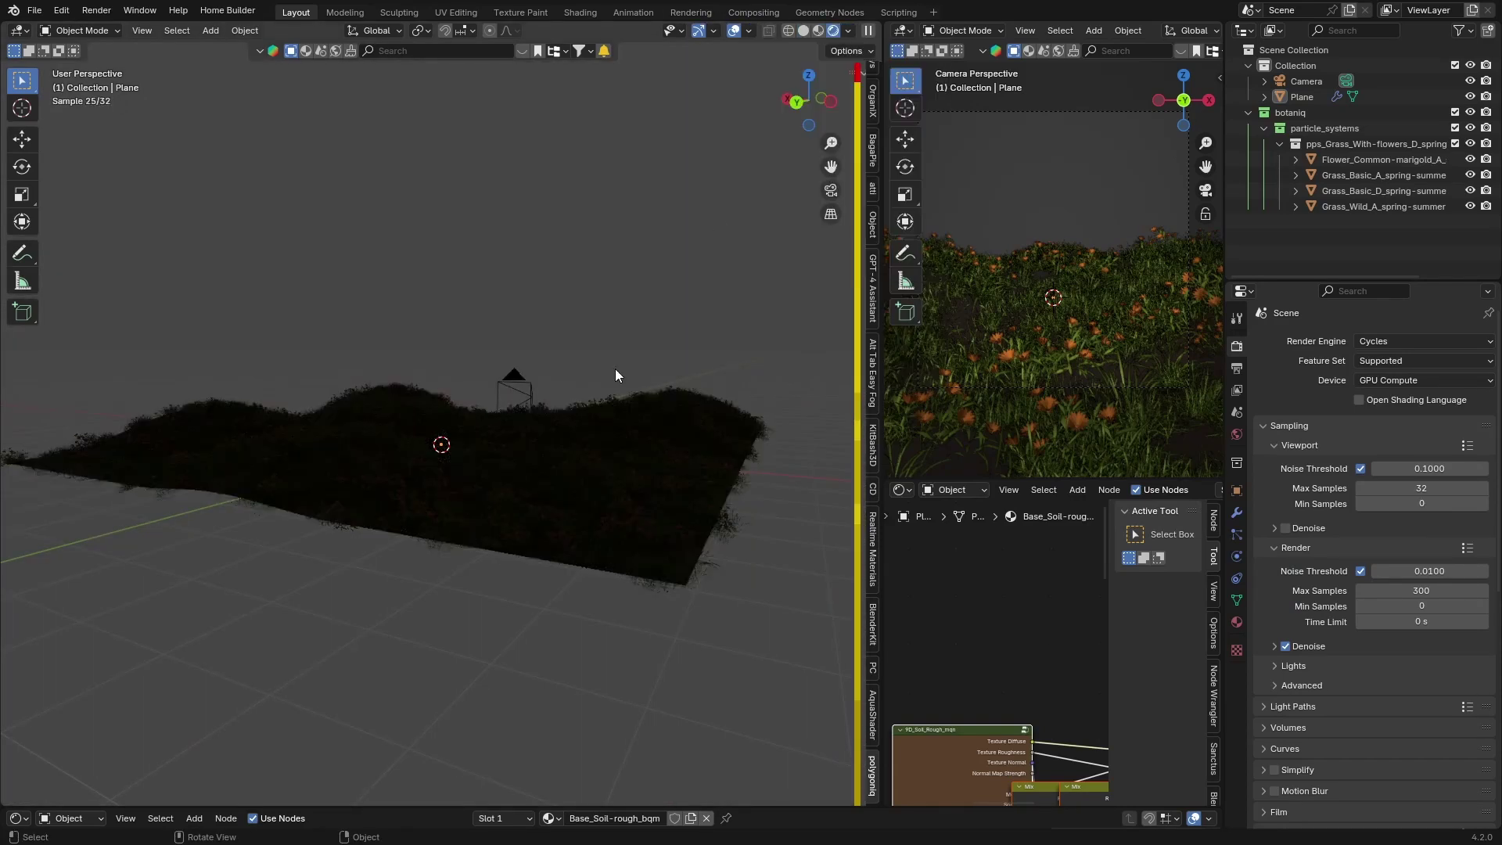
pyautogui.moveTo(489, 513); pyautogui.dragTo(324, 518, button='middle')
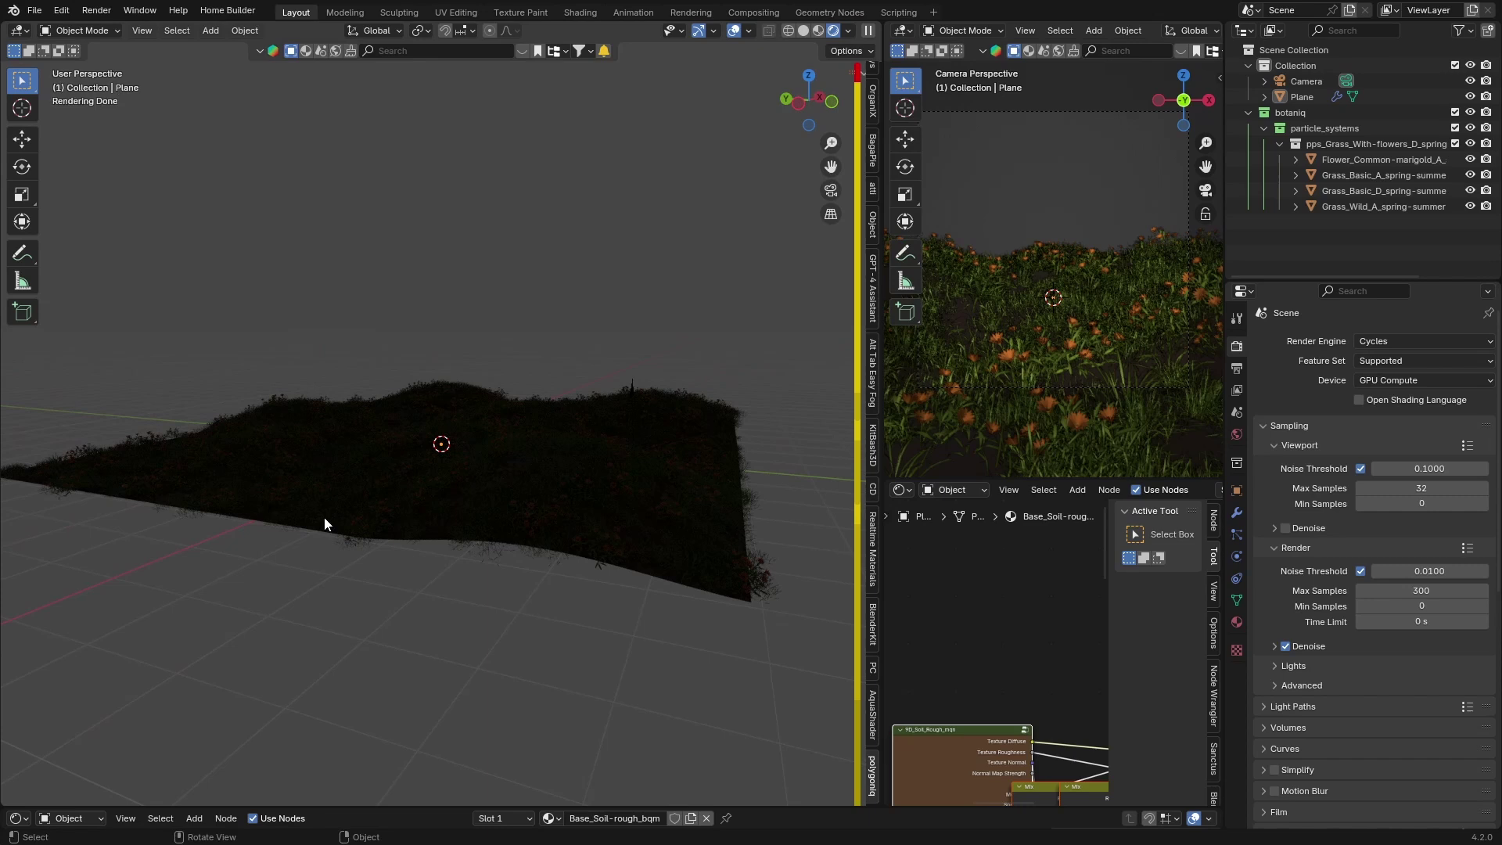
pyautogui.moveTo(419, 489); pyautogui.dragTo(308, 490, button='middle')
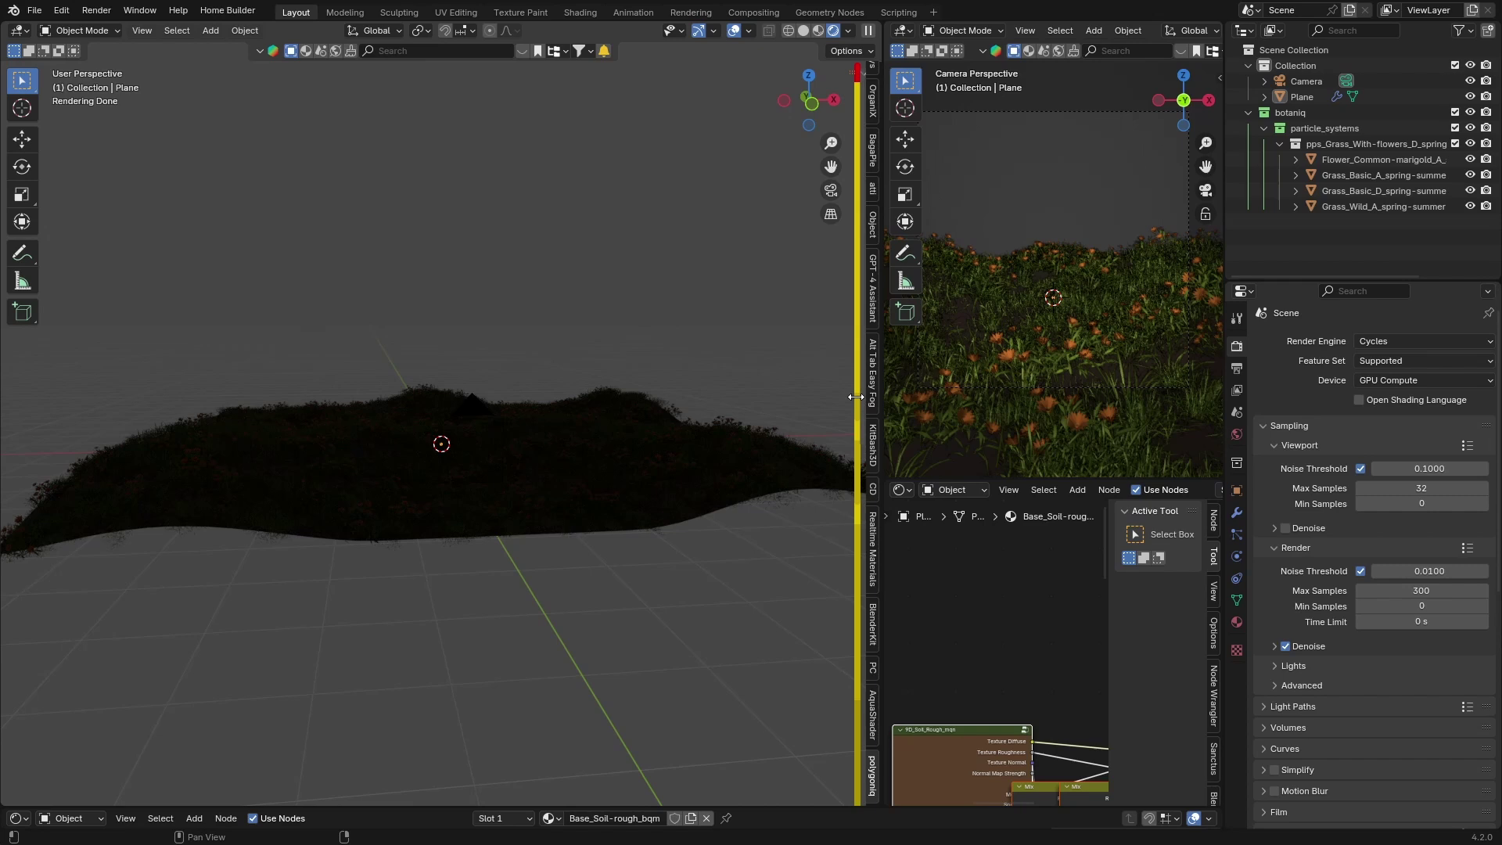
pyautogui.moveTo(852, 397); pyautogui.dragTo(877, 399)
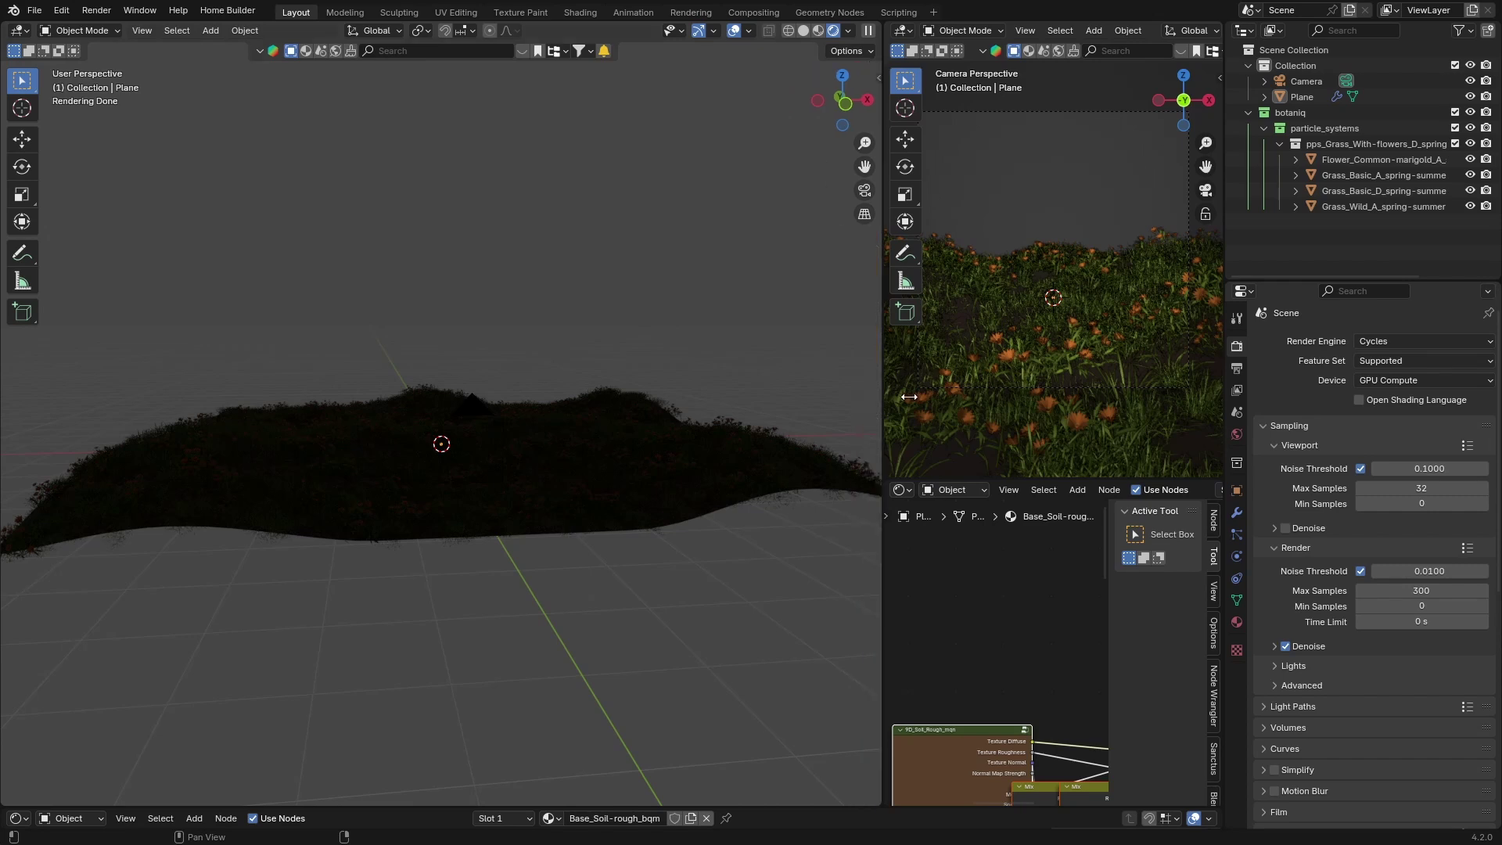
pyautogui.click(1237, 435)
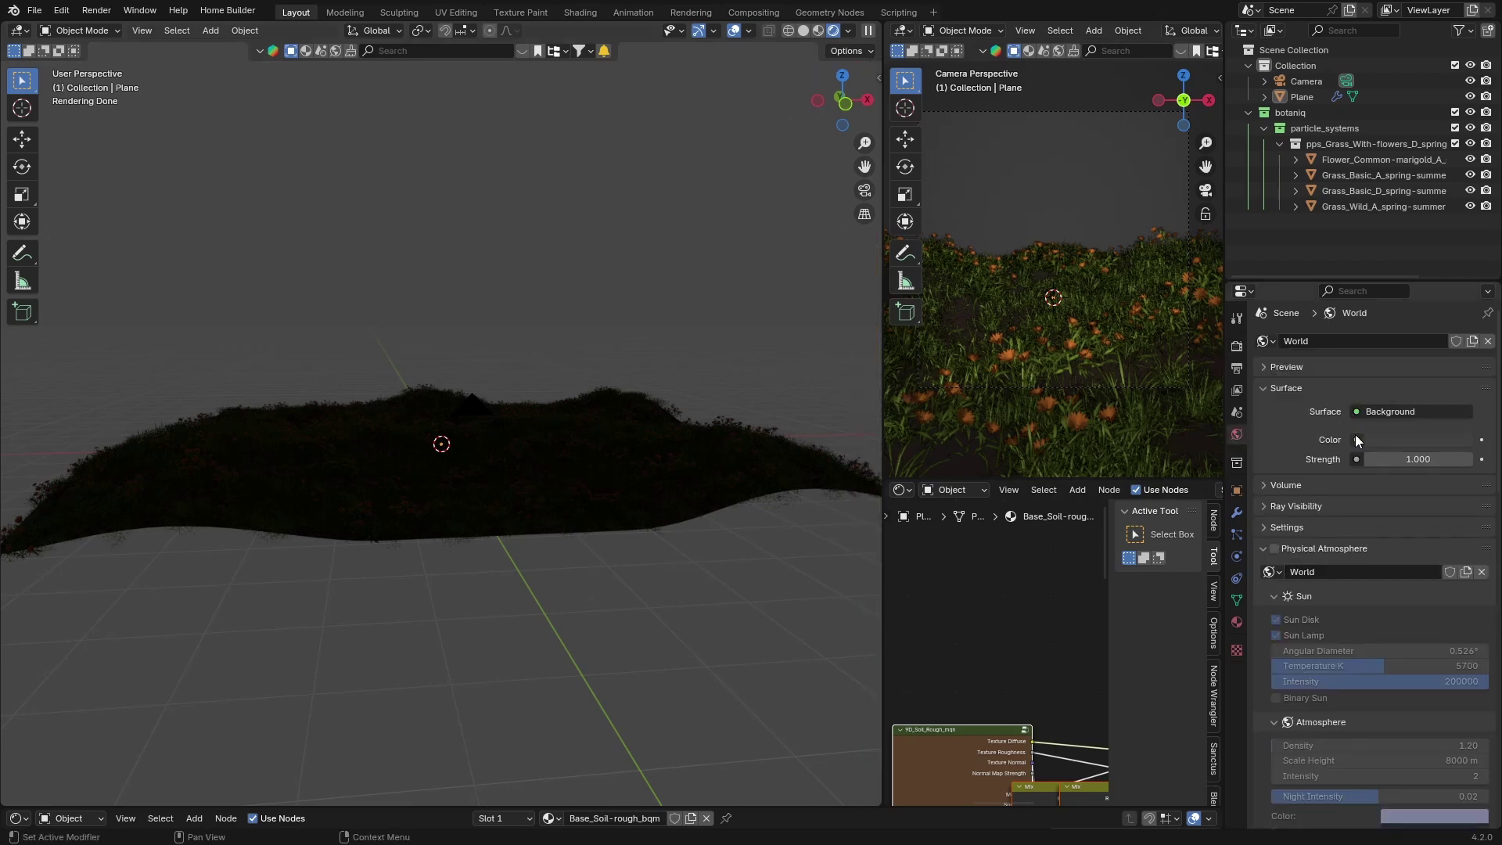
pyautogui.click(1357, 441)
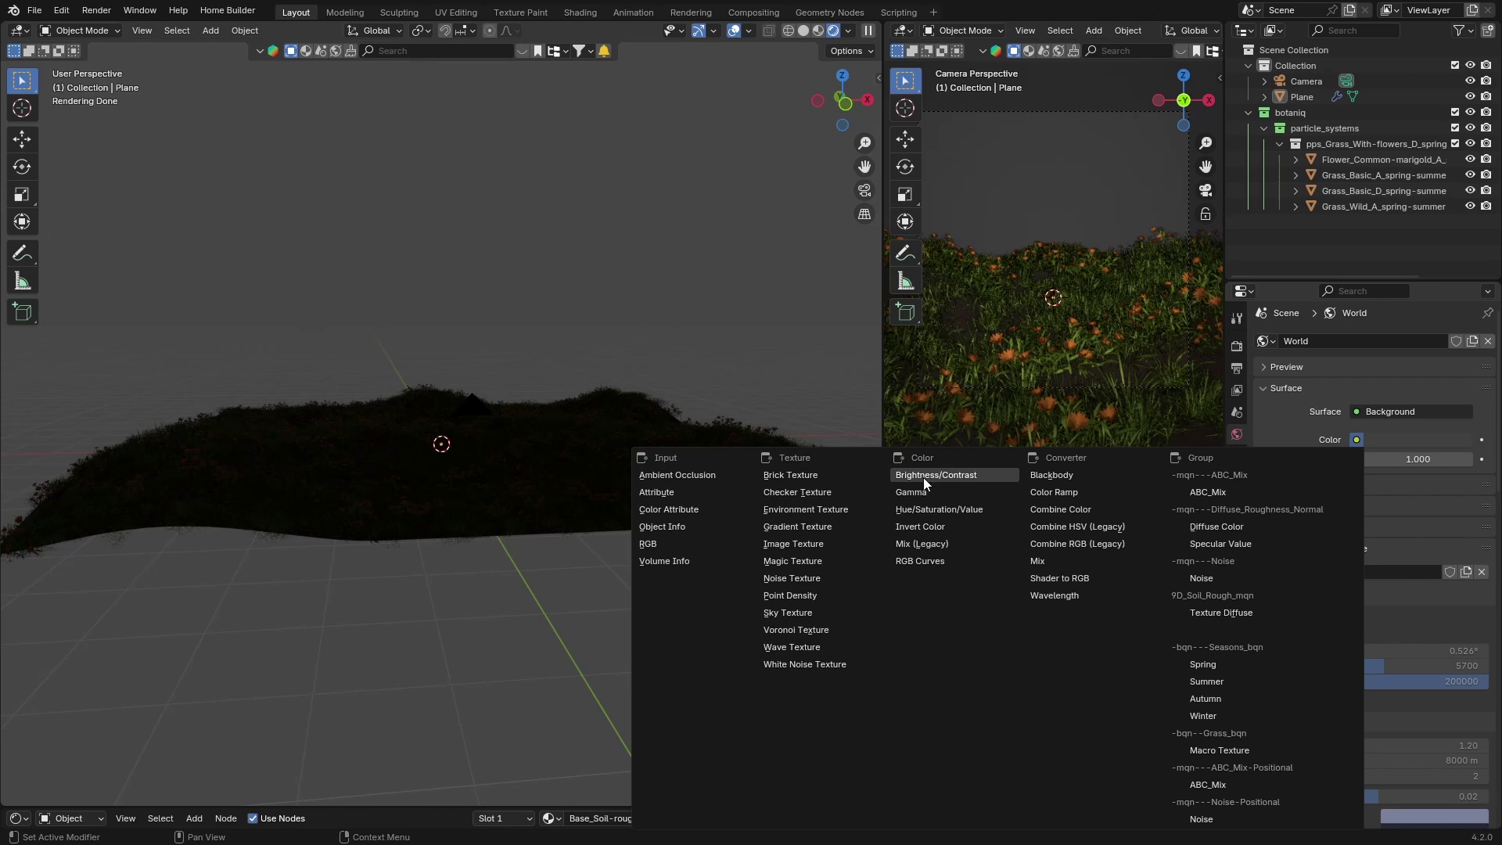
# - Drive the World Color with a Sky Texture, keeping Nishita type and Sun Disc on
pyautogui.click(789, 611)
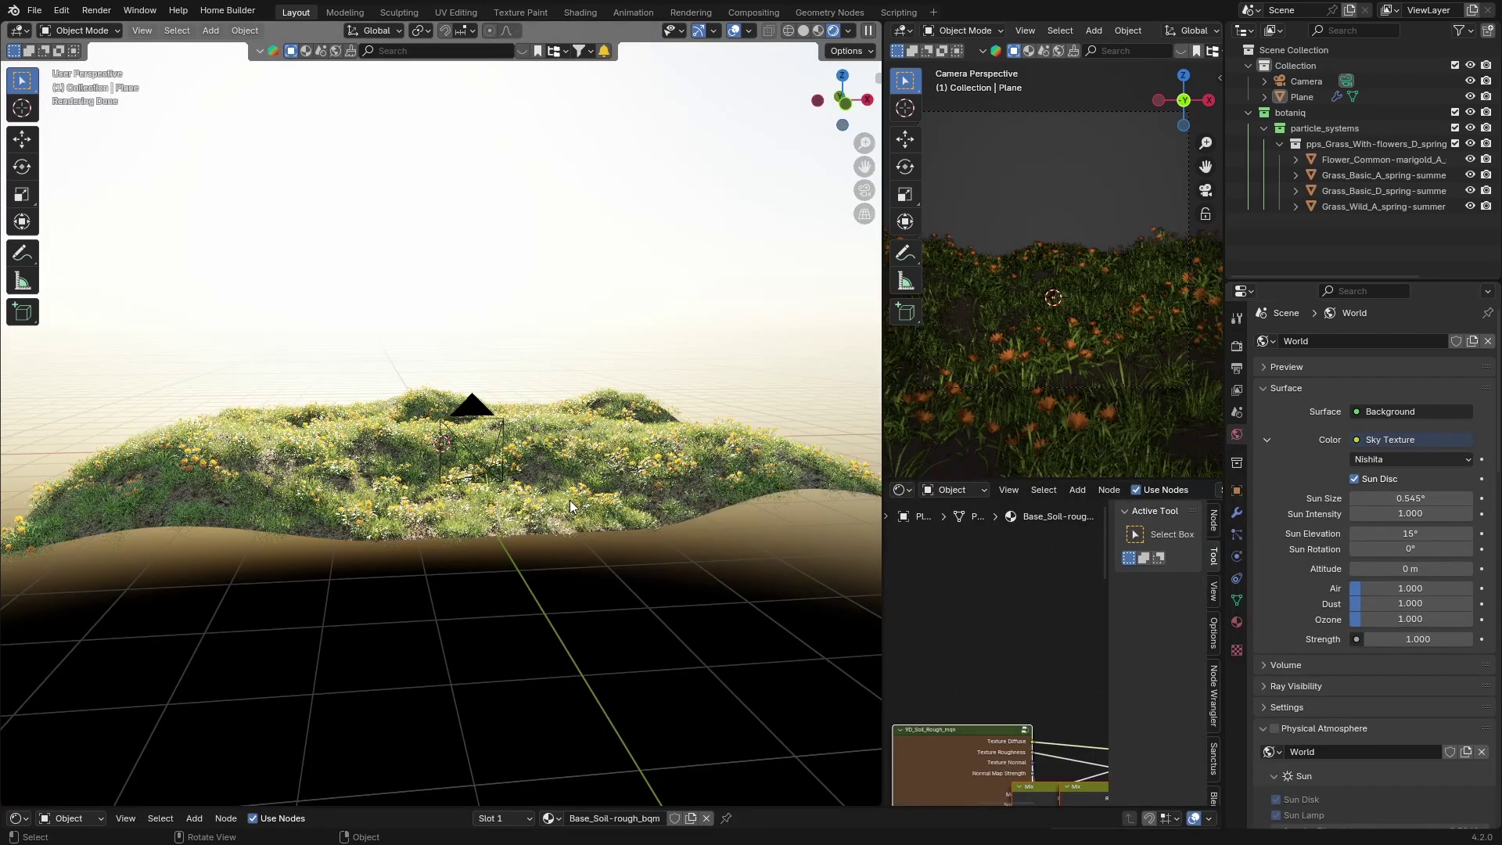
pyautogui.moveTo(570, 500); pyautogui.dragTo(415, 499, button='middle')
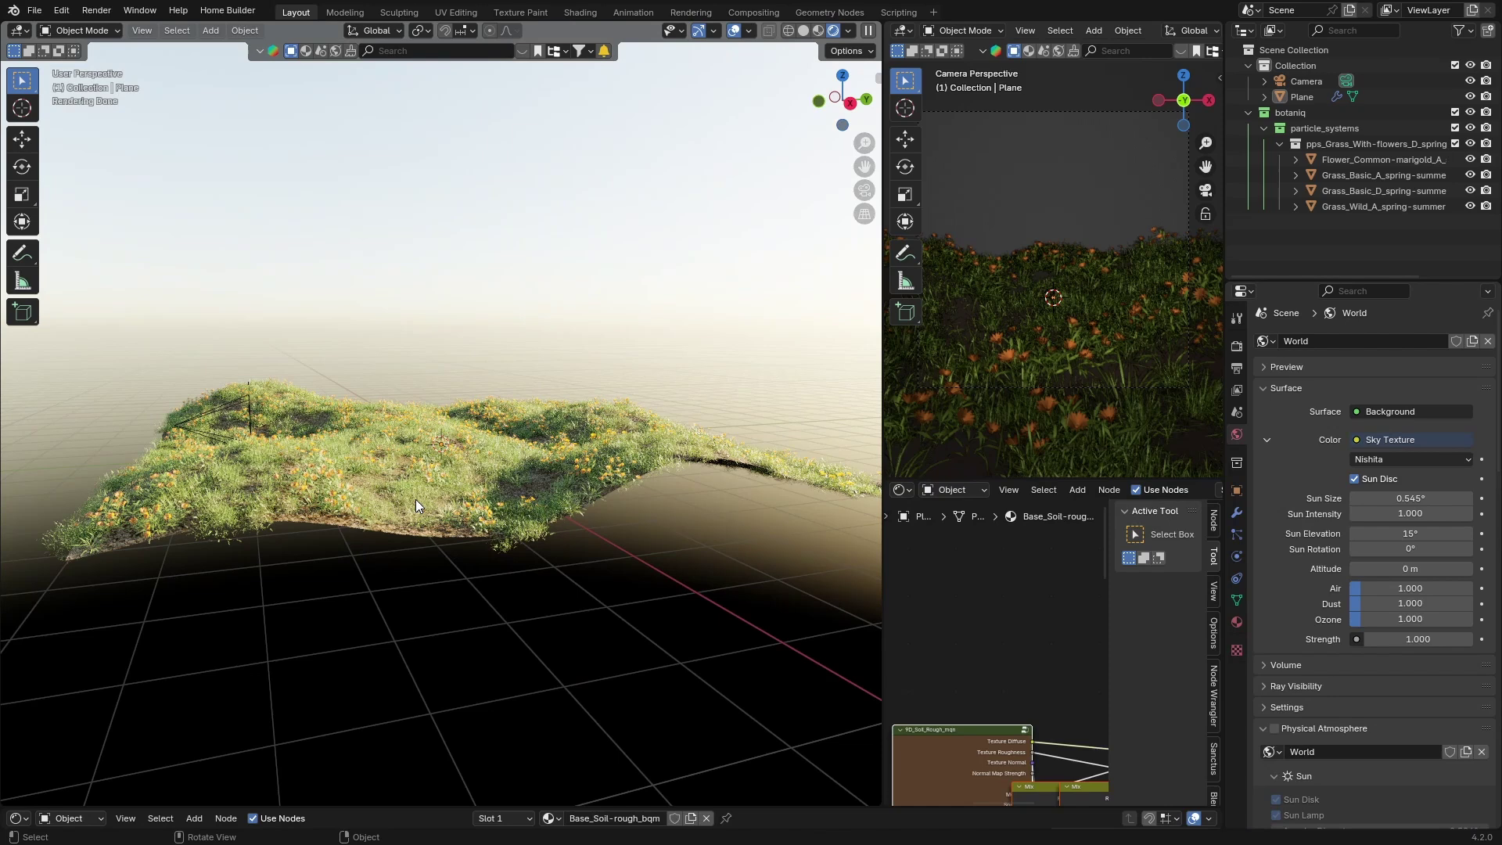
pyautogui.click(1376, 458)
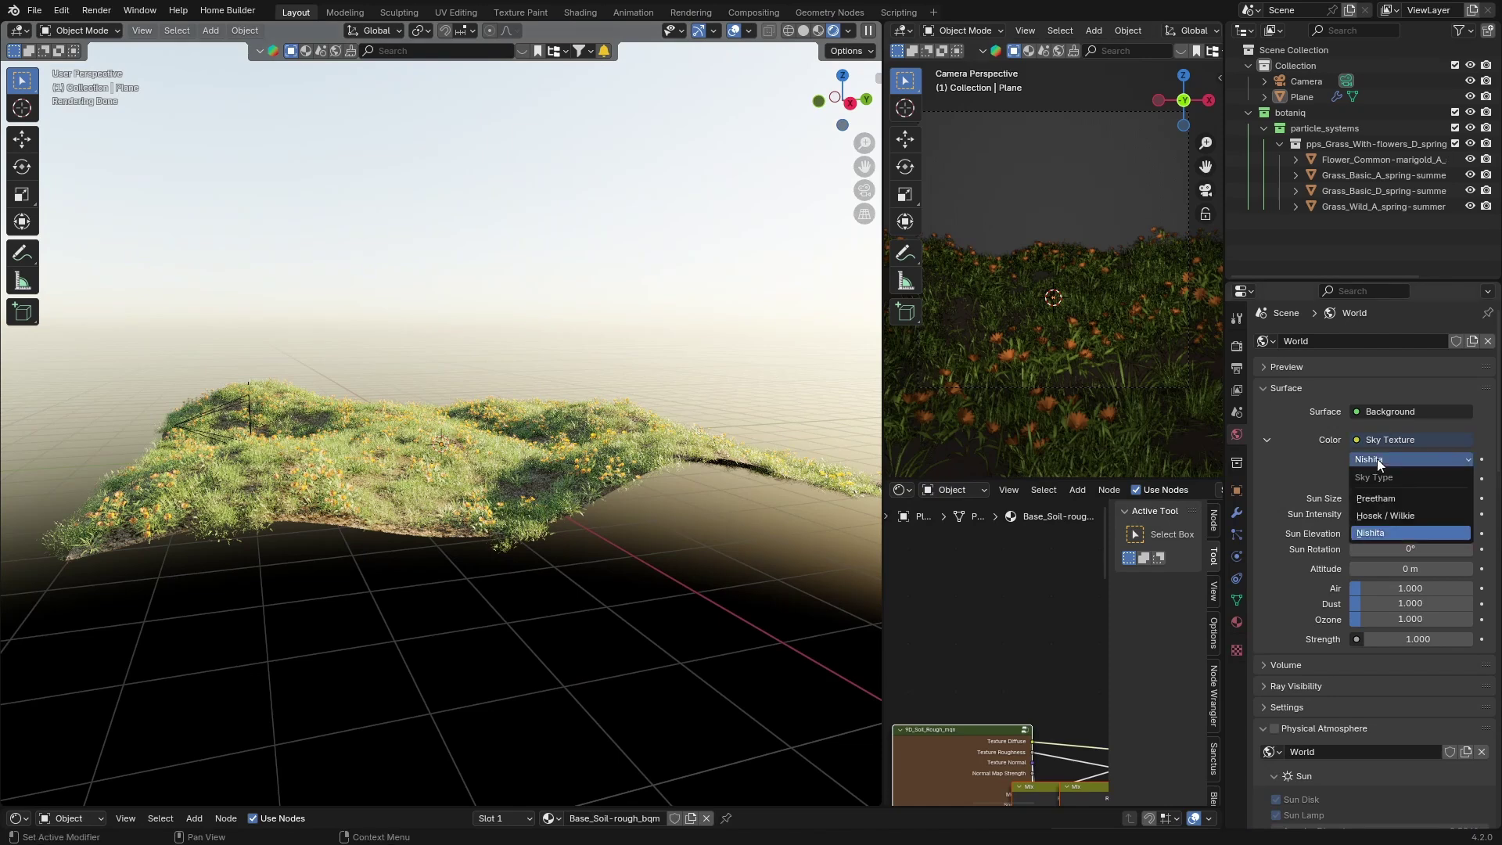
pyautogui.click(1377, 458)
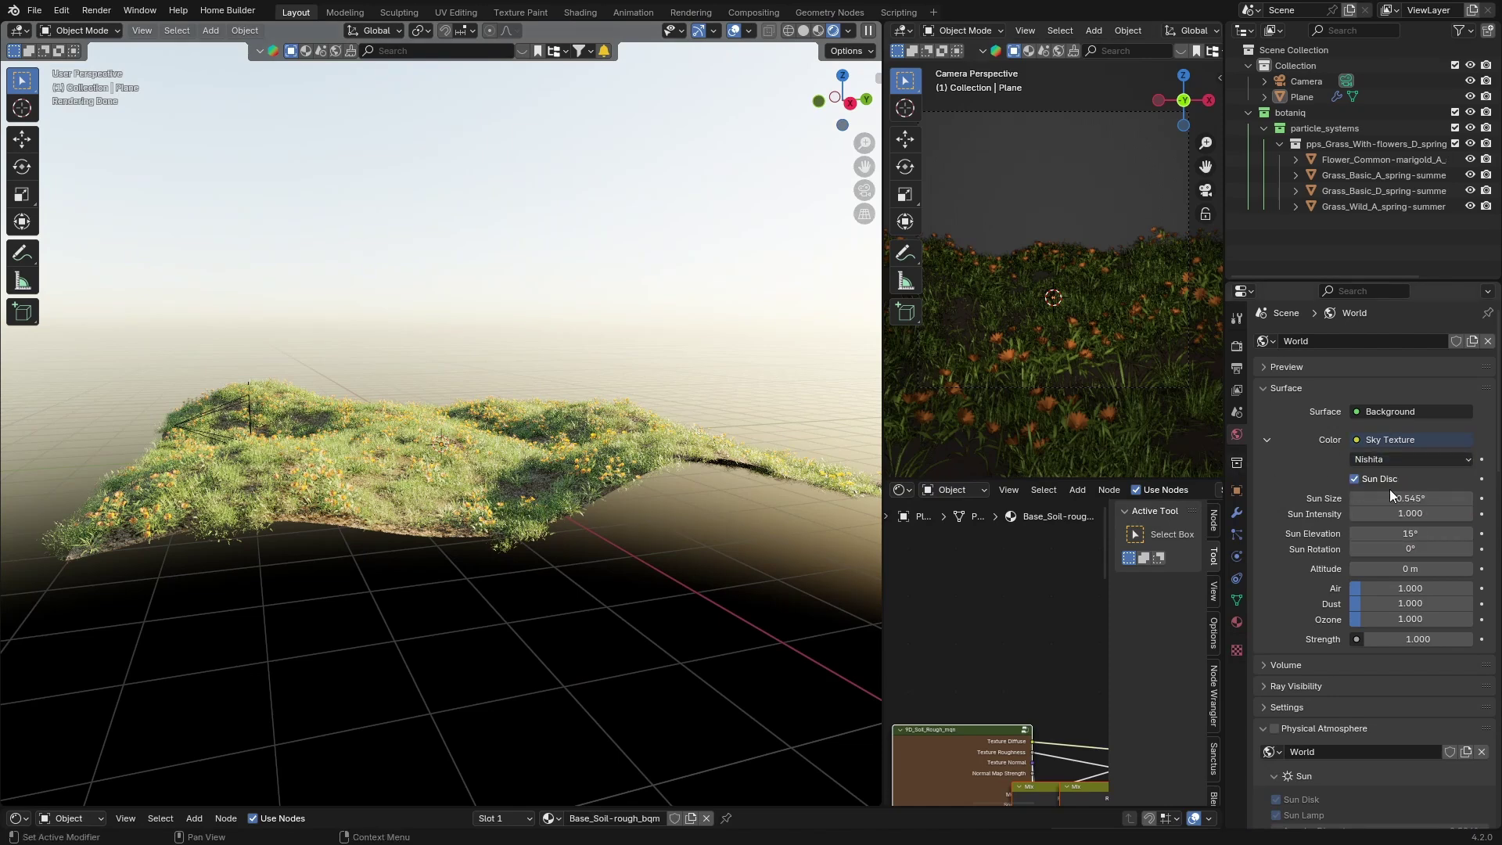
pyautogui.click(1354, 478)
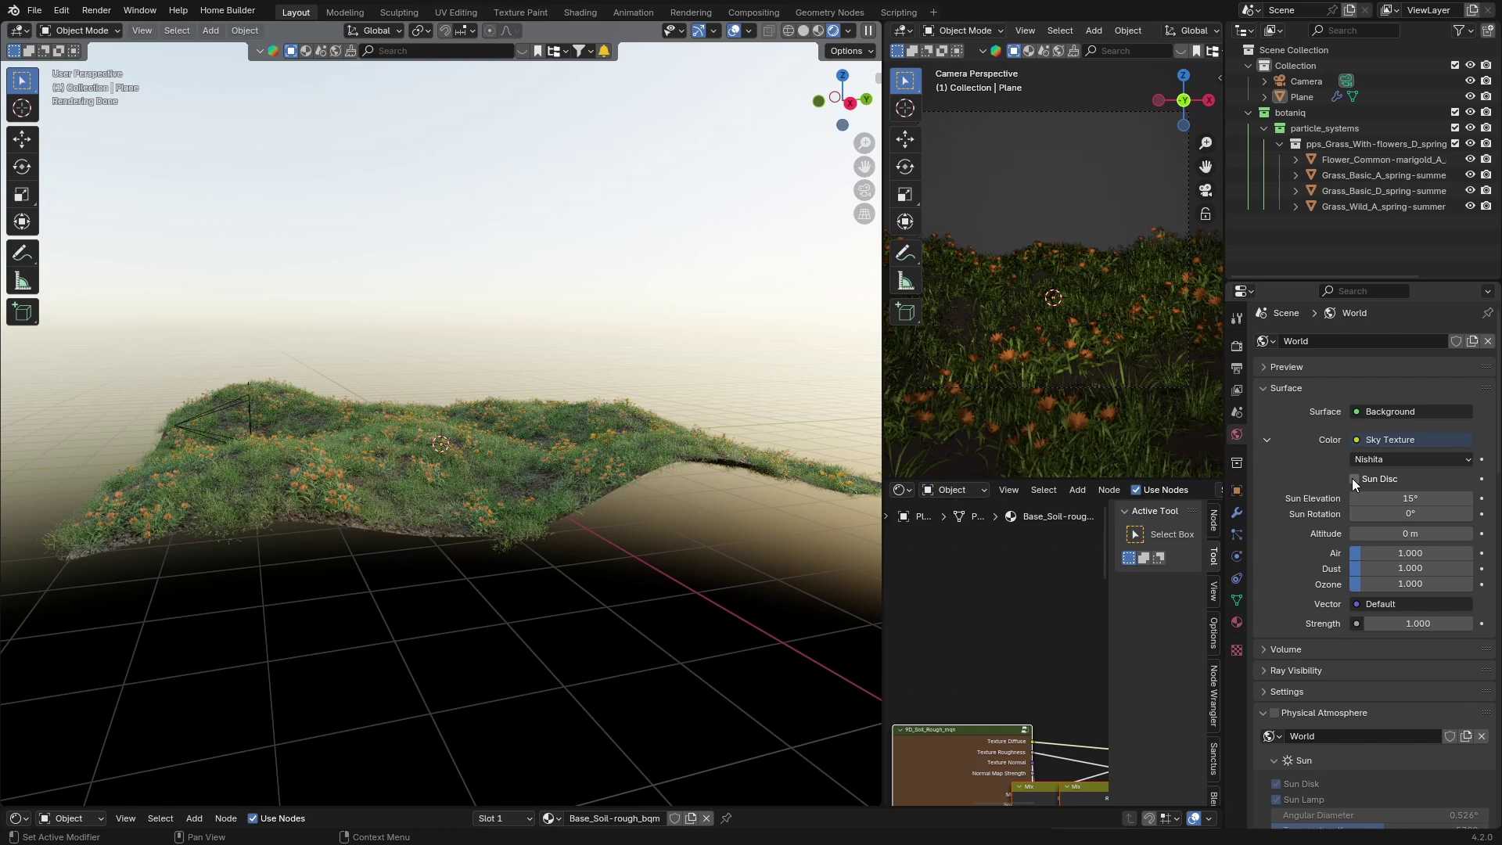
pyautogui.click(1354, 478)
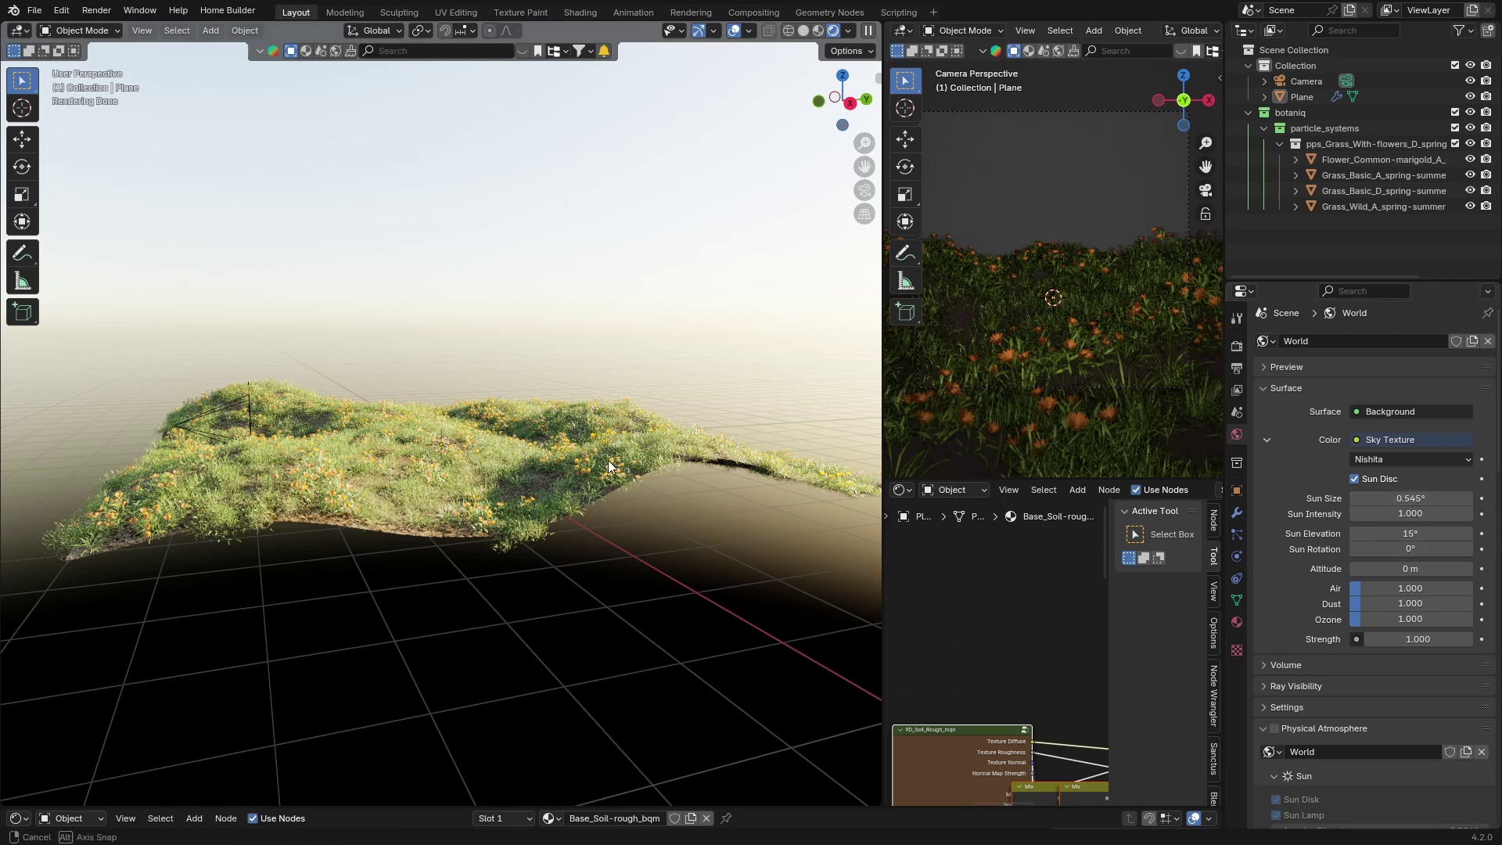
# - Set the Nishita Sun Size to 6.2°
pyautogui.moveTo(618, 470); pyautogui.dragTo(398, 458, button='middle')
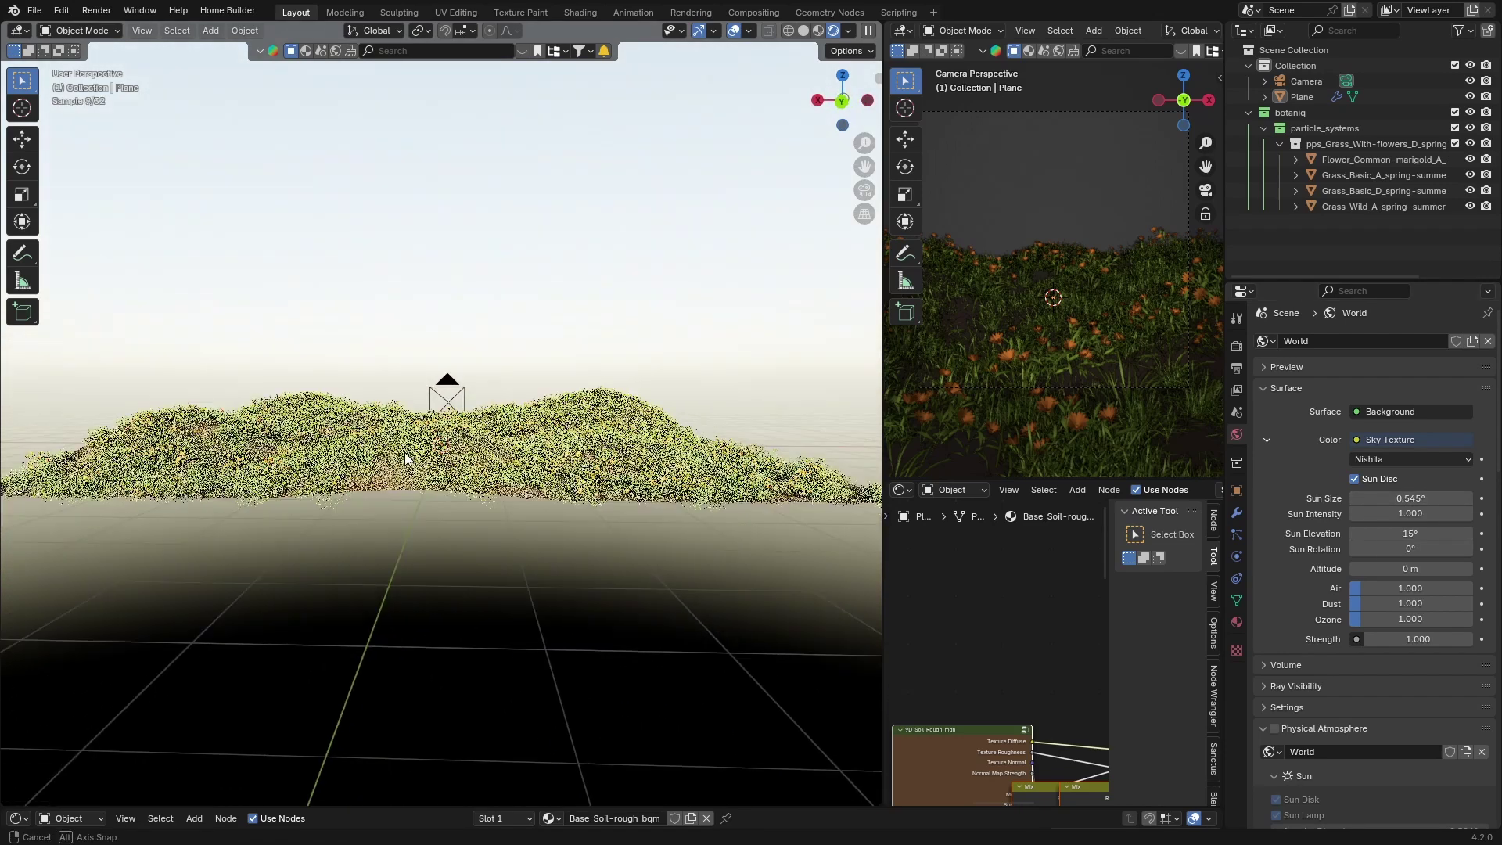
pyautogui.moveTo(1400, 498); pyautogui.dragTo(1361, 498)
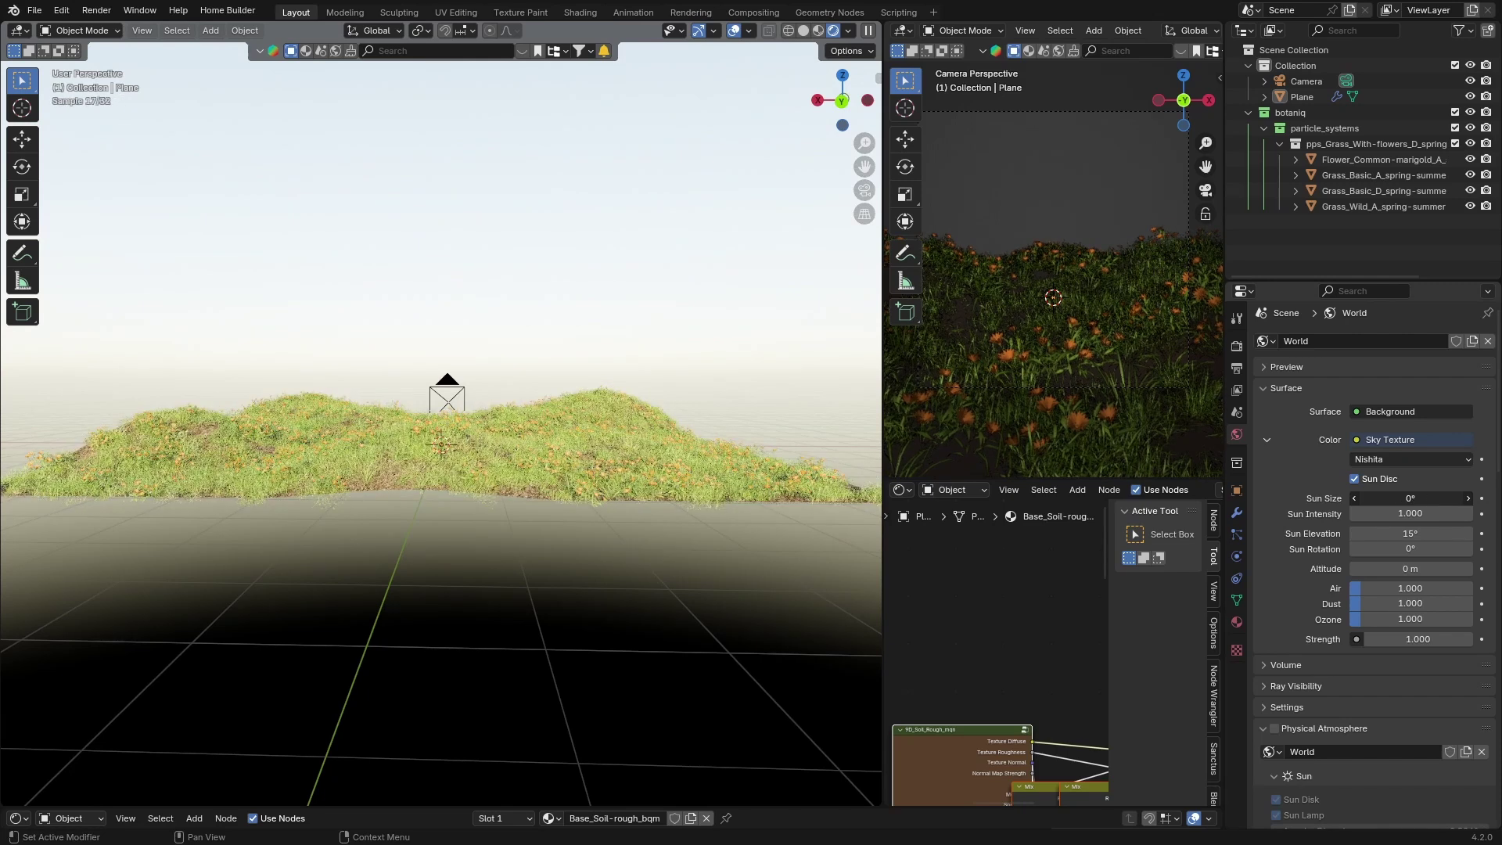
pyautogui.moveTo(1420, 498); pyautogui.dragTo(1467, 498)
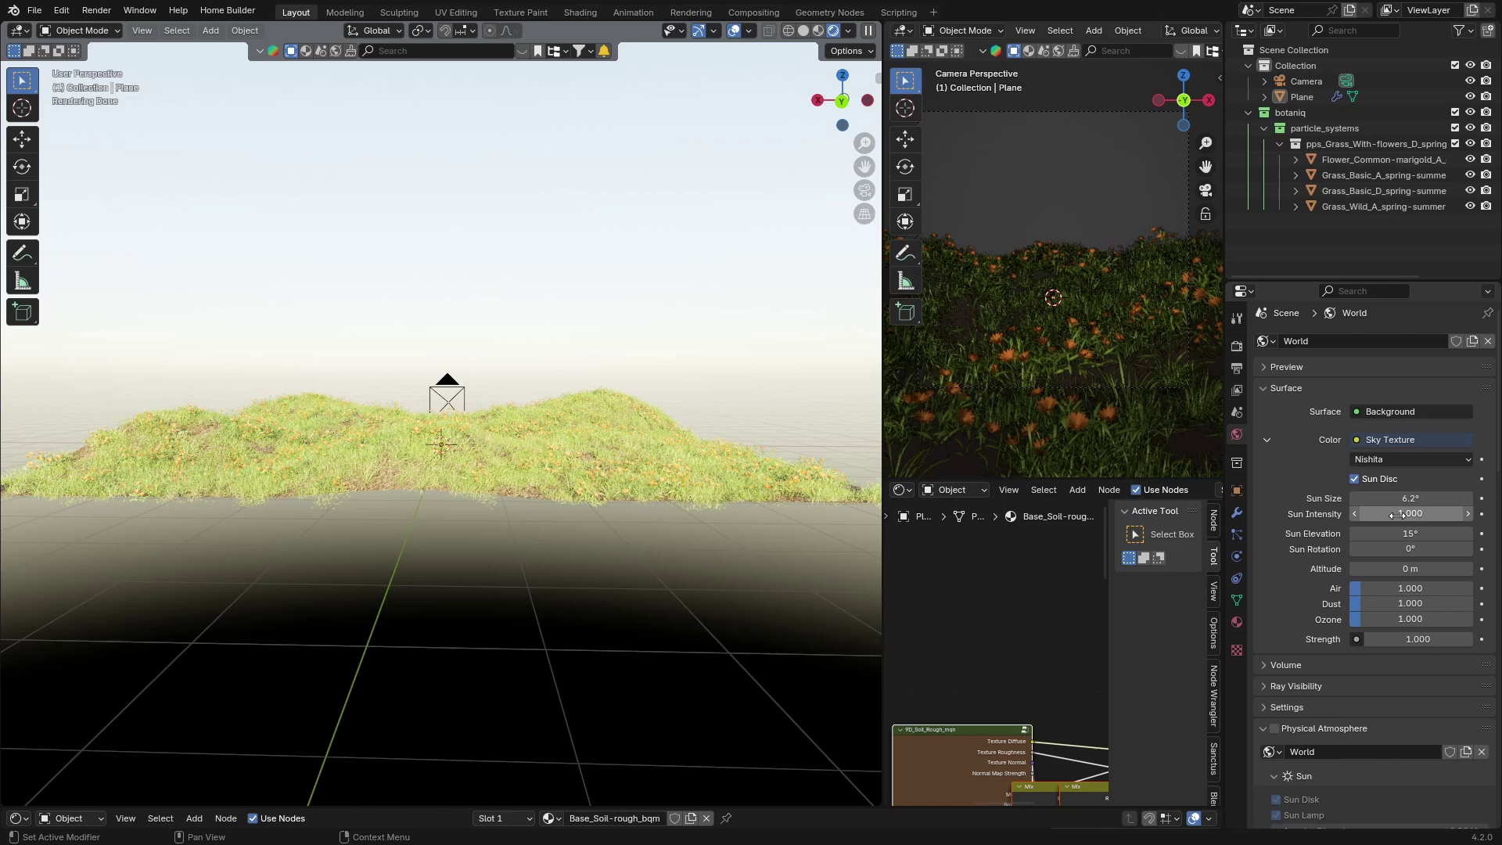
# - Try Sun Intensity values of 0 and 20.5, then settle on 1.000
pyautogui.moveTo(1398, 512); pyautogui.dragTo(1368, 512)
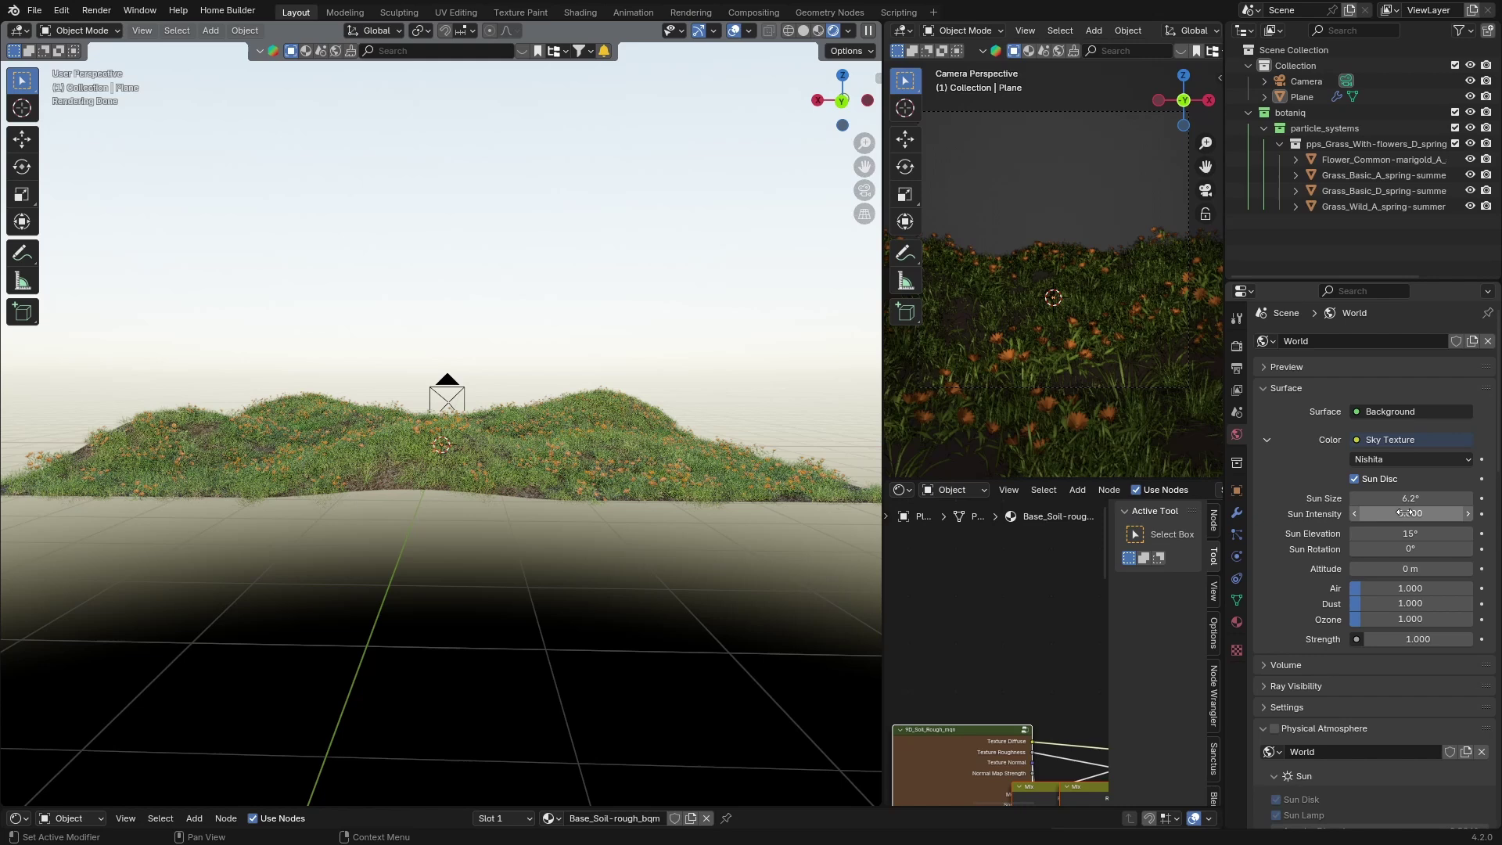
pyautogui.moveTo(1405, 512); pyautogui.dragTo(1439, 513)
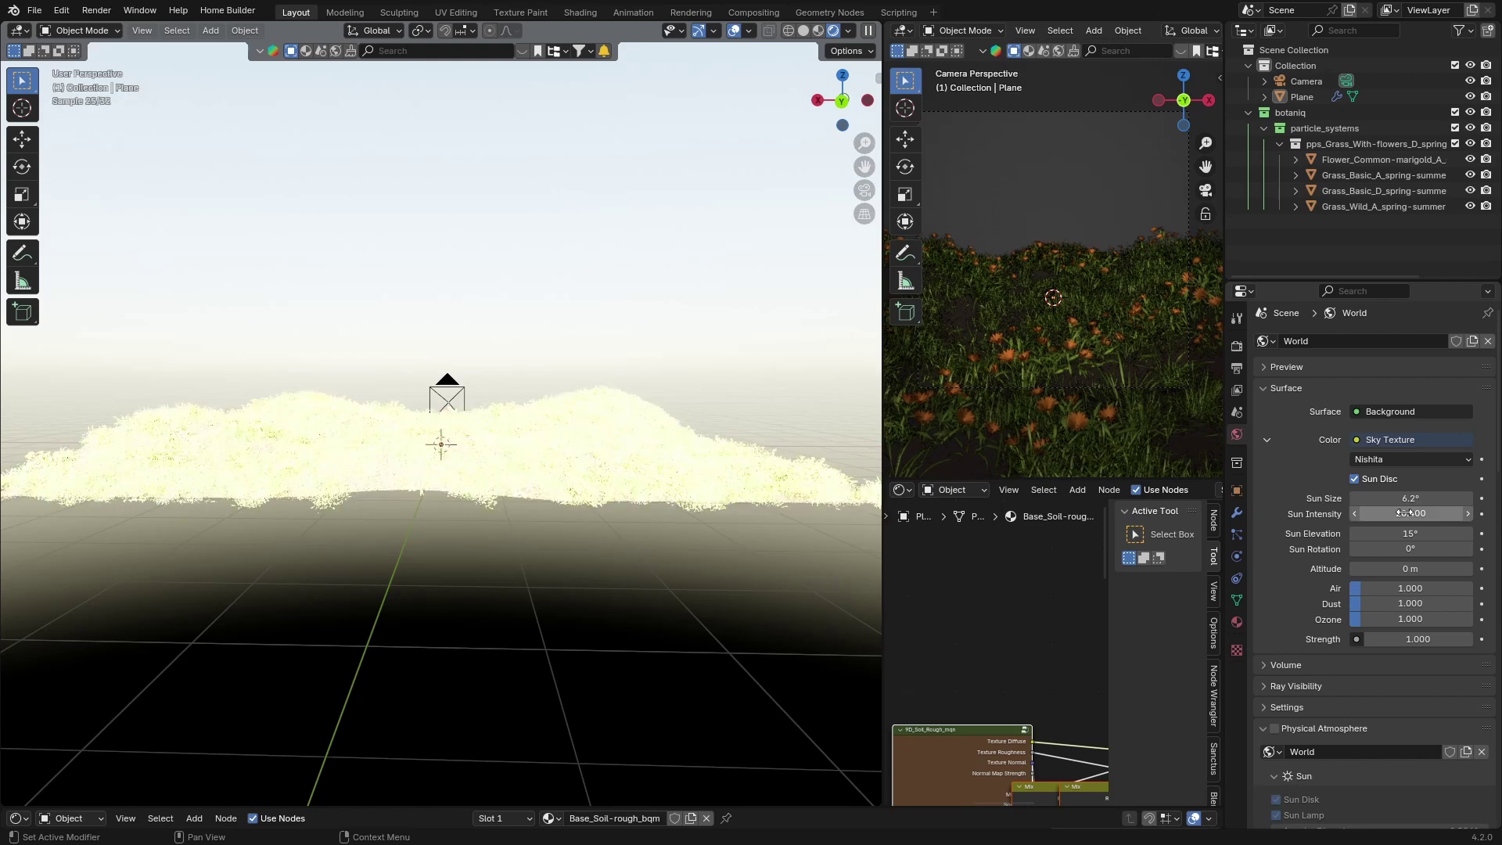
pyautogui.click(1405, 512)
pyautogui.click(1402, 513)
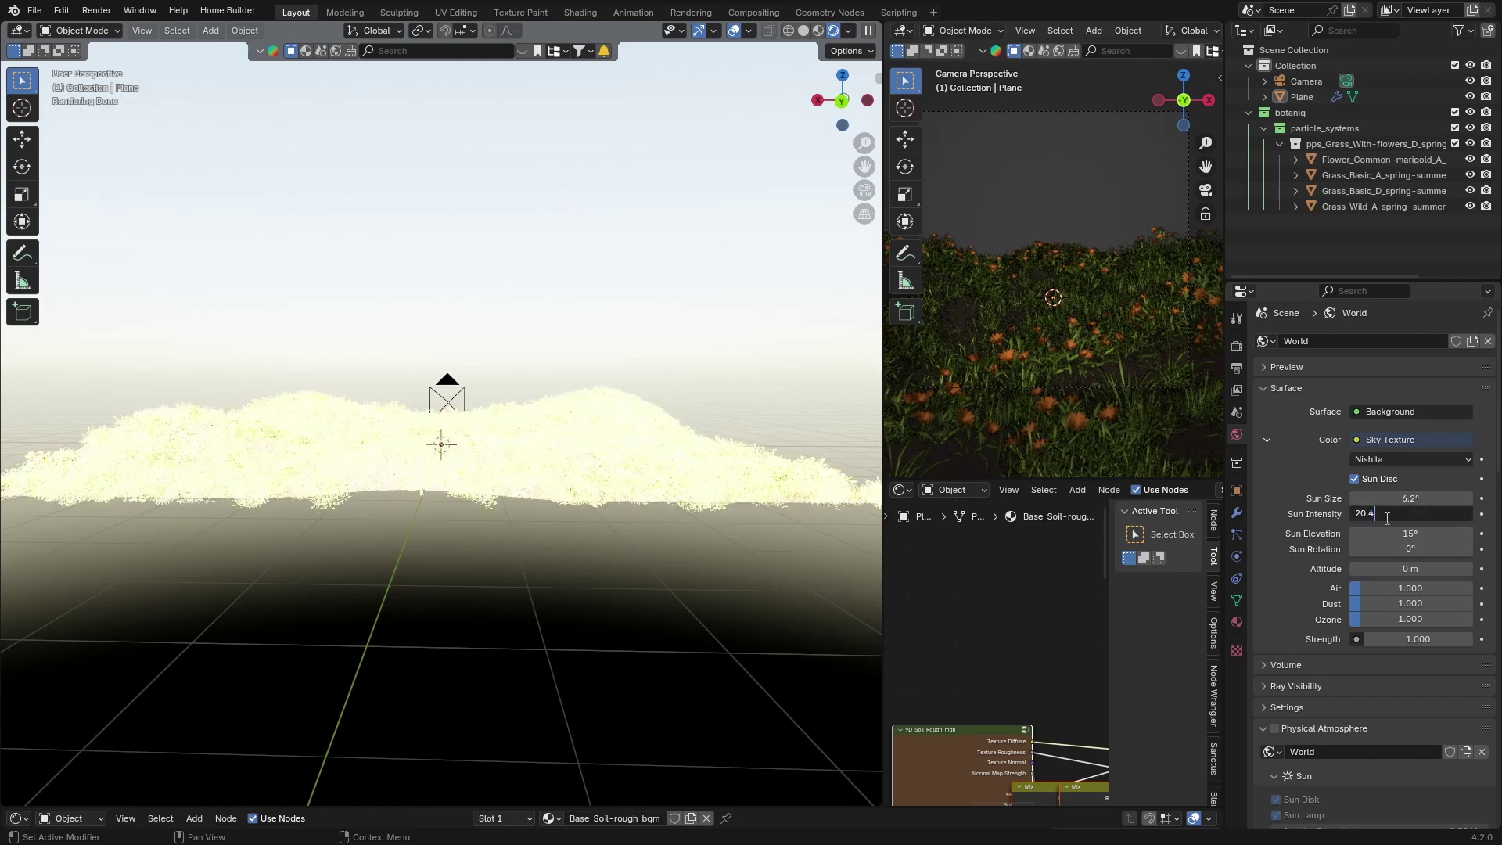
pyautogui.write('5')
pyautogui.press('Return')
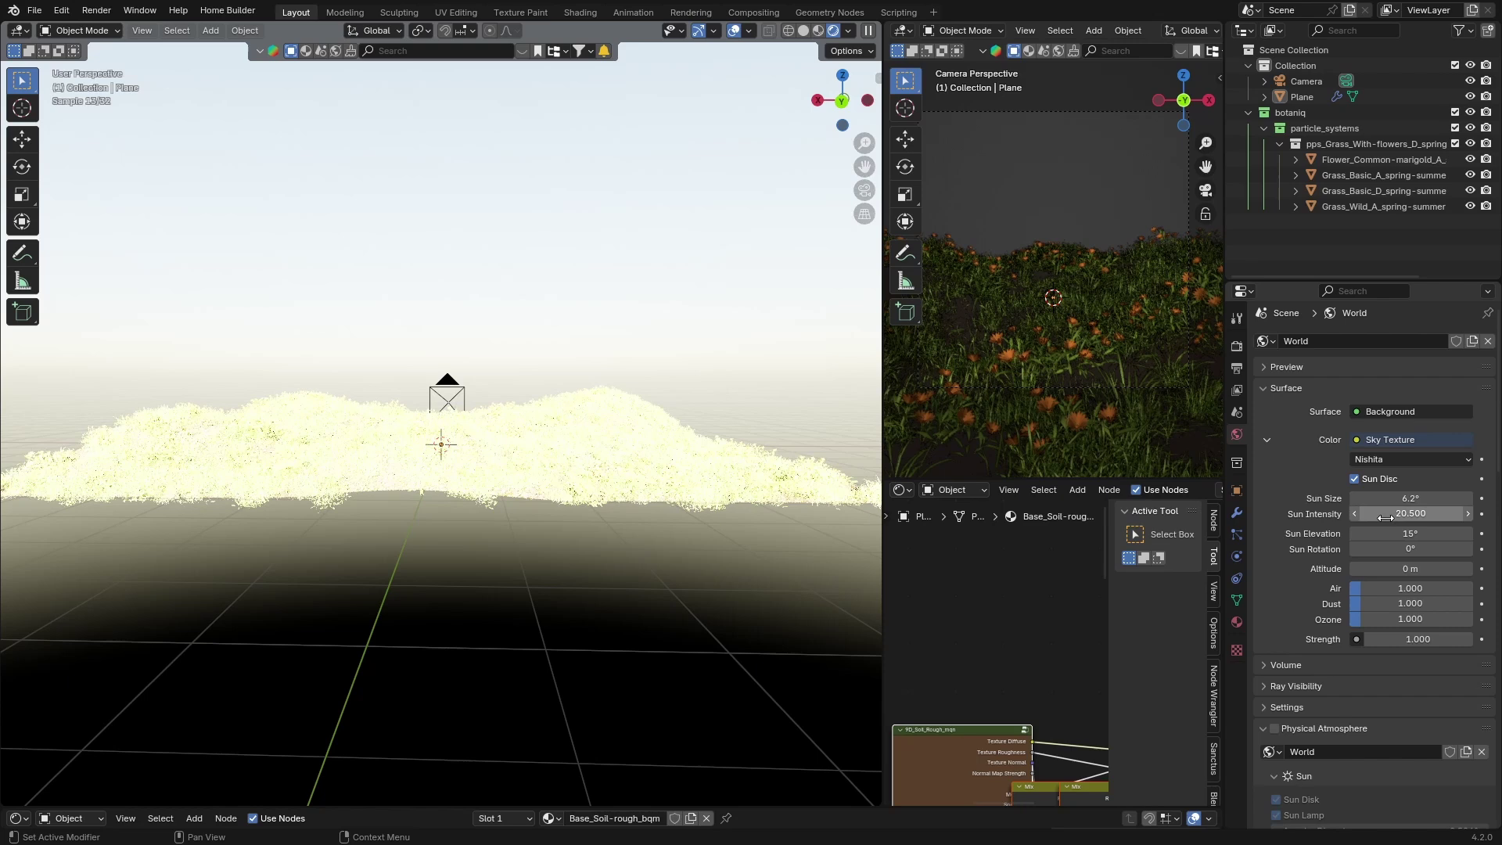
pyautogui.click(1387, 516)
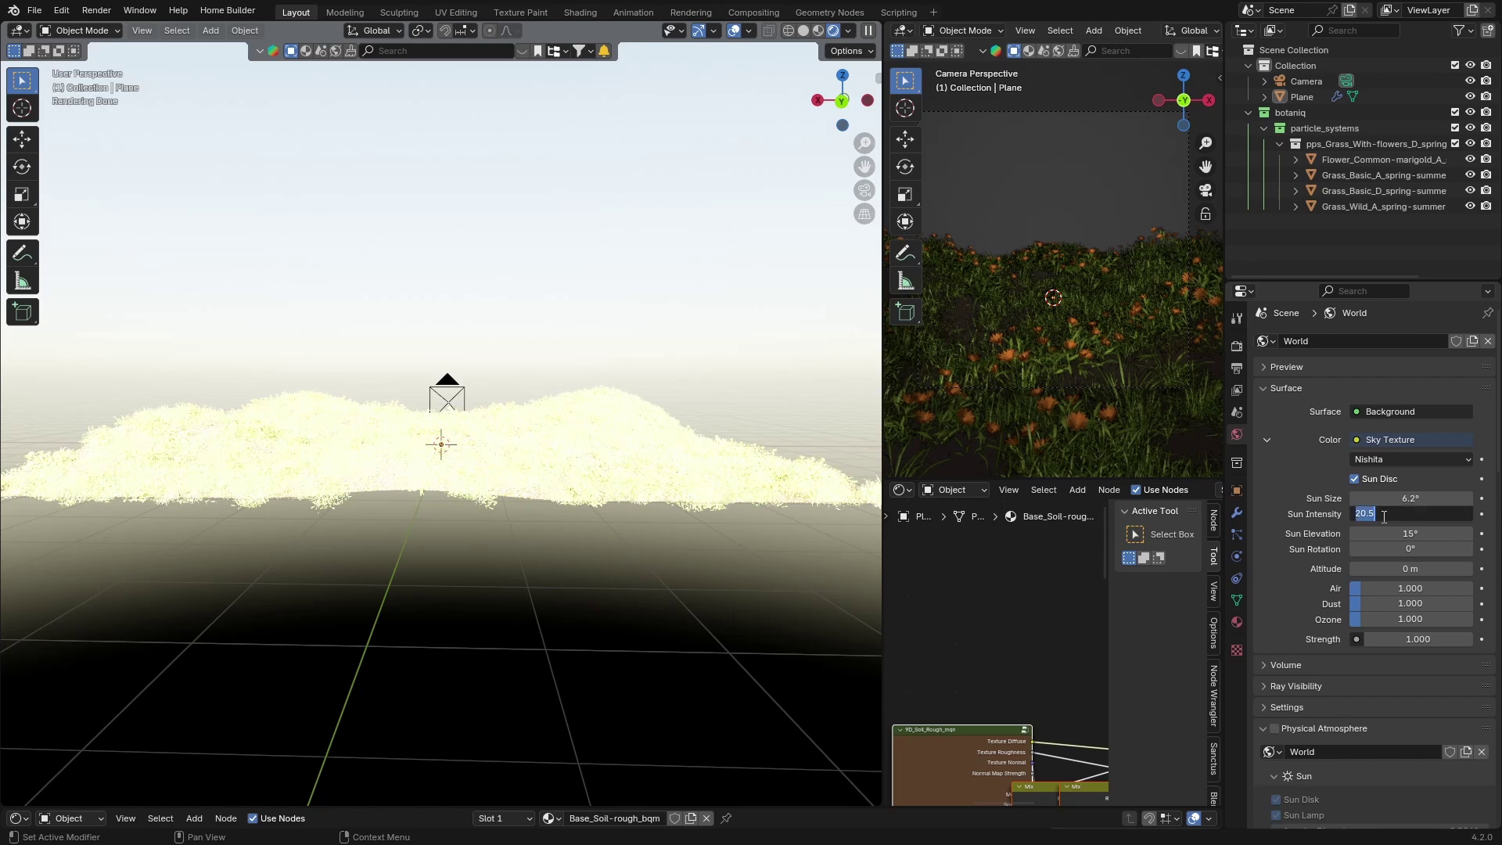
pyautogui.write('1')
pyautogui.press('Return')
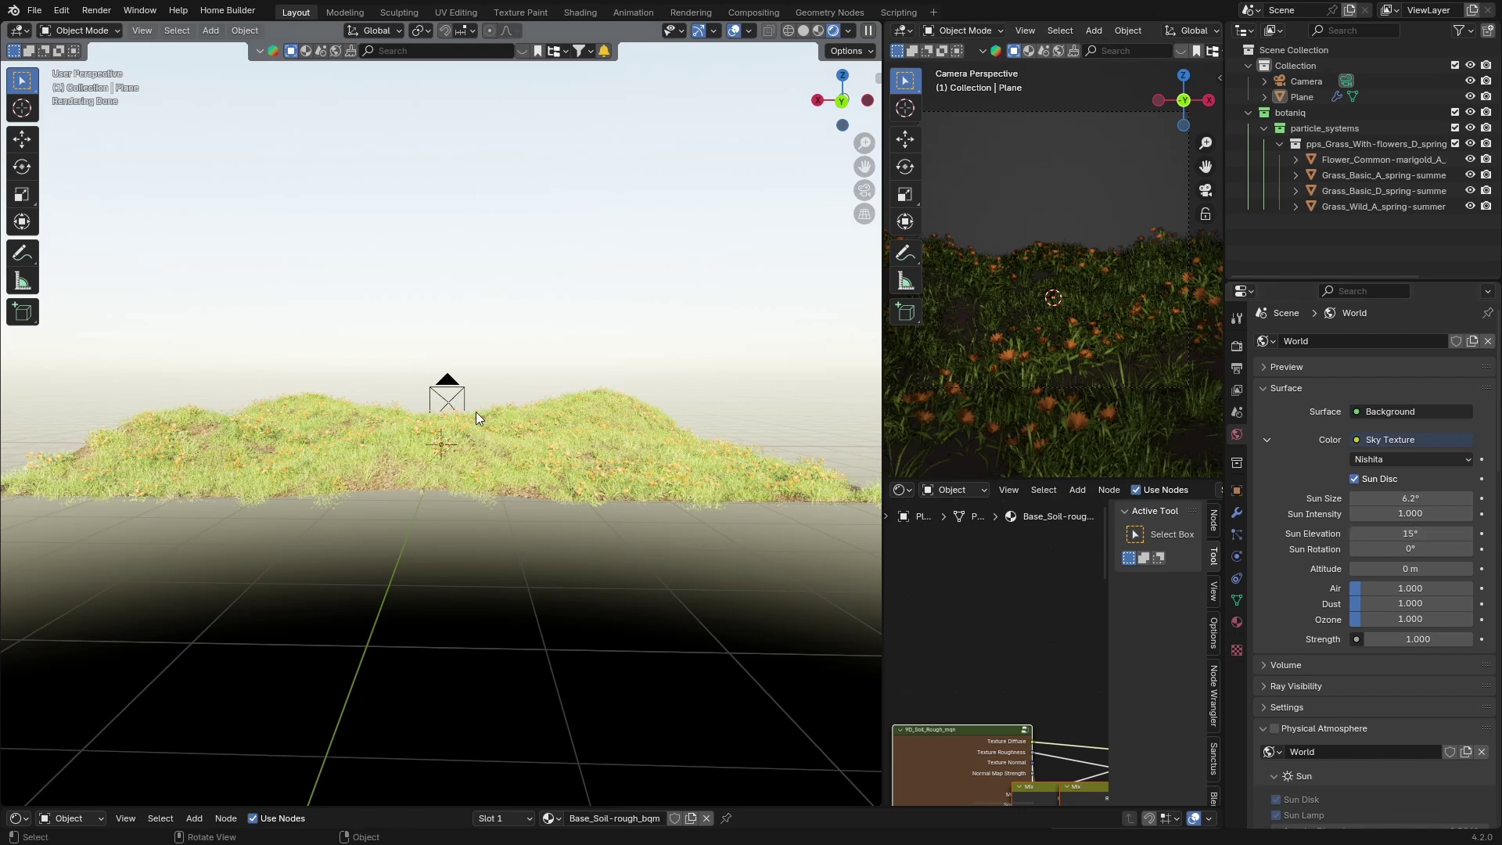
# - Raise the Sun Elevation from 0.6° to 1.4° for a golden horizon glow
pyautogui.moveTo(1401, 533)
pyautogui.mouseDown()
pyautogui.moveTo(1463, 533)
pyautogui.moveTo(1385, 533)
pyautogui.moveTo(1400, 532)
pyautogui.mouseUp()
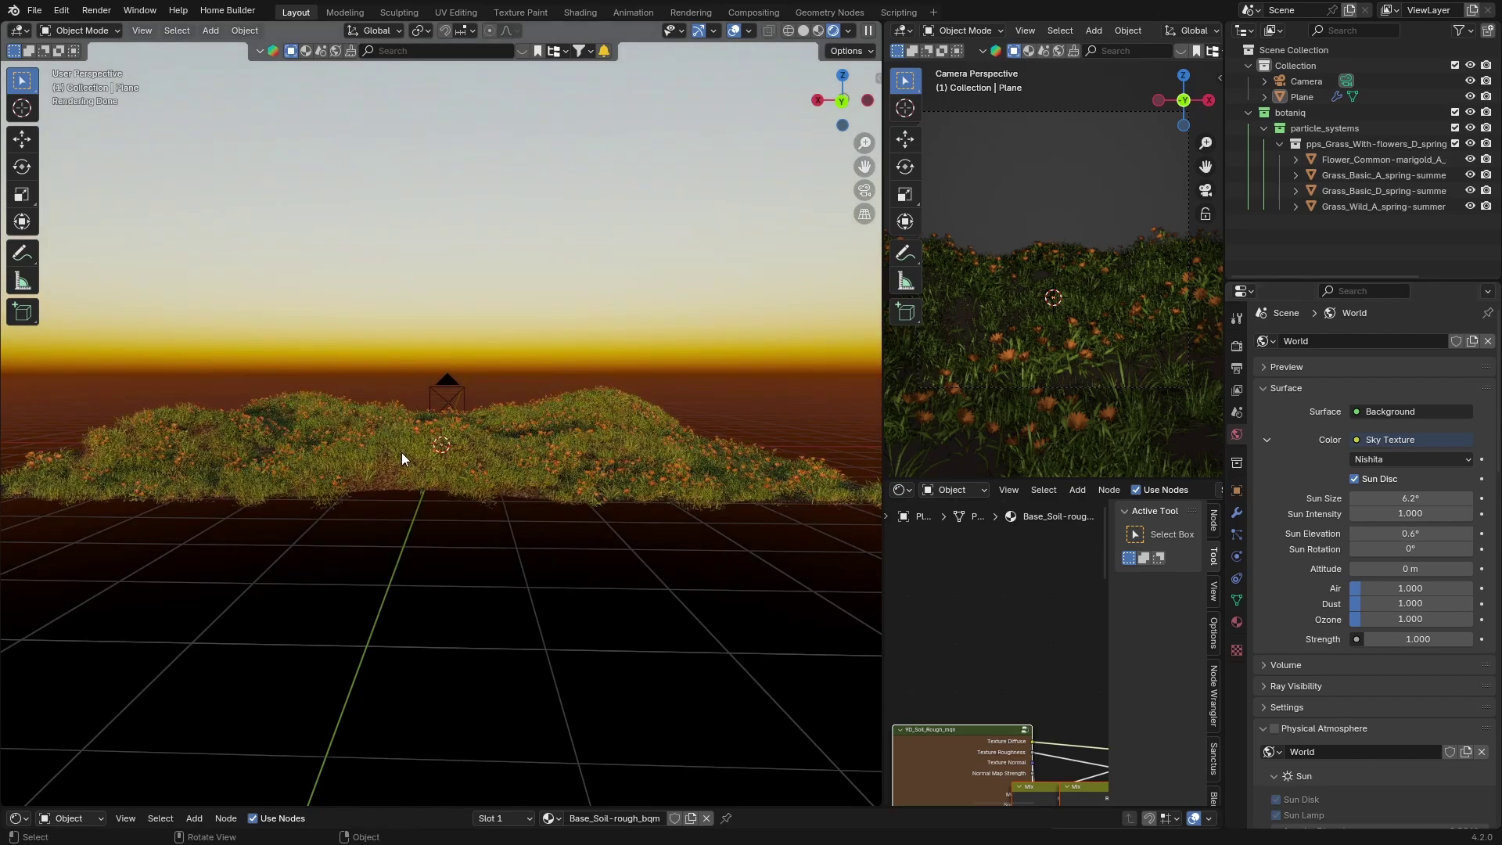
pyautogui.moveTo(401, 453); pyautogui.dragTo(512, 470, button='middle')
pyautogui.scroll(5, 341, 463)
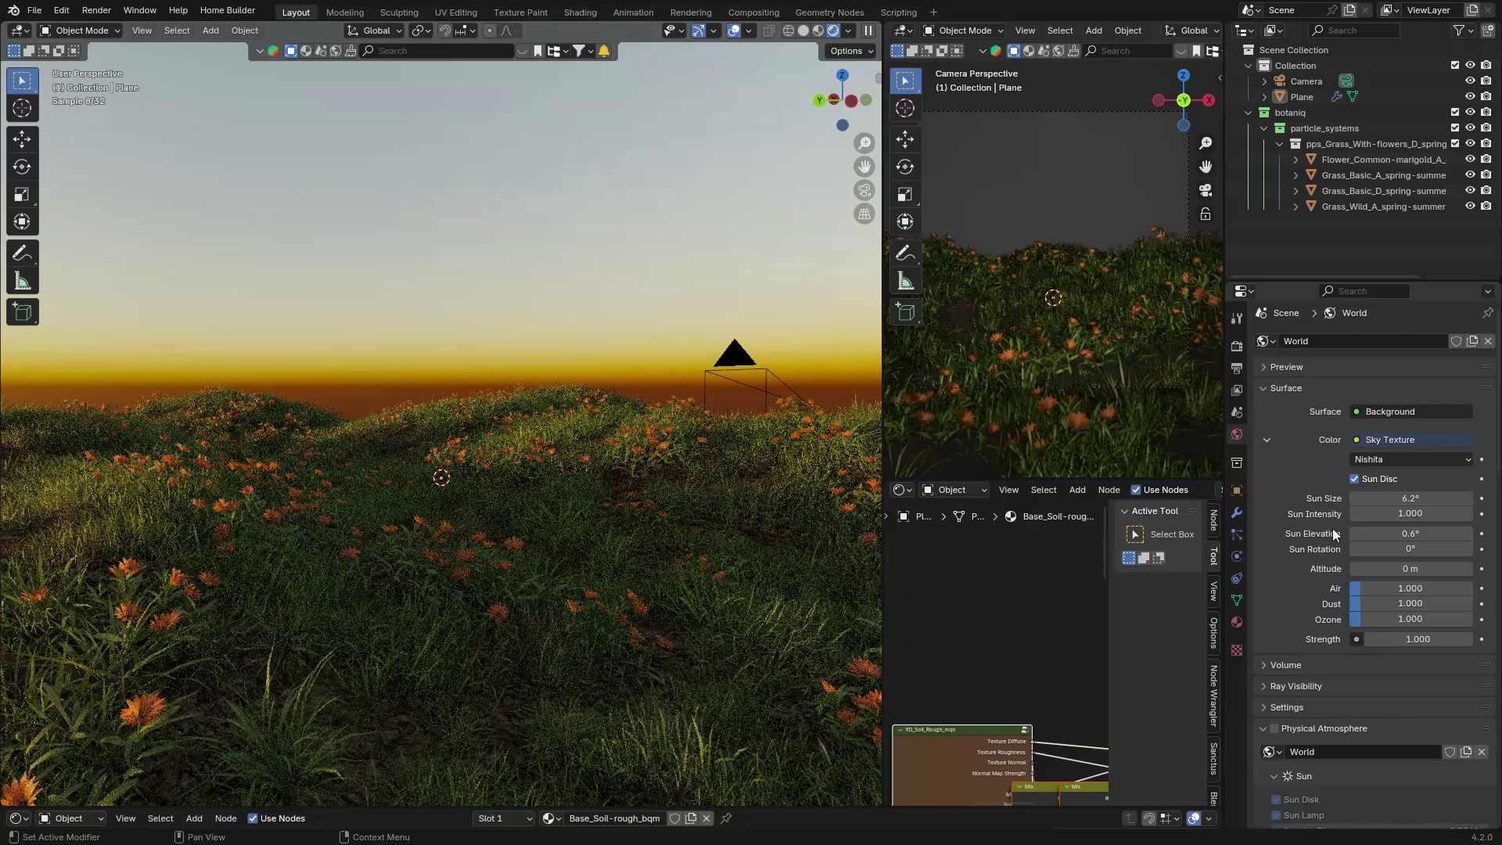
pyautogui.moveTo(1390, 533)
pyautogui.mouseDown()
pyautogui.moveTo(1446, 533)
pyautogui.moveTo(1400, 533)
pyautogui.mouseUp()
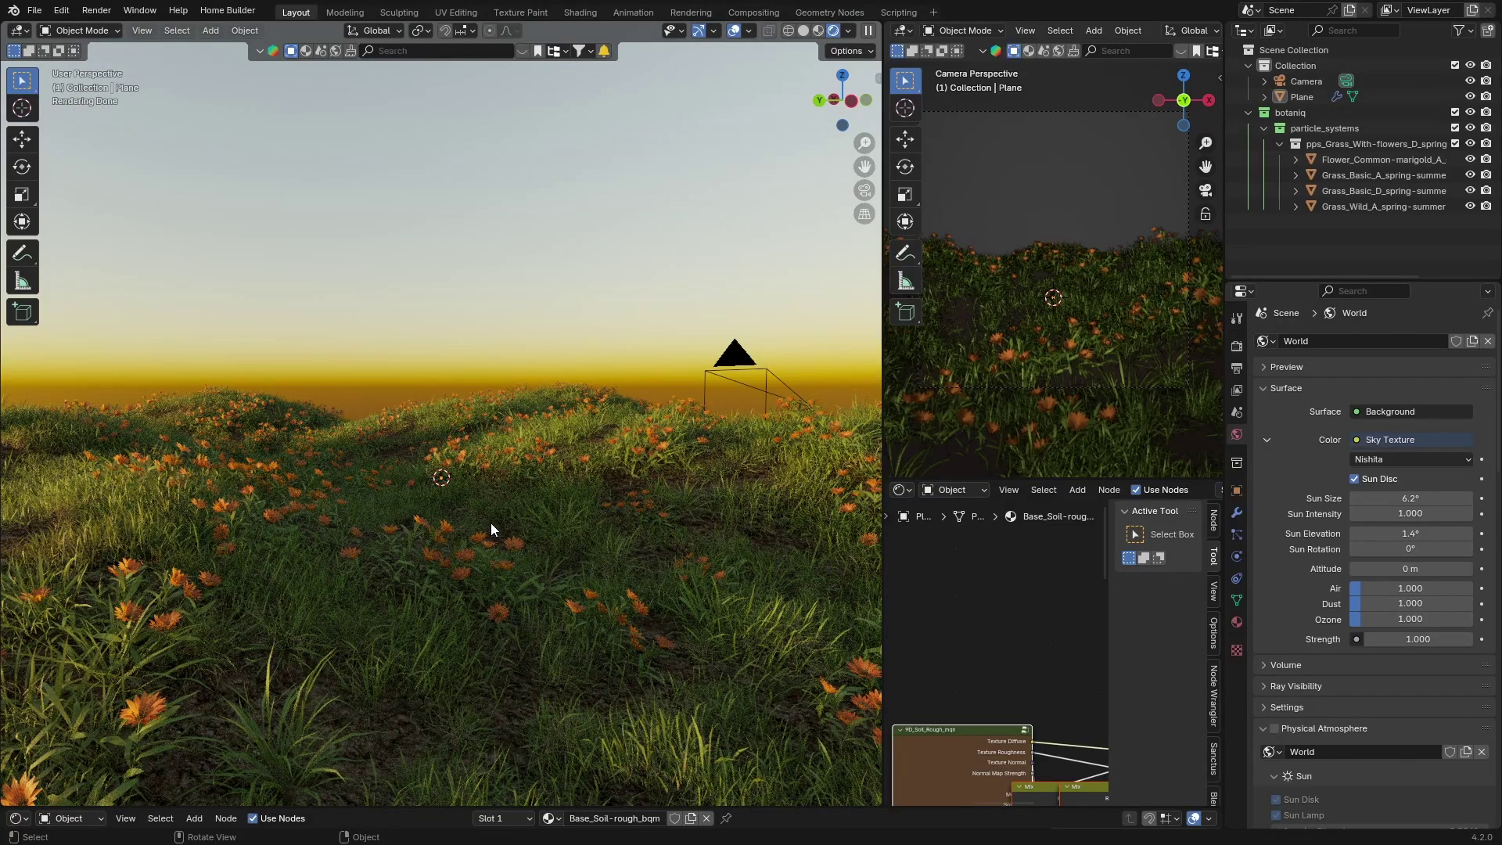
pyautogui.scroll(5, 486, 522)
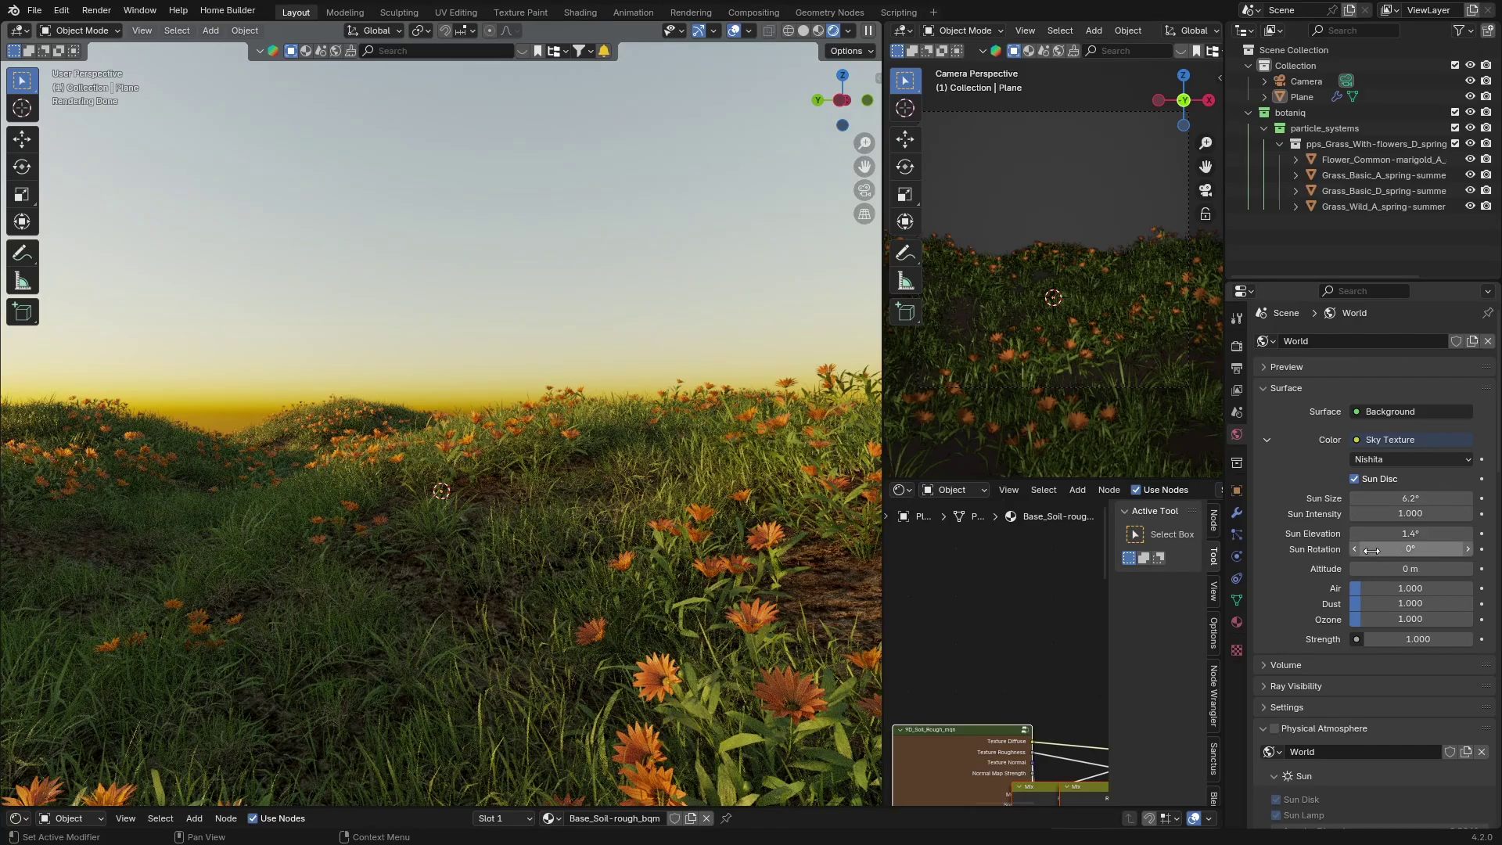
# - Rotate the sun from 0° to -58.9° so it sits behind the hills
pyautogui.moveTo(1411, 548); pyautogui.dragTo(1467, 548)
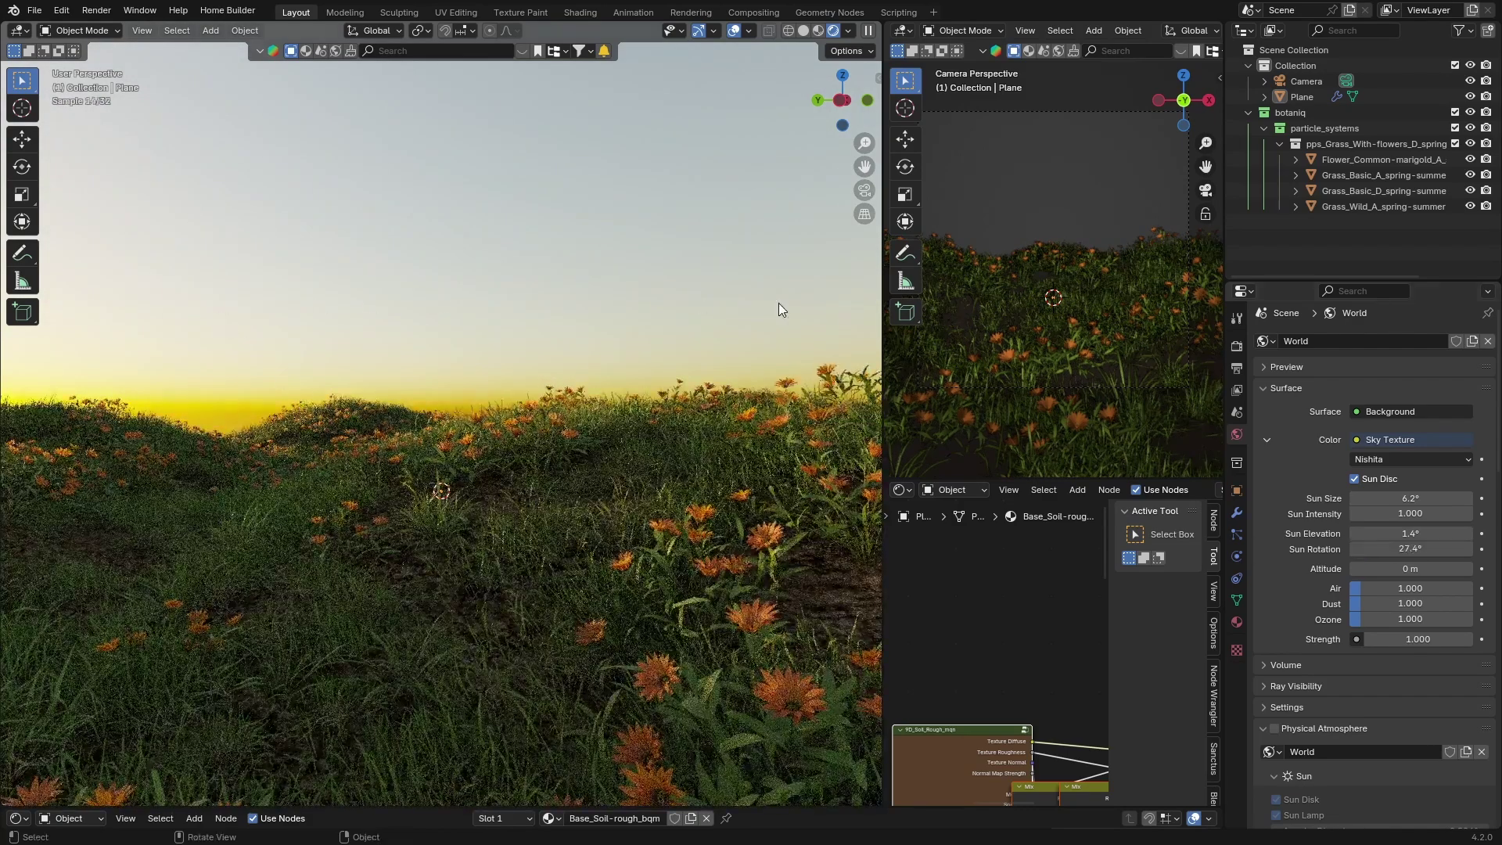
pyautogui.moveTo(621, 496); pyautogui.dragTo(711, 486, button='middle')
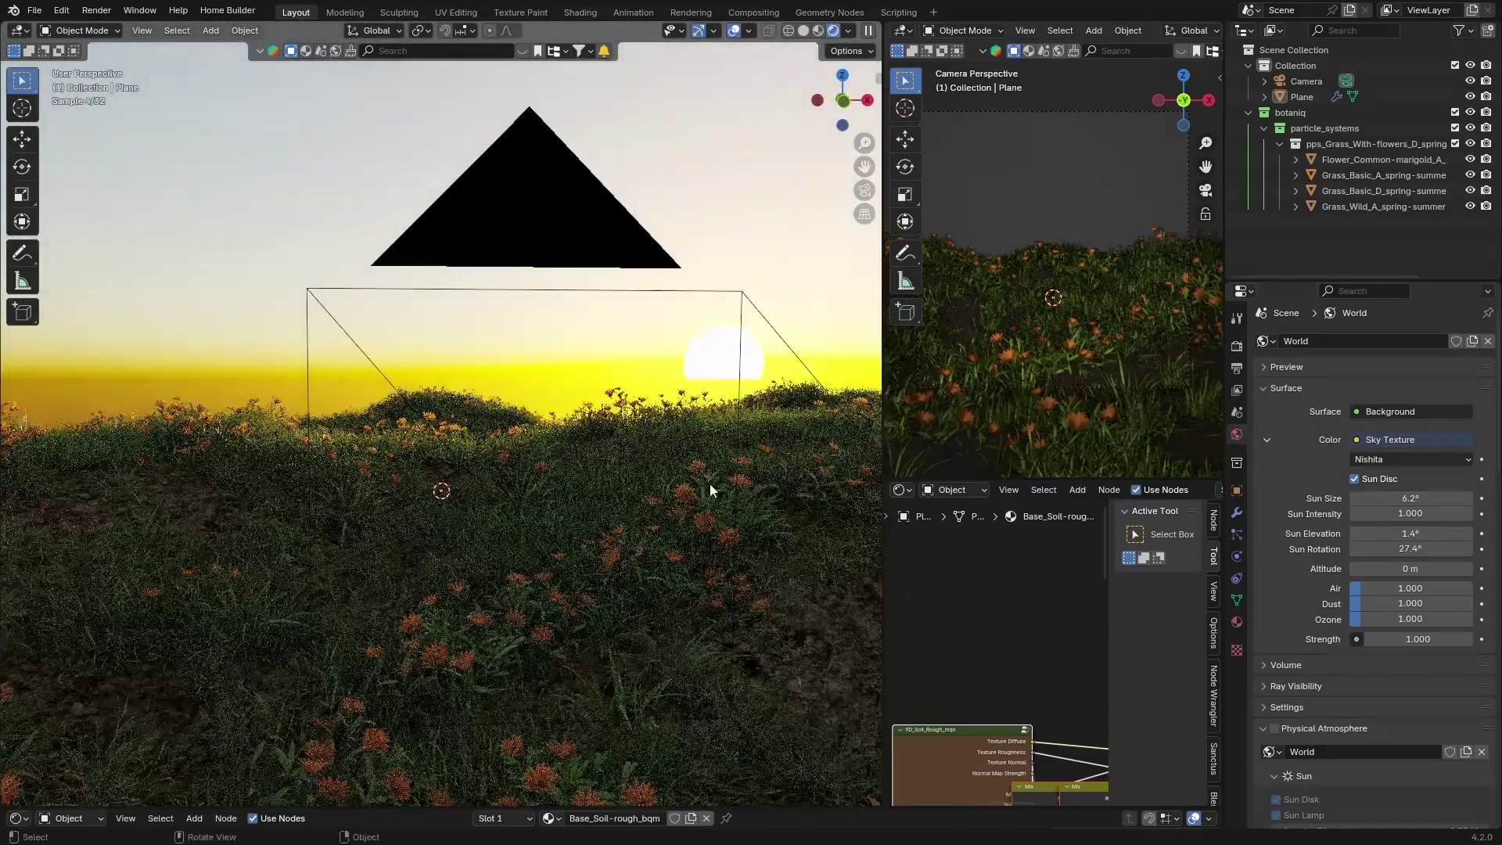
pyautogui.moveTo(1383, 549); pyautogui.dragTo(1136, 548)
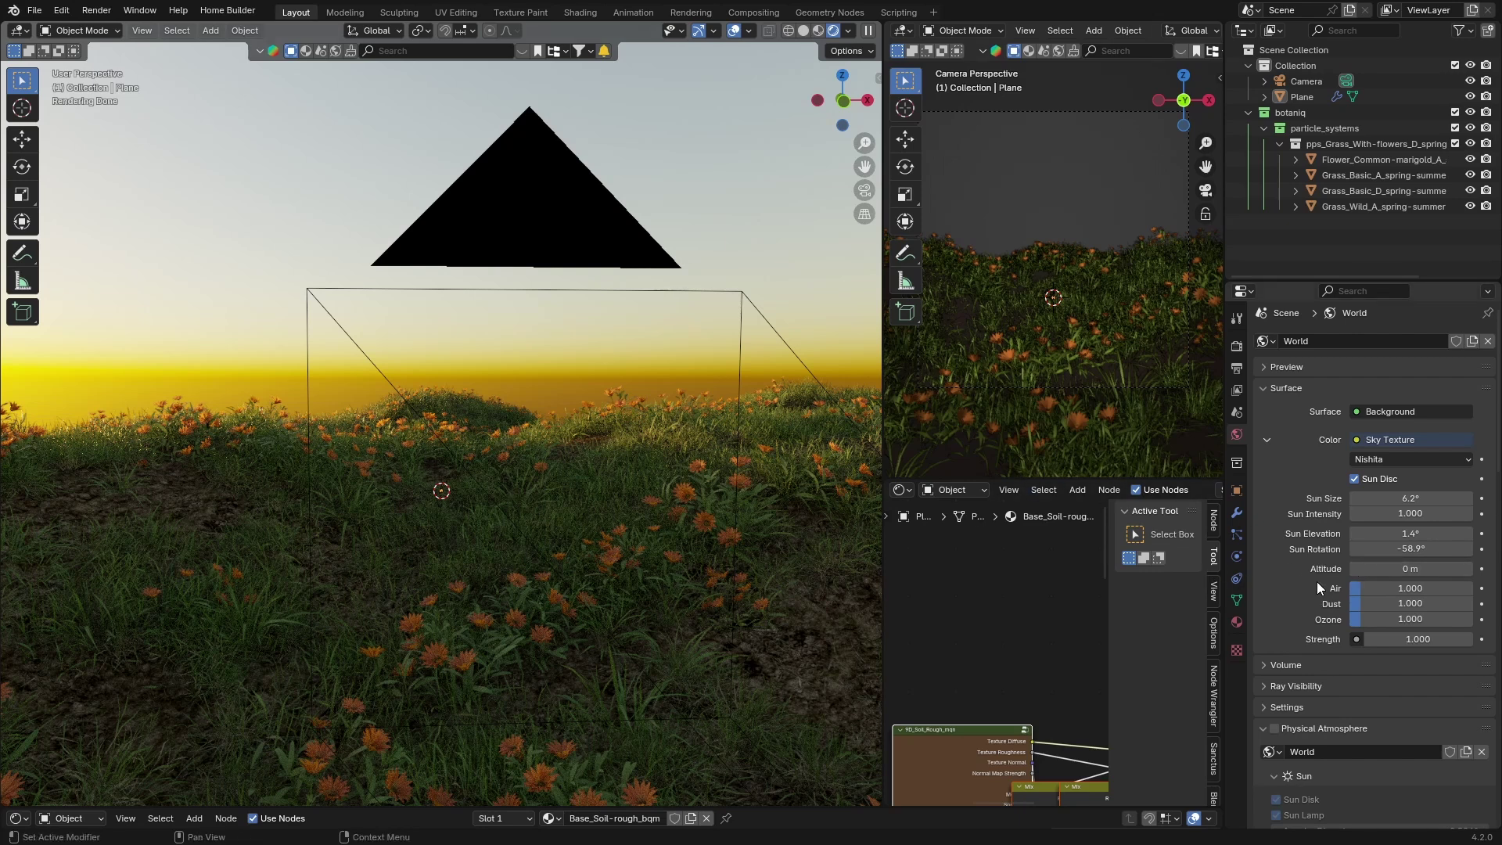
# - Thicken the sky's Air density to redden it, orbiting and zooming out around the terrain
pyautogui.moveTo(1361, 587)
pyautogui.mouseDown()
pyautogui.moveTo(1439, 587)
pyautogui.moveTo(1354, 587)
pyautogui.mouseUp()
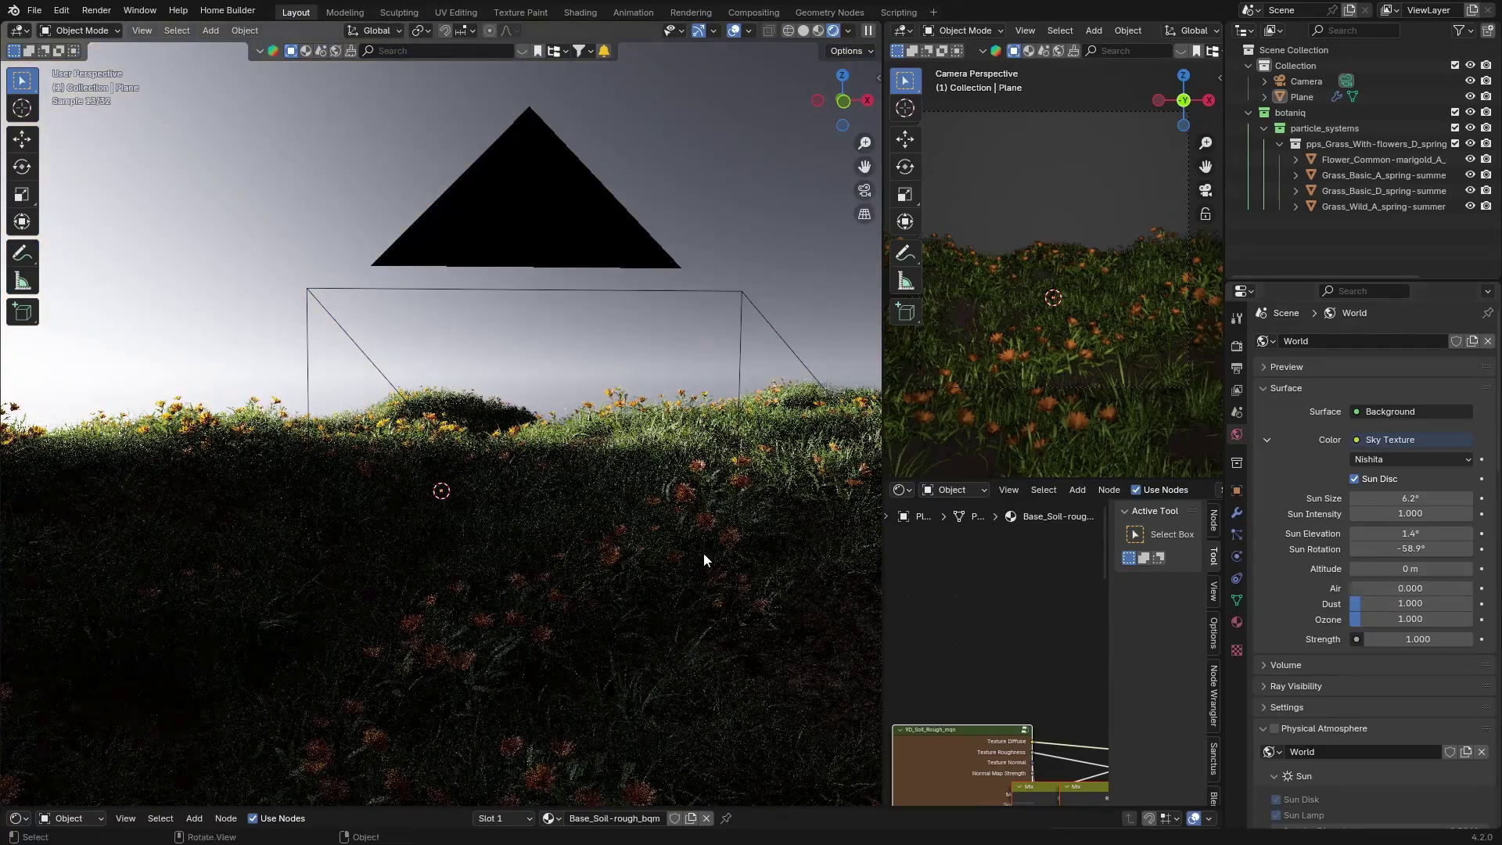
pyautogui.moveTo(491, 482); pyautogui.dragTo(244, 490, button='middle')
pyautogui.scroll(-8, 244, 490)
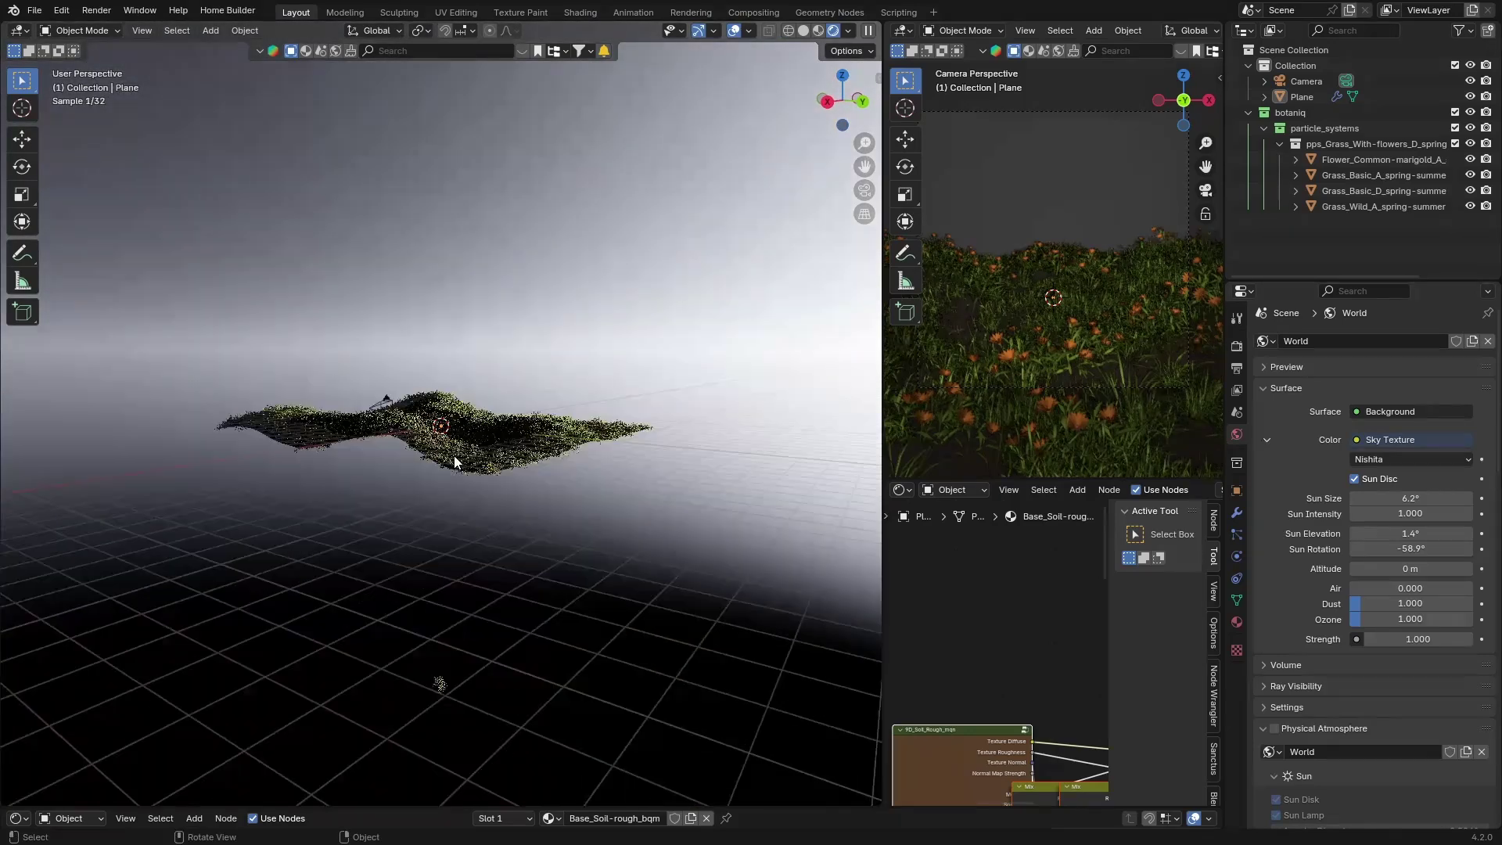
pyautogui.scroll(-2, 455, 461)
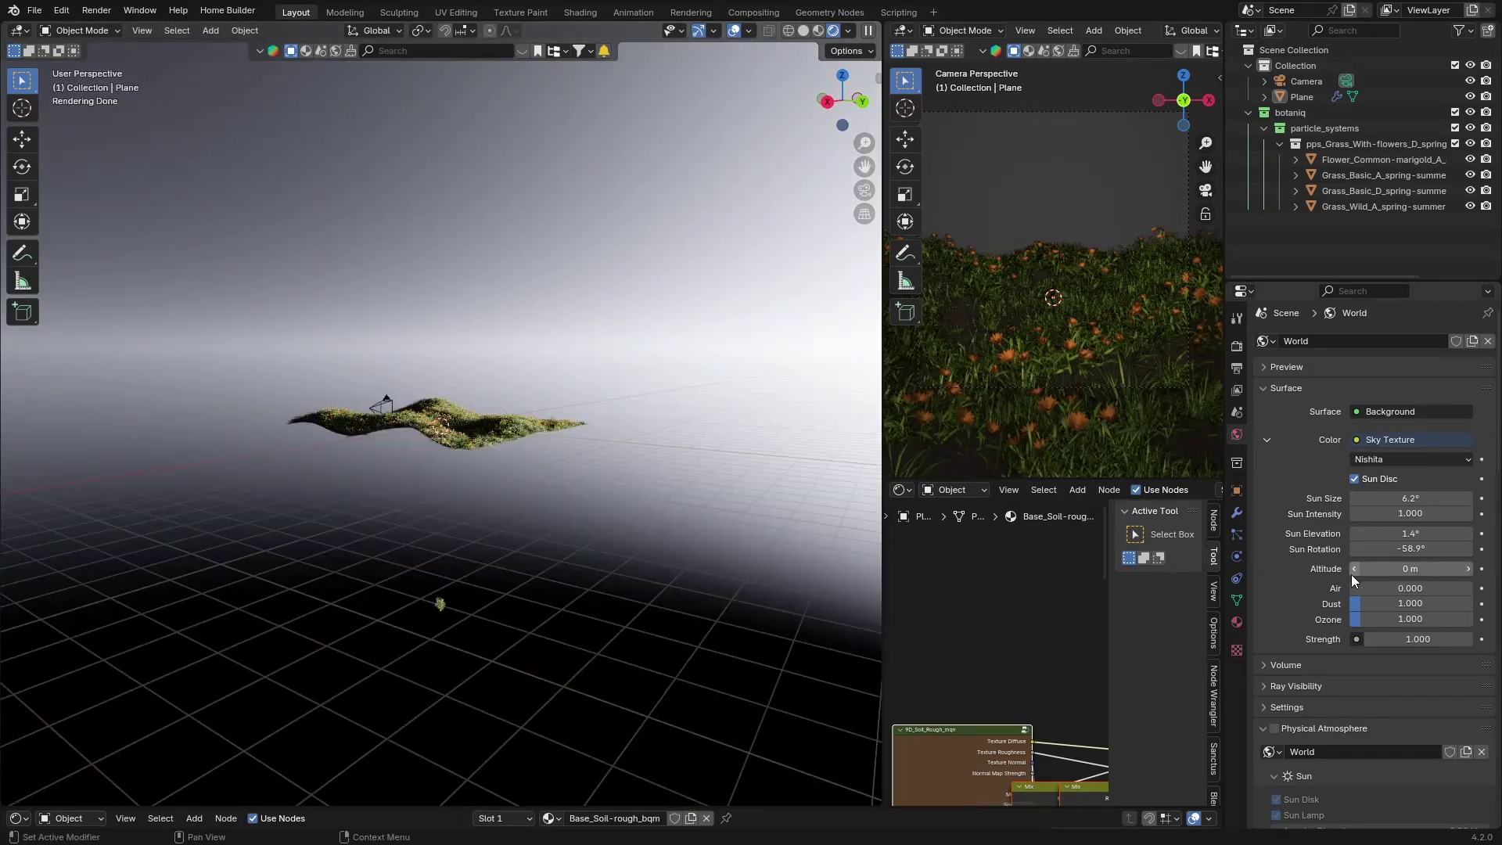
# - Bring Air density back to 0.125 and drop the Sun Elevation to 0.8°
pyautogui.moveTo(1400, 589)
pyautogui.mouseDown()
pyautogui.moveTo(1439, 588)
pyautogui.moveTo(1404, 588)
pyautogui.mouseUp()
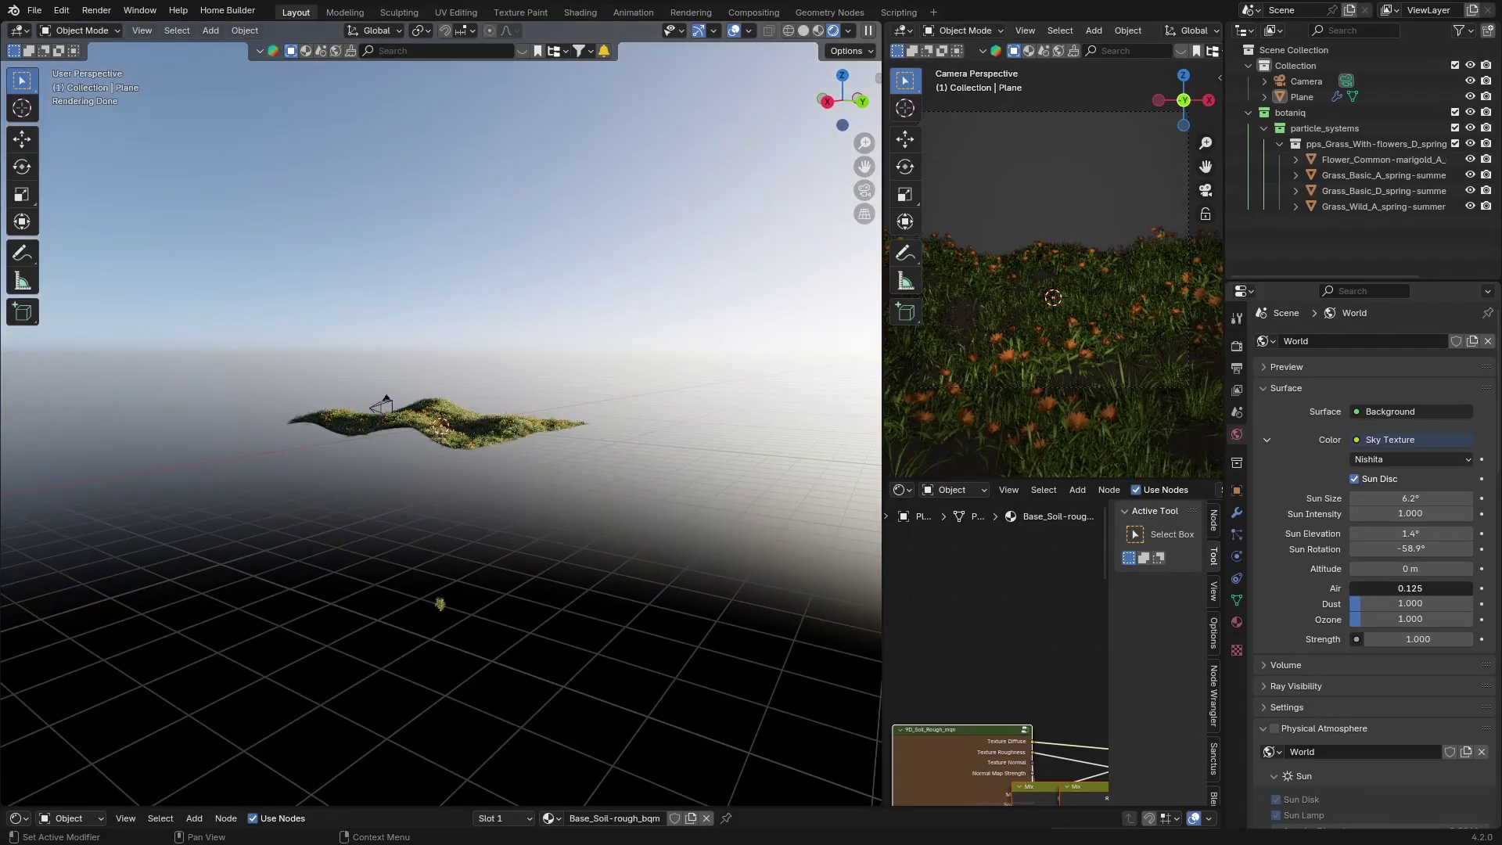
pyautogui.scroll(6, 474, 471)
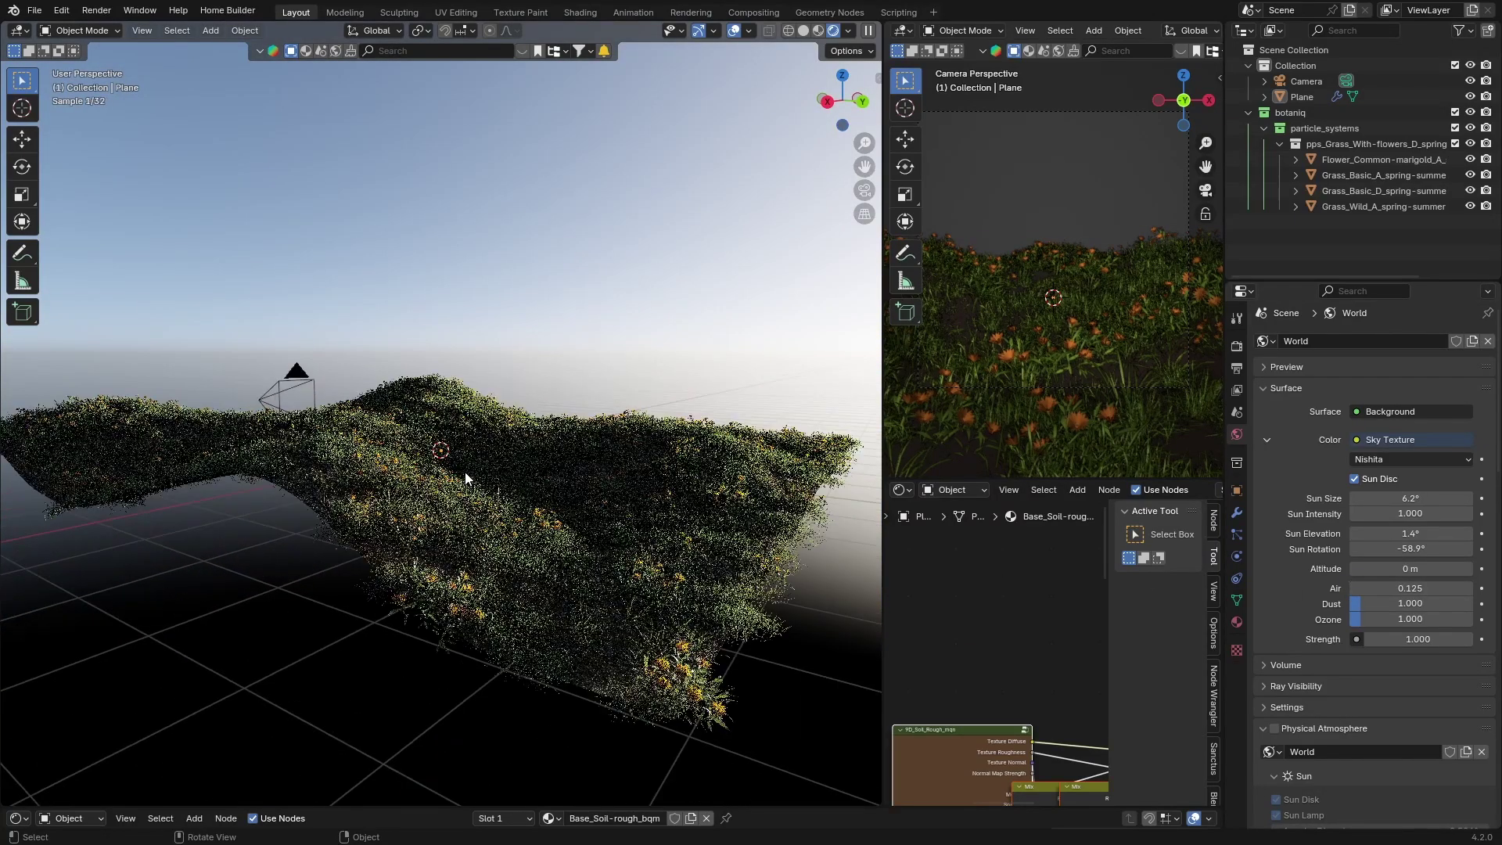
pyautogui.scroll(2, 479, 466)
pyautogui.moveTo(532, 467); pyautogui.dragTo(448, 460, button='middle')
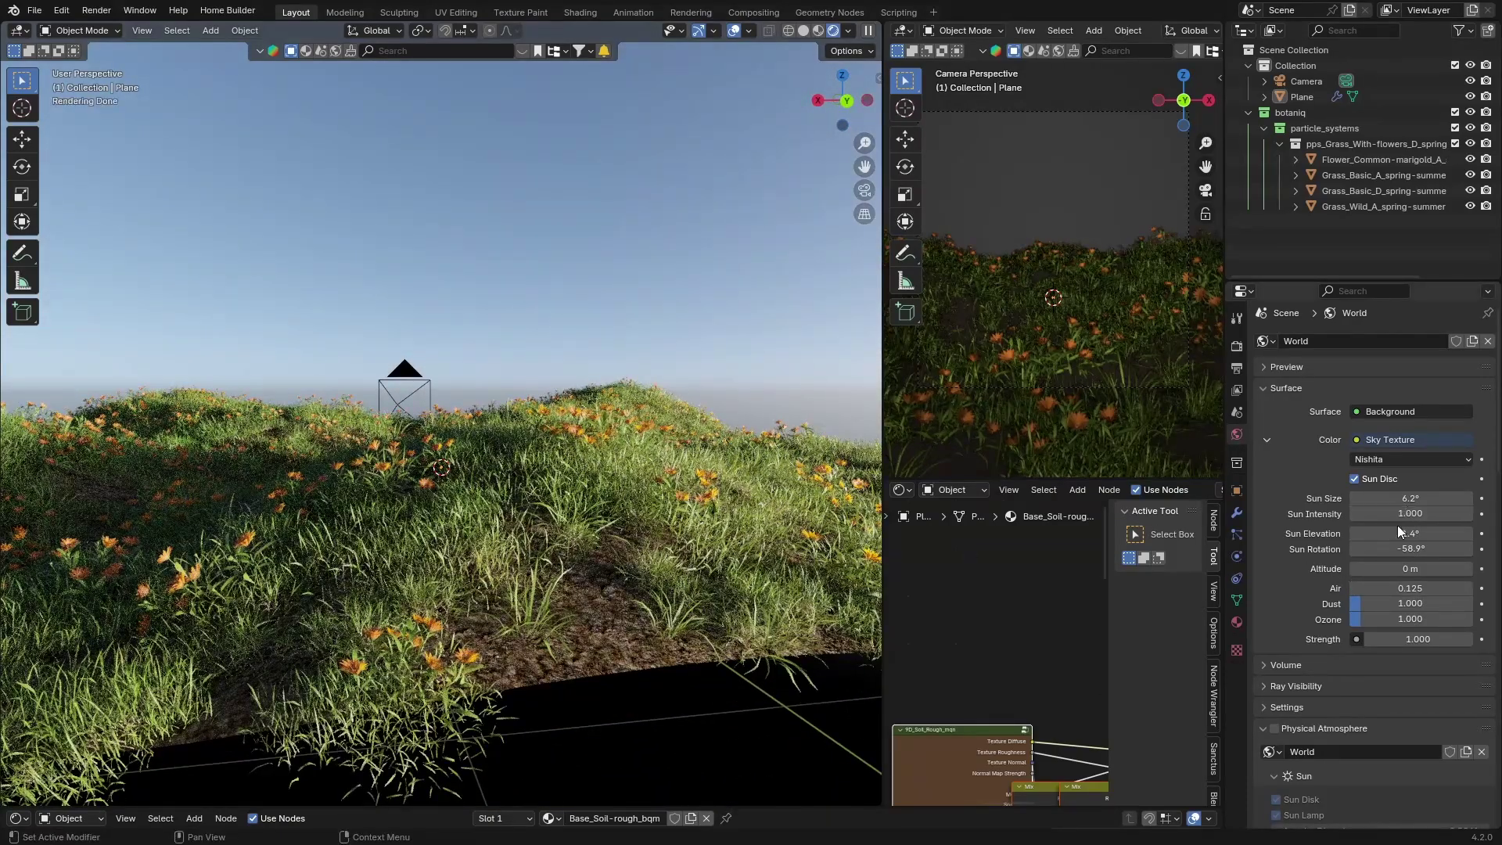
pyautogui.moveTo(1408, 533)
pyautogui.mouseDown()
pyautogui.moveTo(1440, 532)
pyautogui.moveTo(1403, 532)
pyautogui.mouseUp()
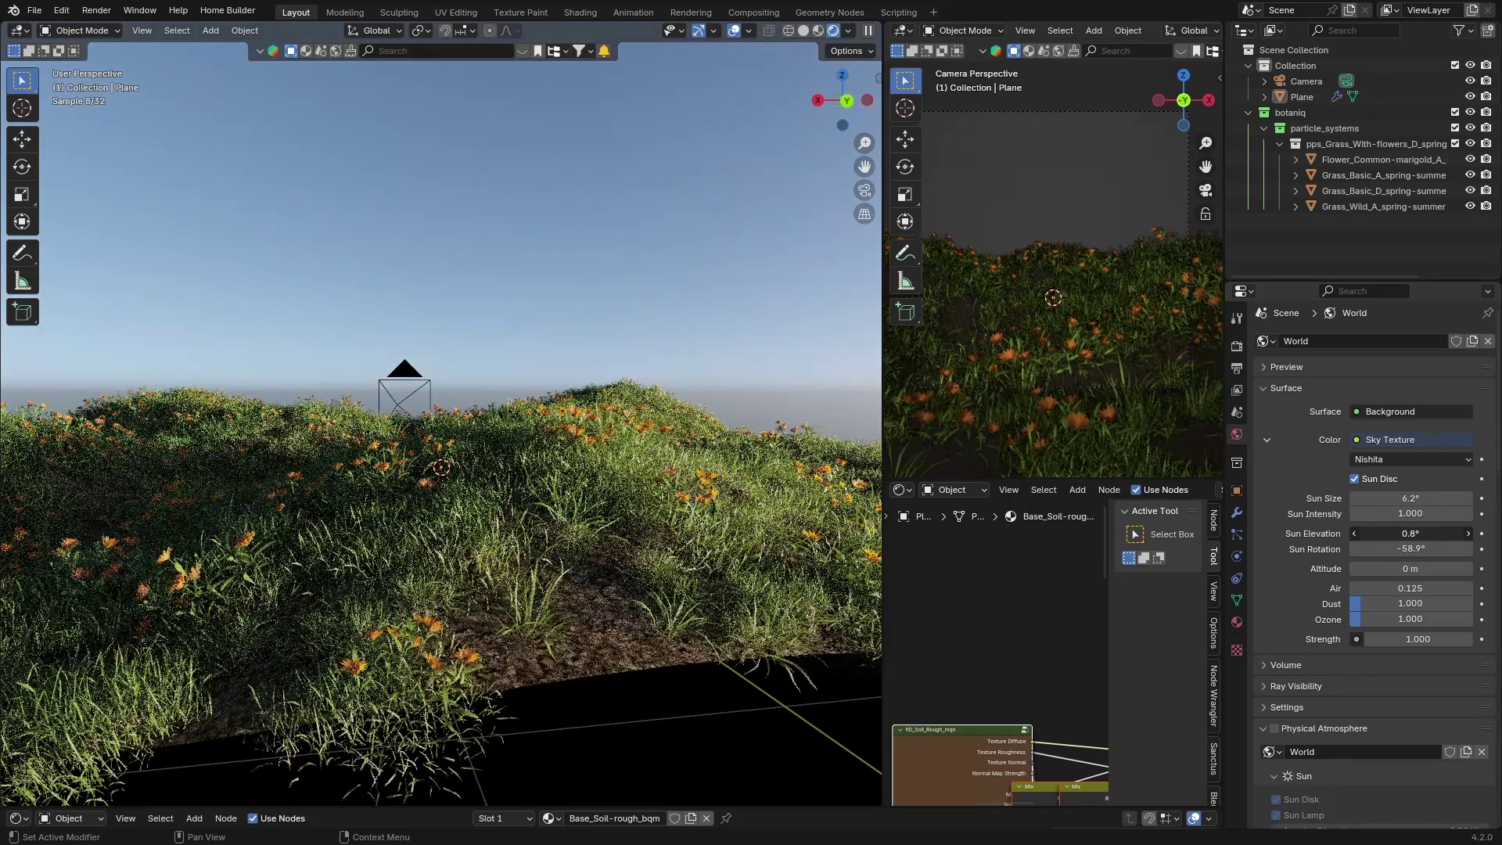
pyautogui.press('BackSpace')
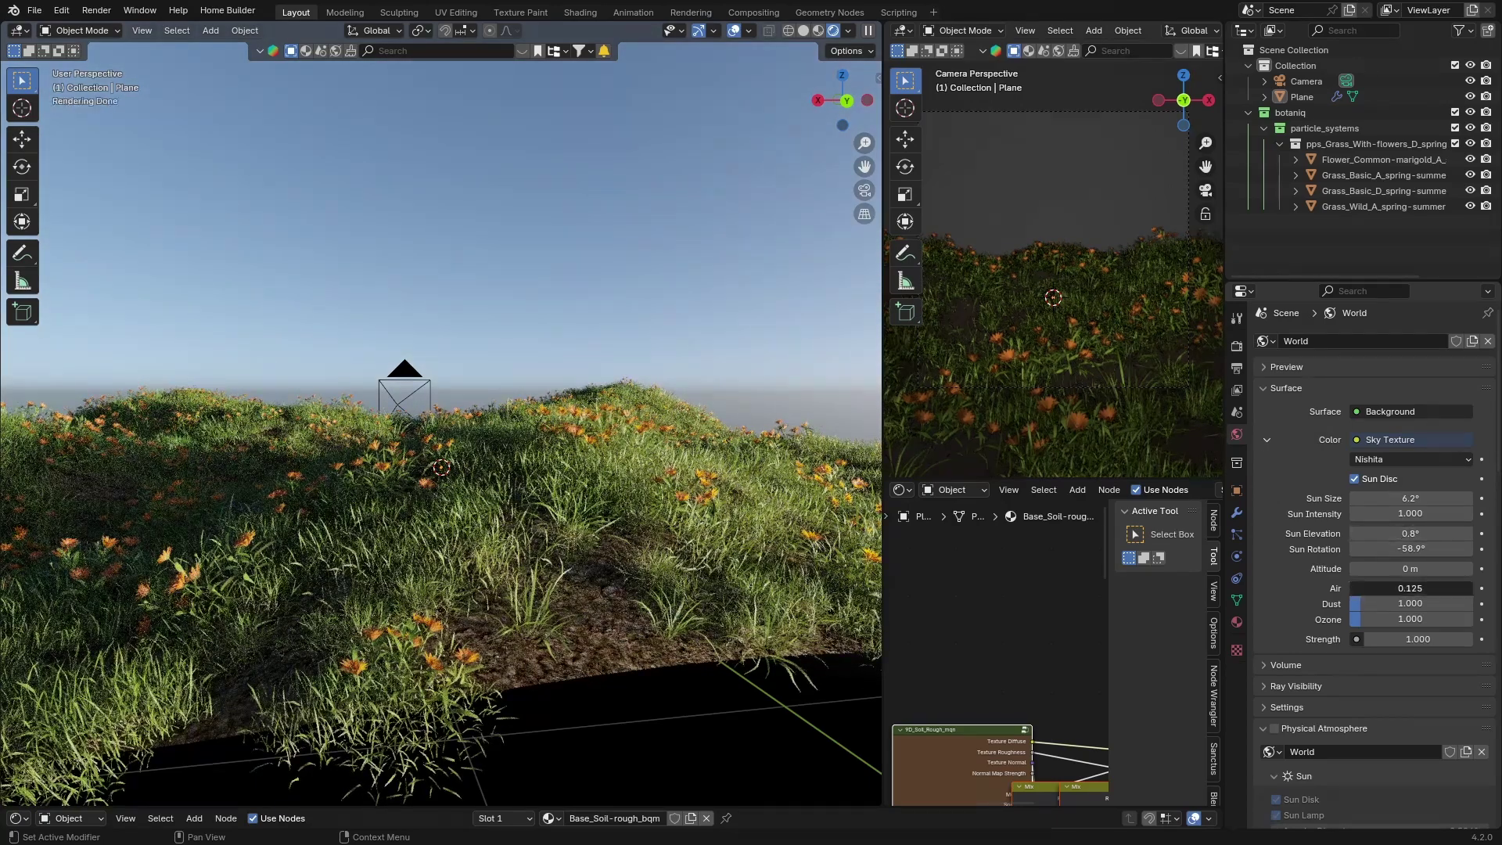
# - Lower Air to 0.750 and raise World Strength to 0.600, keeping the previous view
pyautogui.moveTo(1411, 588); pyautogui.dragTo(1394, 641)
pyautogui.moveTo(635, 476); pyautogui.dragTo(92, 481, button='middle')
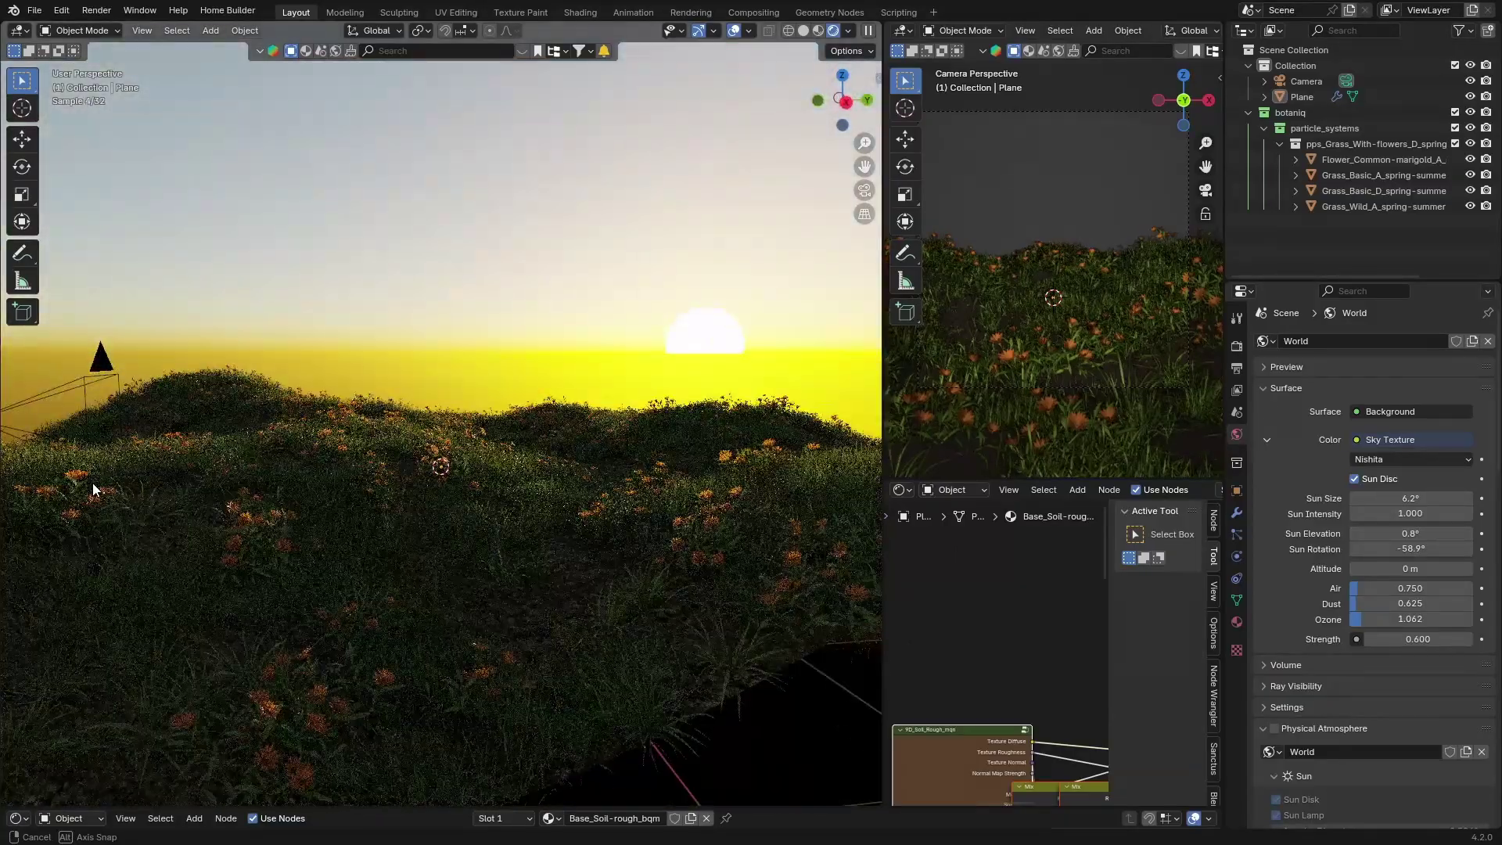
pyautogui.press('Escape')
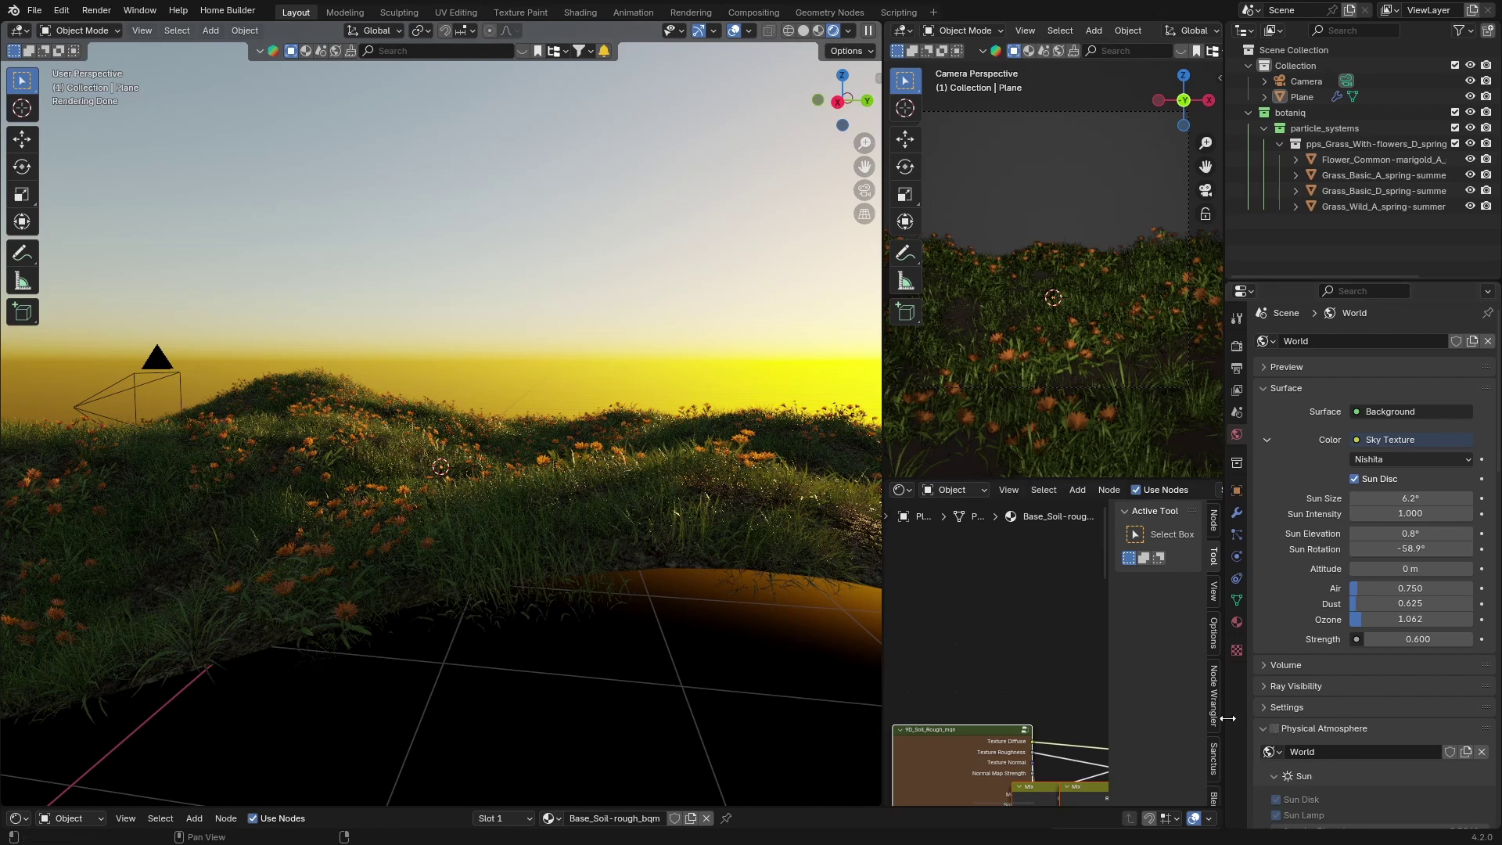
pyautogui.scroll(-8, 1278, 688)
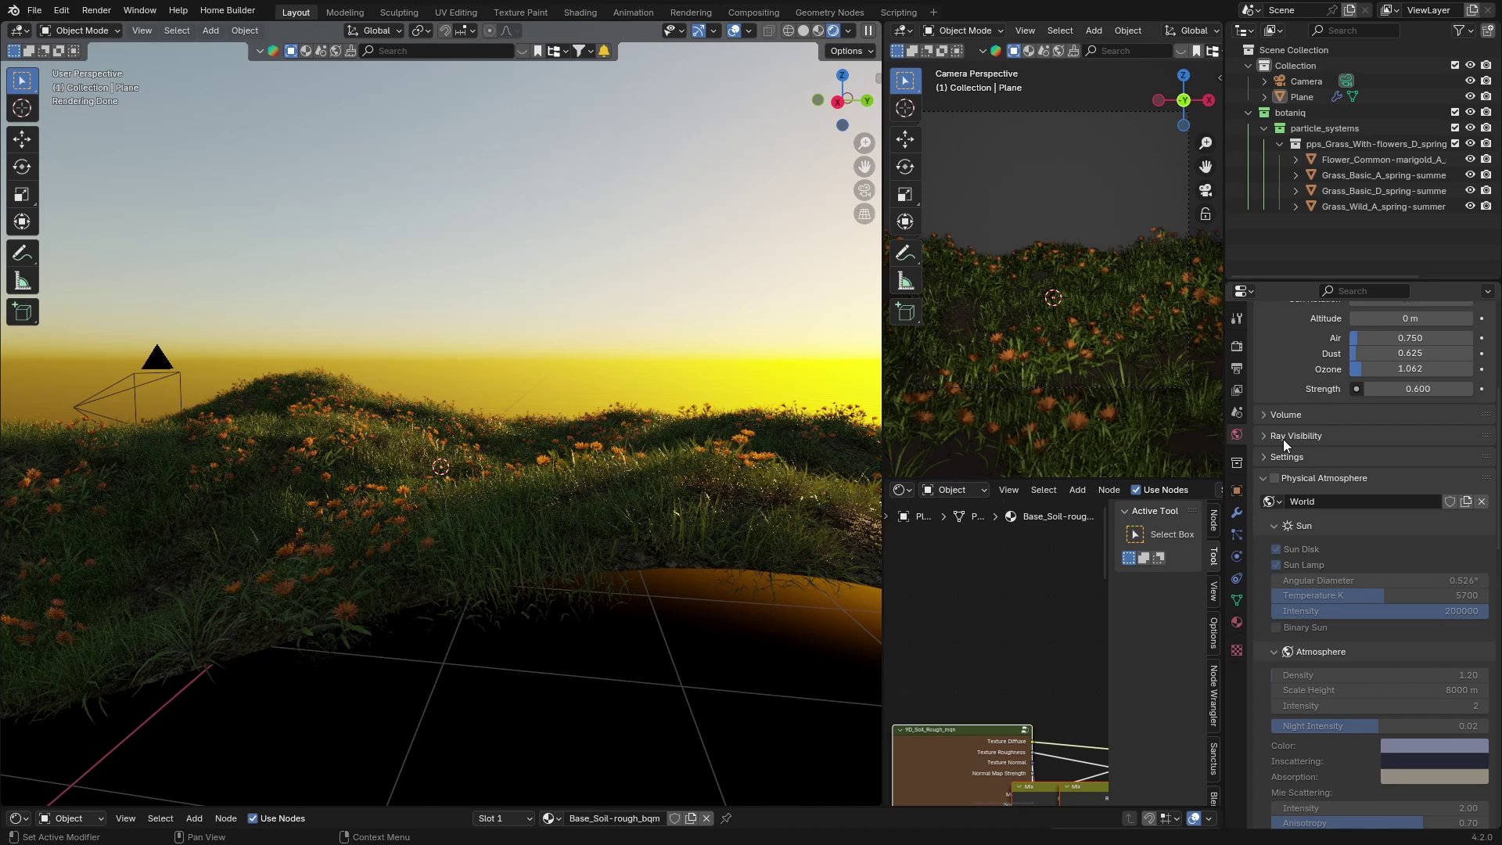
pyautogui.scroll(7, 1283, 439)
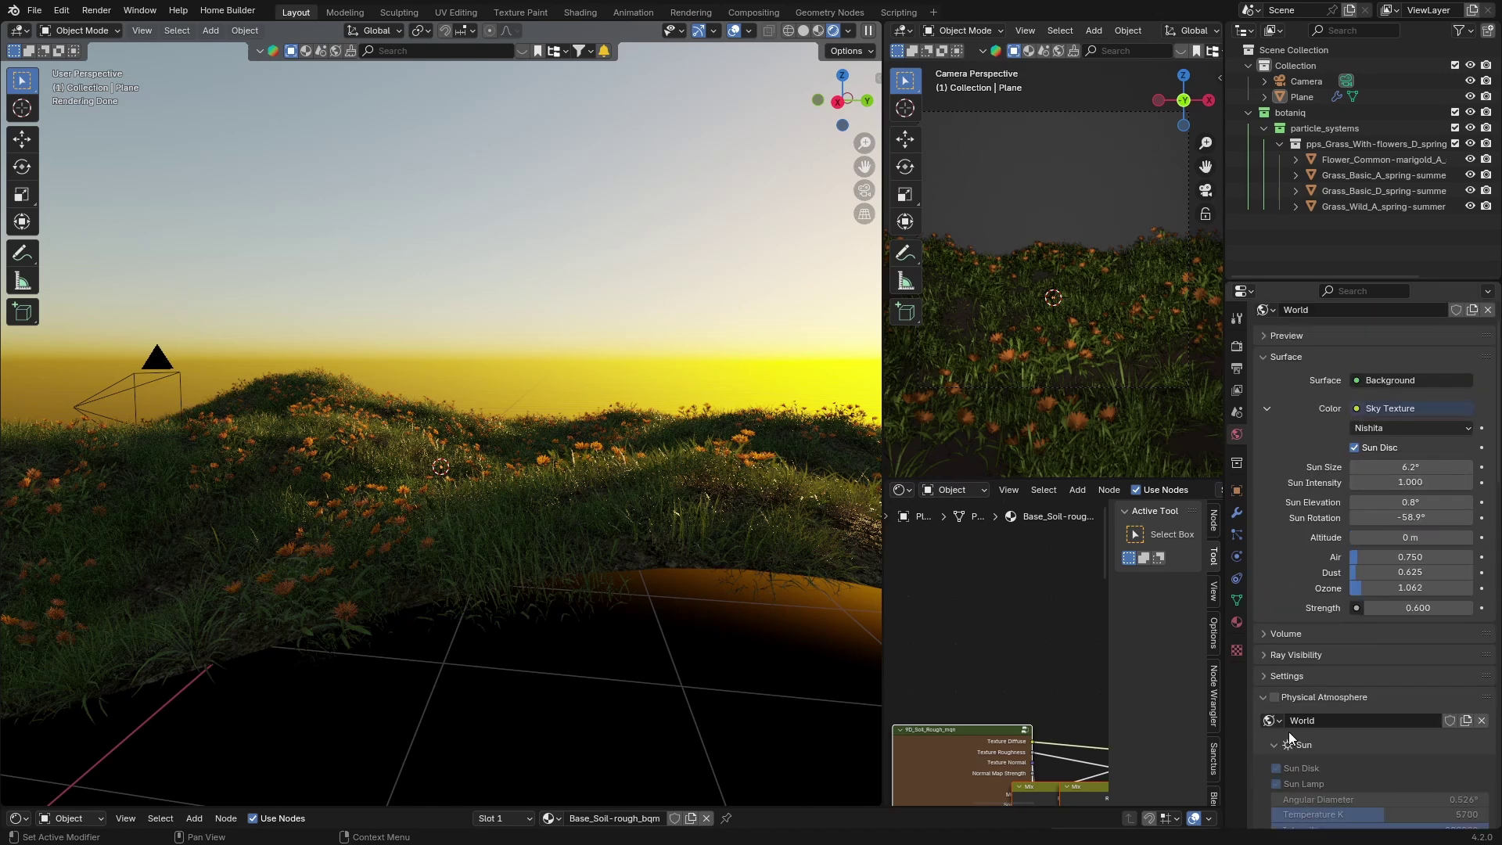
pyautogui.scroll(-8, 1289, 739)
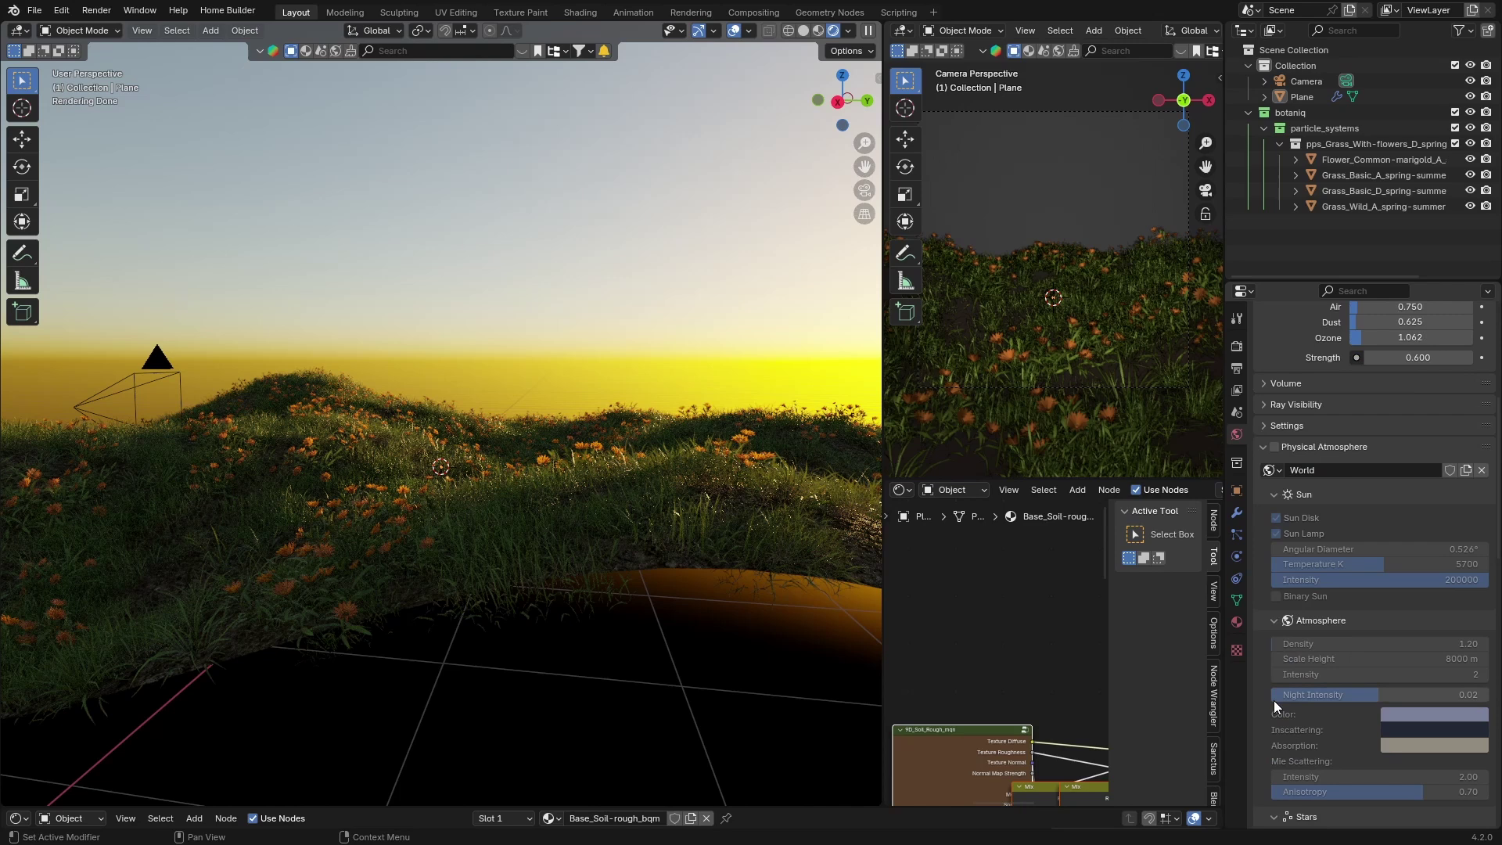
pyautogui.scroll(-5, 1273, 733)
pyautogui.scroll(-2, 1276, 728)
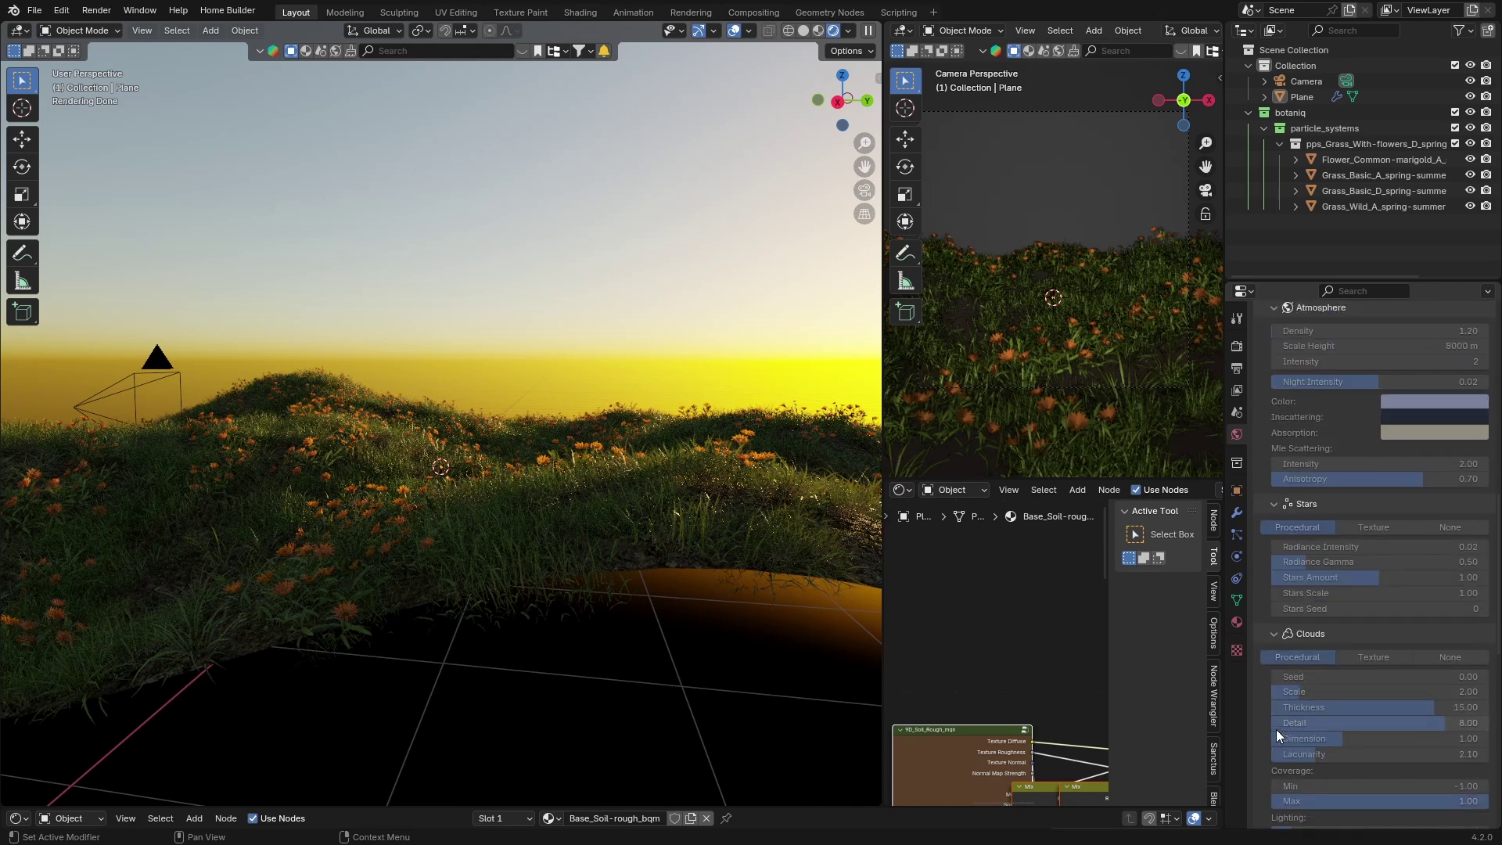
pyautogui.scroll(7, 1284, 707)
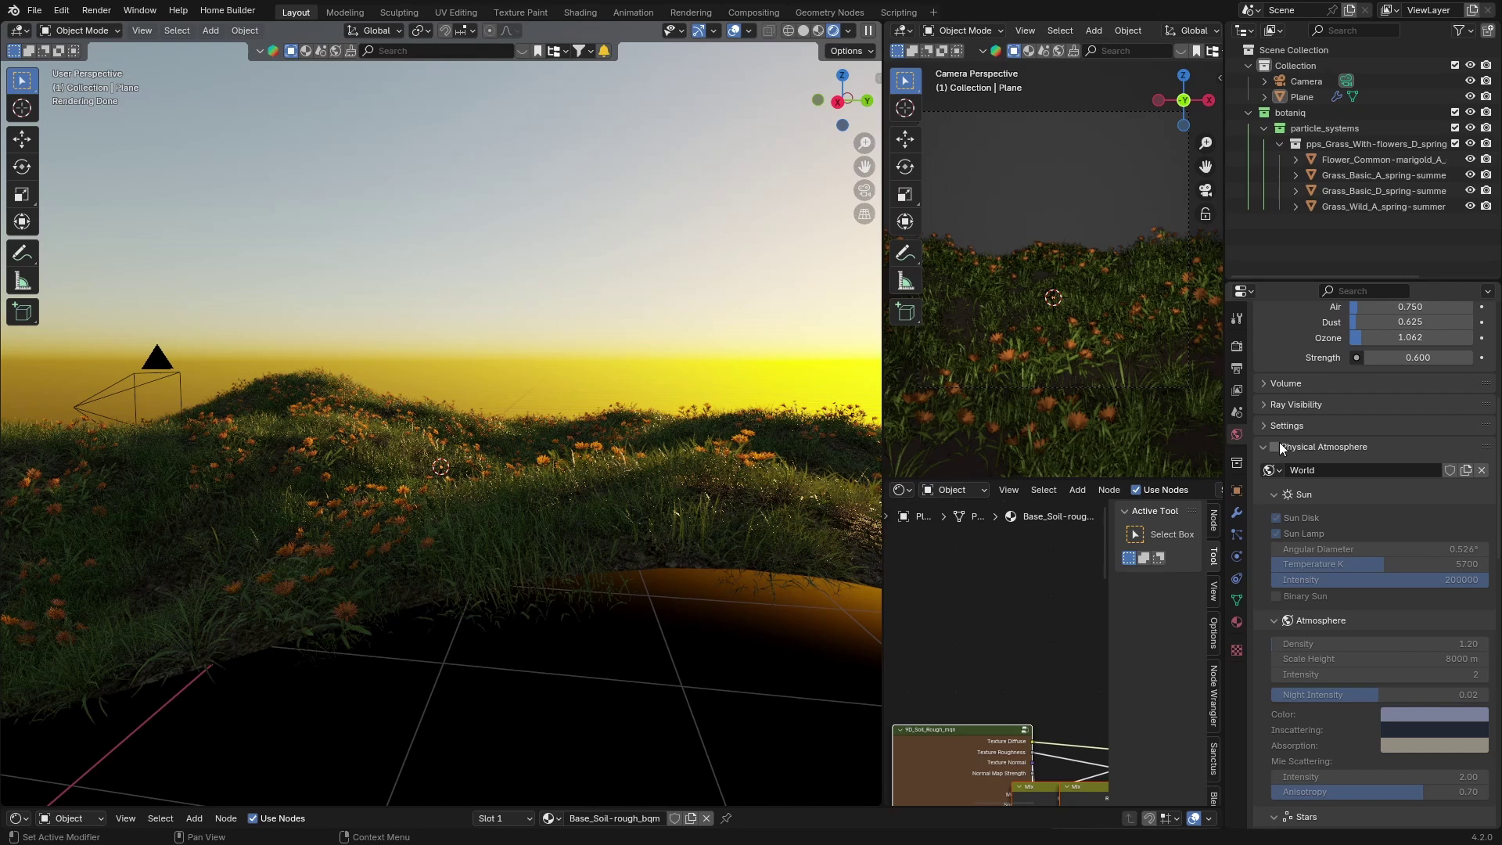
pyautogui.scroll(5, 1304, 439)
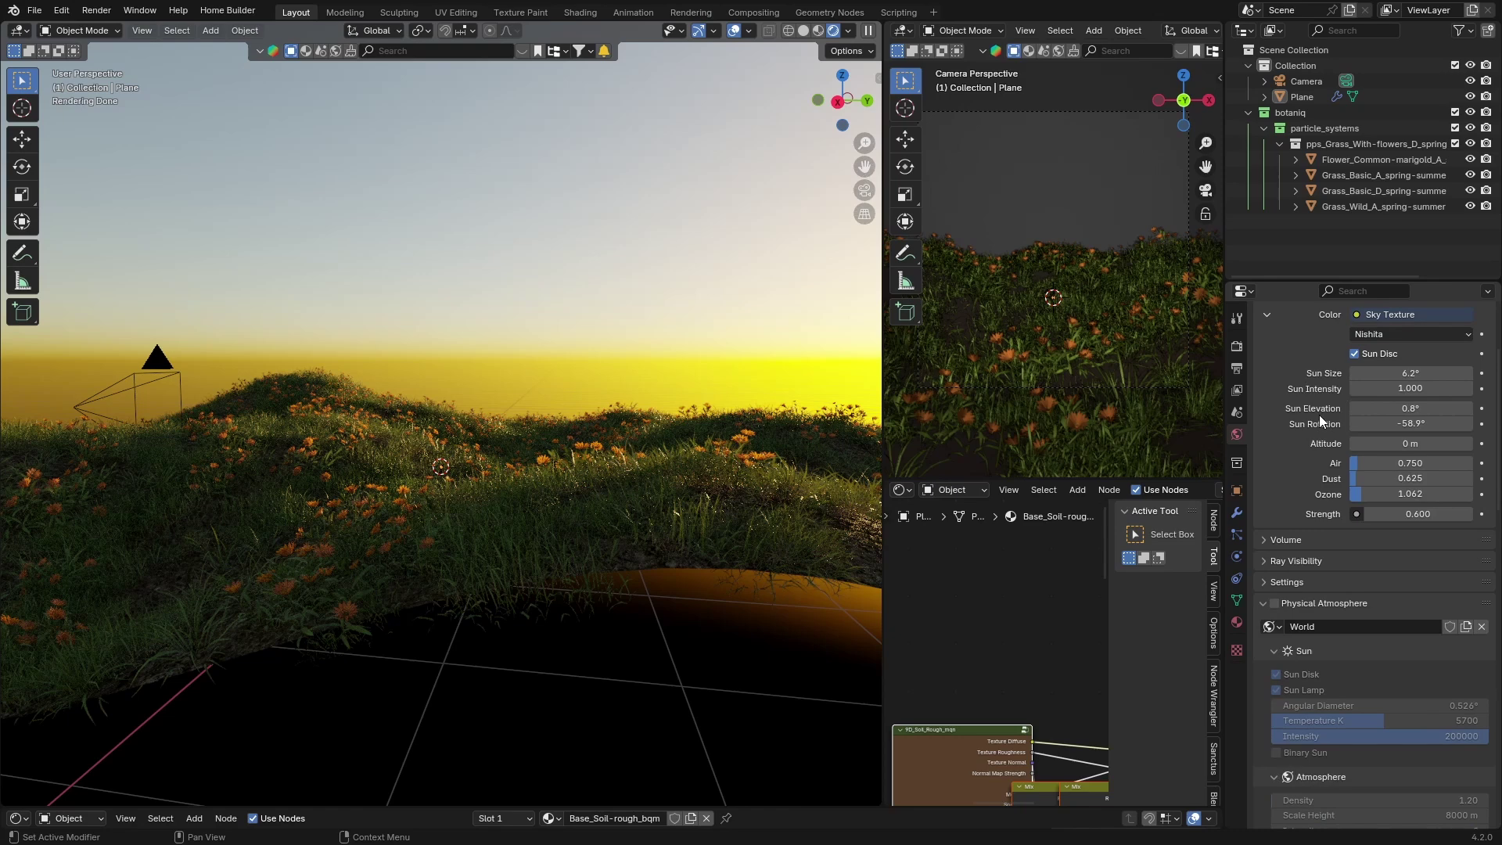
pyautogui.scroll(4, 1319, 420)
pyautogui.scroll(-3, 1294, 509)
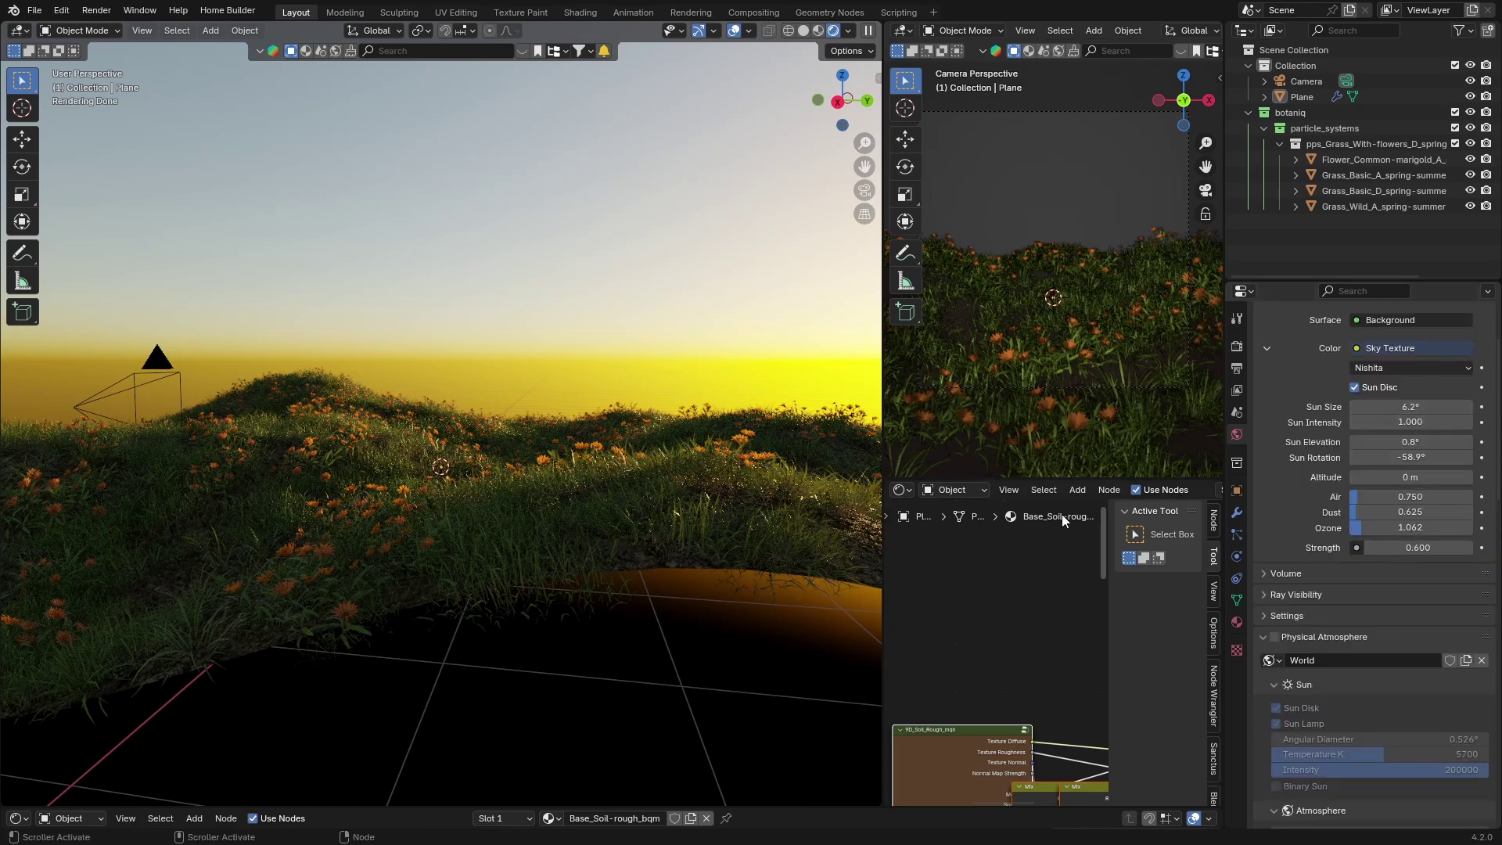
# - Orbit down and zoom in close to the marigolds and tall grass under the sunset
pyautogui.moveTo(670, 501); pyautogui.dragTo(505, 479, button='middle')
pyautogui.scroll(2, 502, 491)
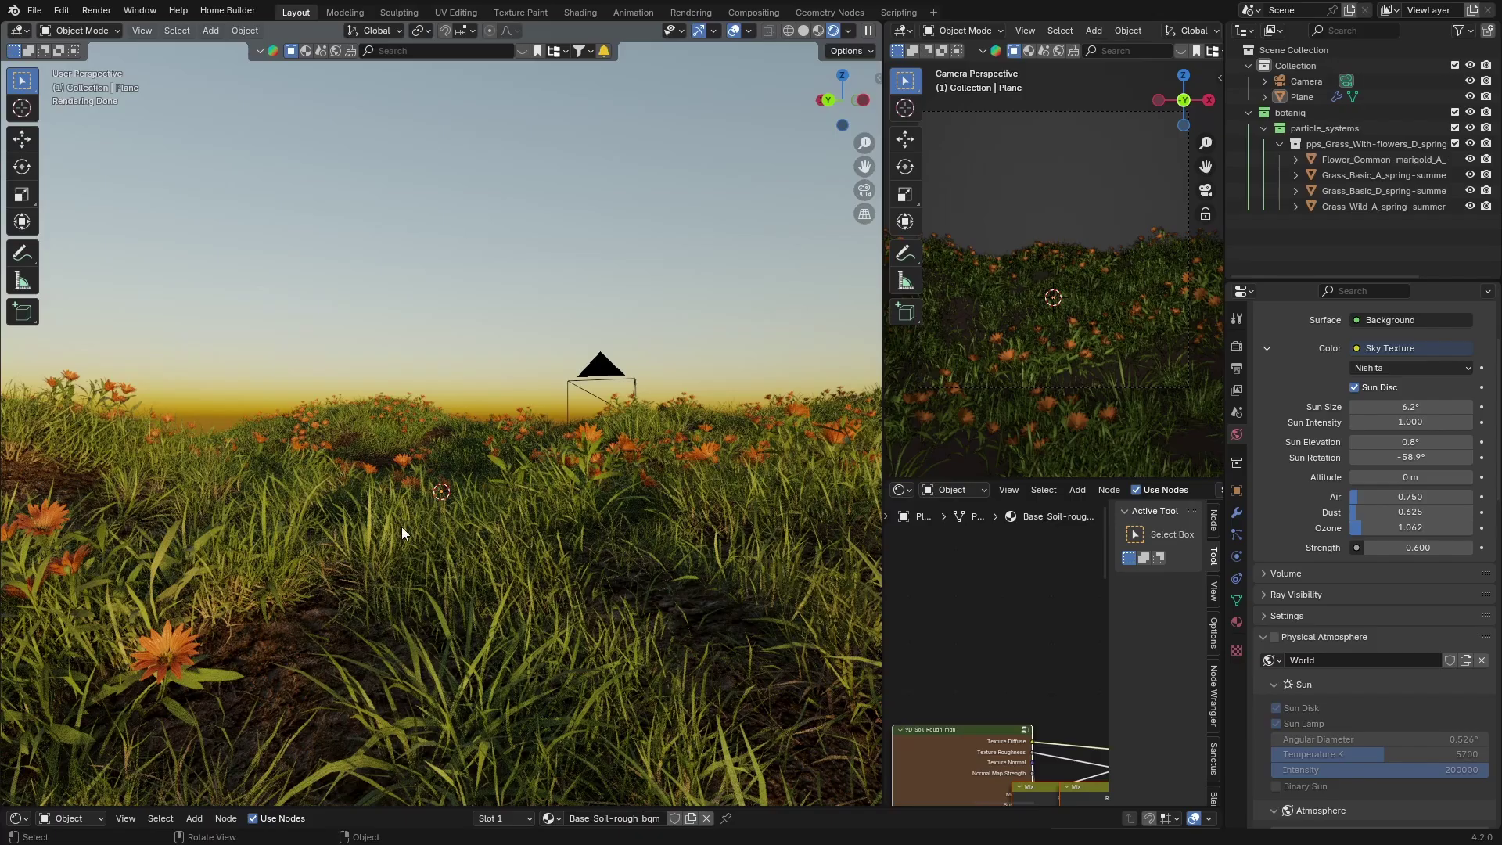
pyautogui.moveTo(401, 533); pyautogui.dragTo(455, 529, button='middle')
pyautogui.scroll(5, 456, 528)
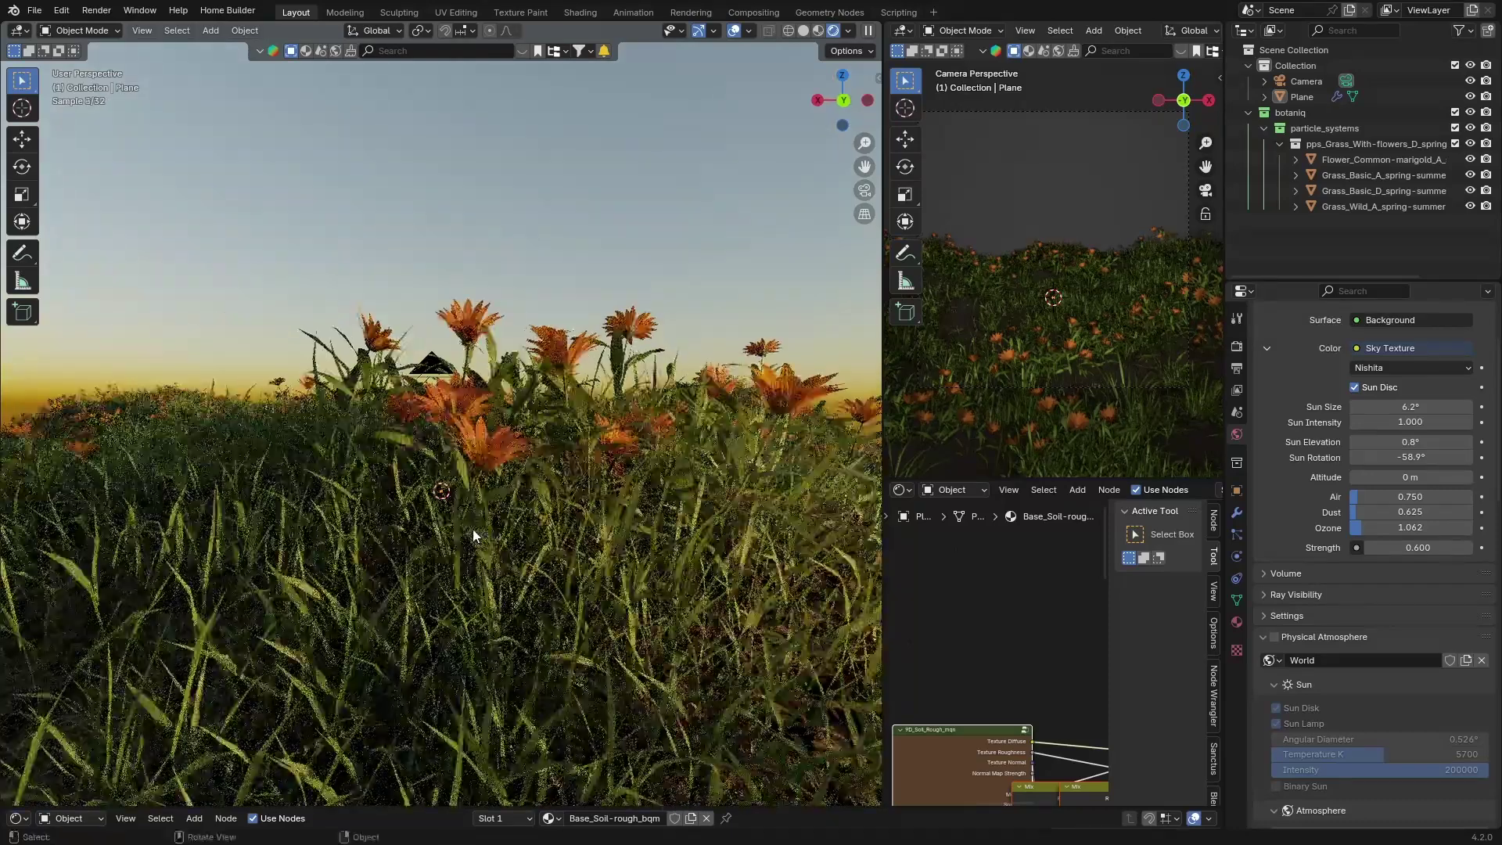